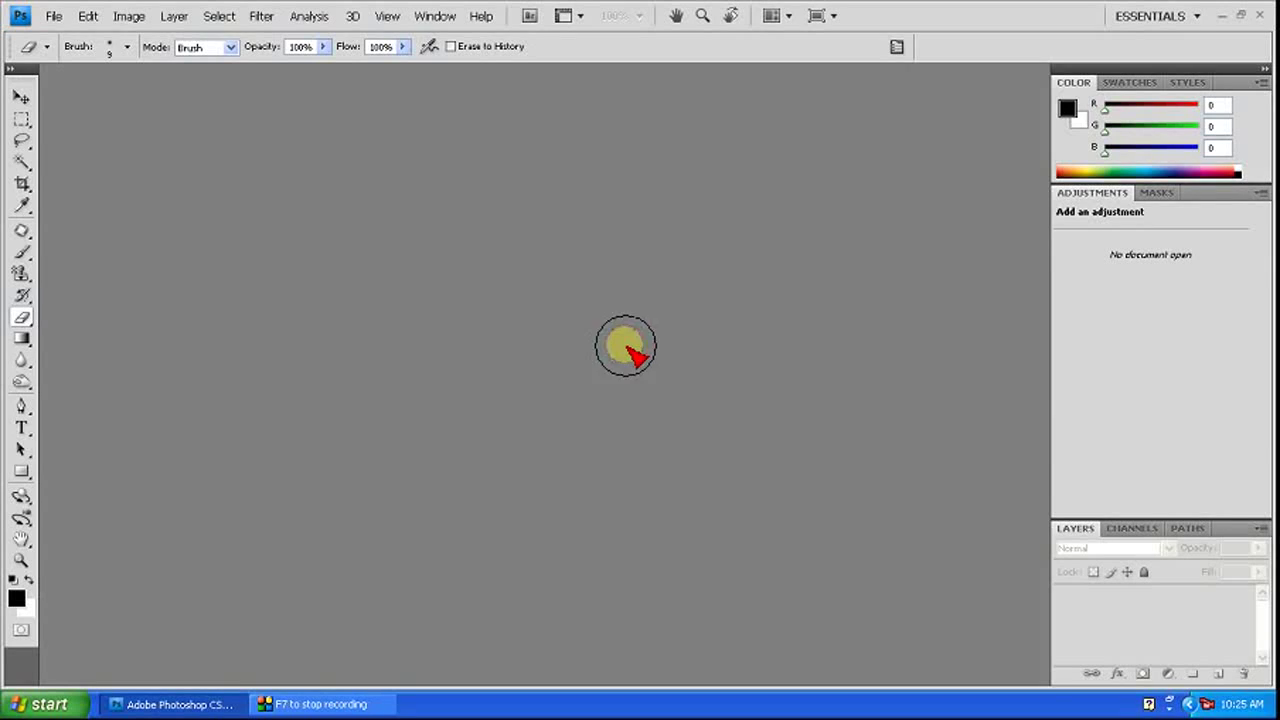
Open the holi.jpg portrait from the Desktop and hide its grid.
double_click(625, 345)
left_click(858, 86)
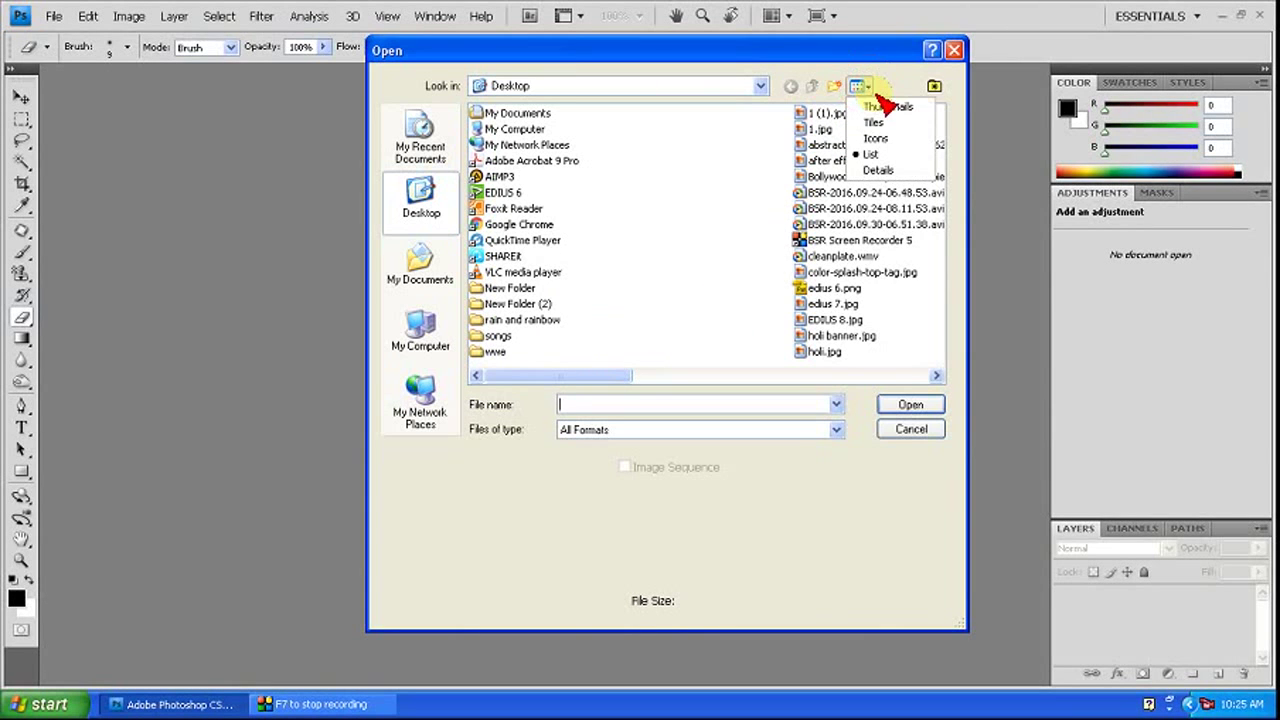
left_click(886, 112)
left_click_drag(929, 143, 943, 292)
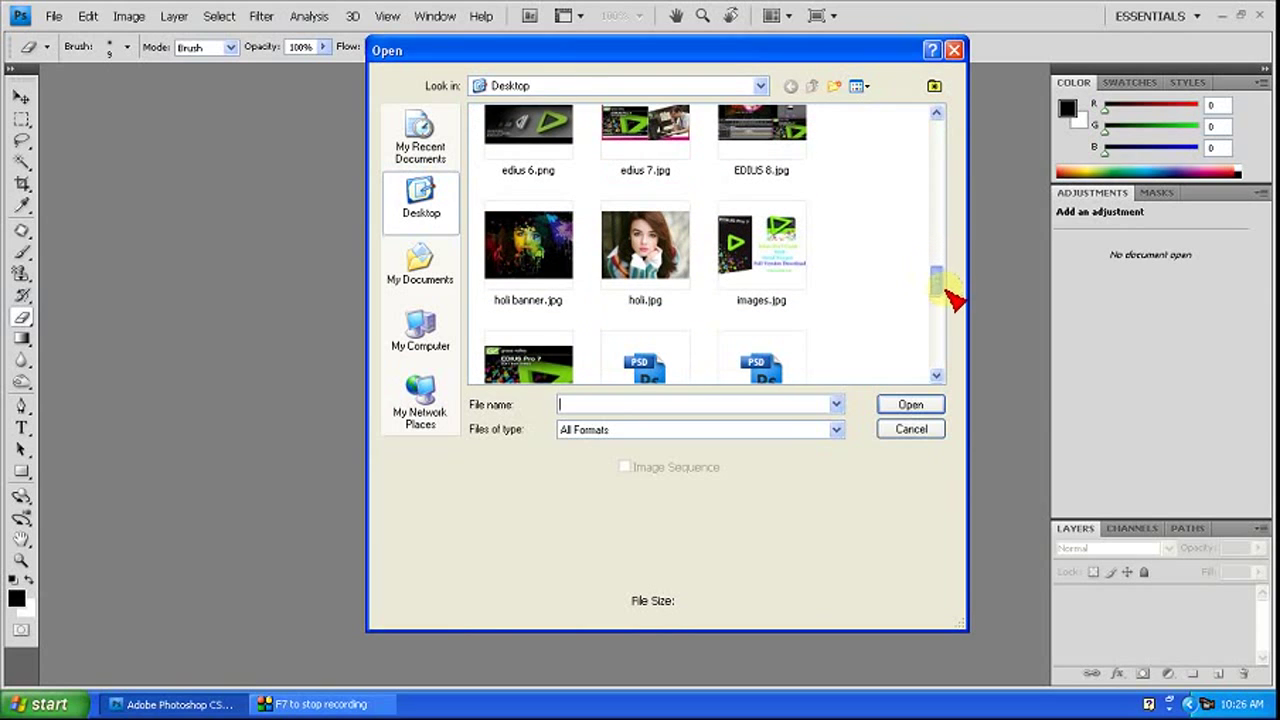
left_click(688, 262)
left_click(908, 405)
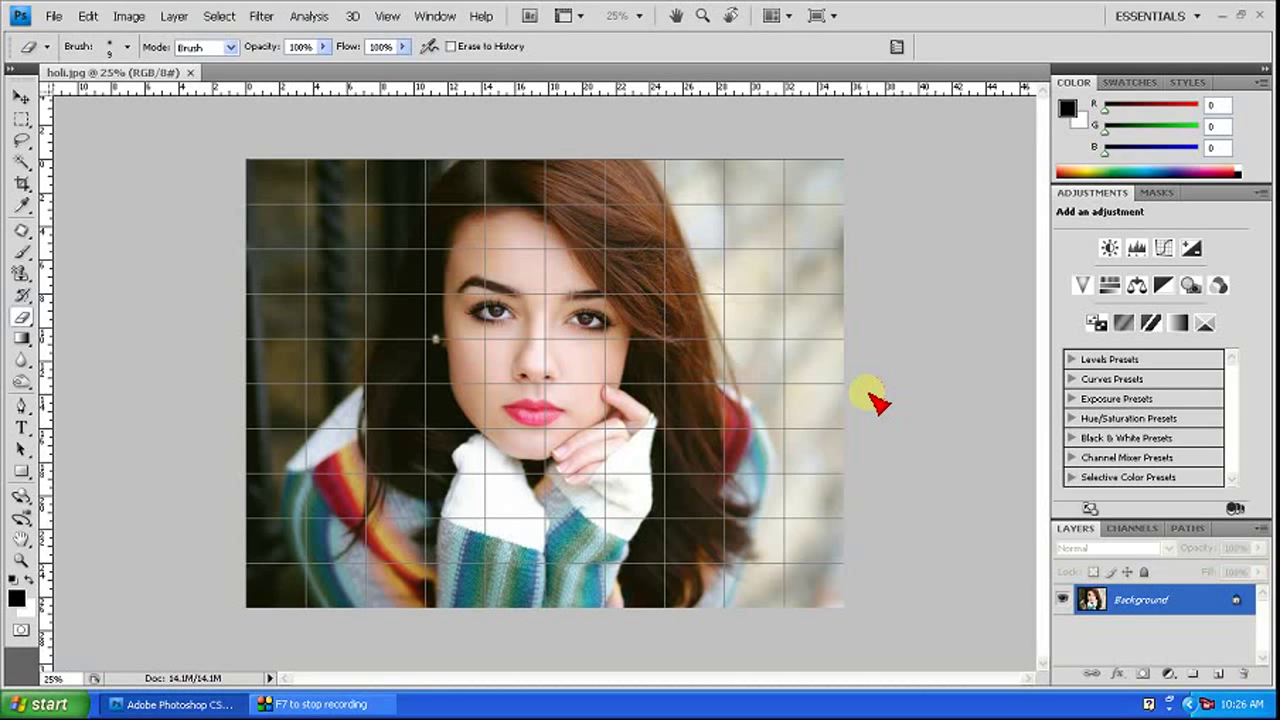
key("ctrl+apostrophe")
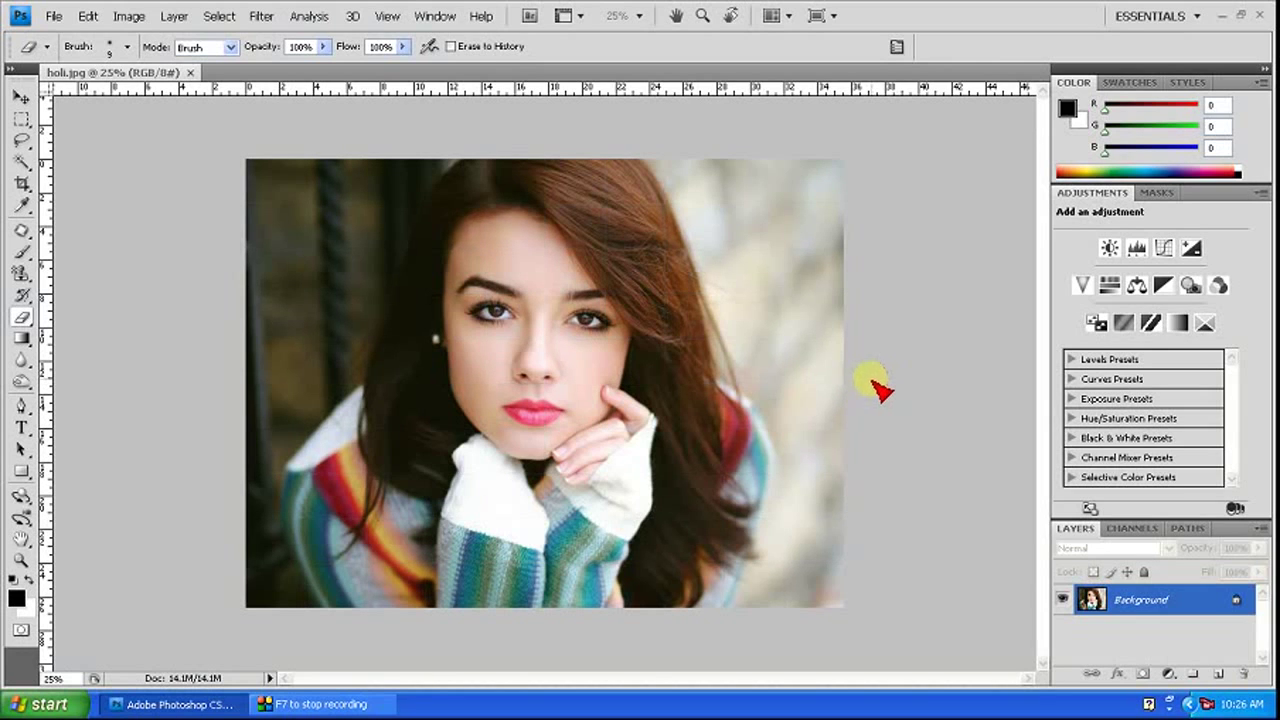
Open color-splash-top-tag.jpg, then return to the holi.jpg document.
key("ctrl+o")
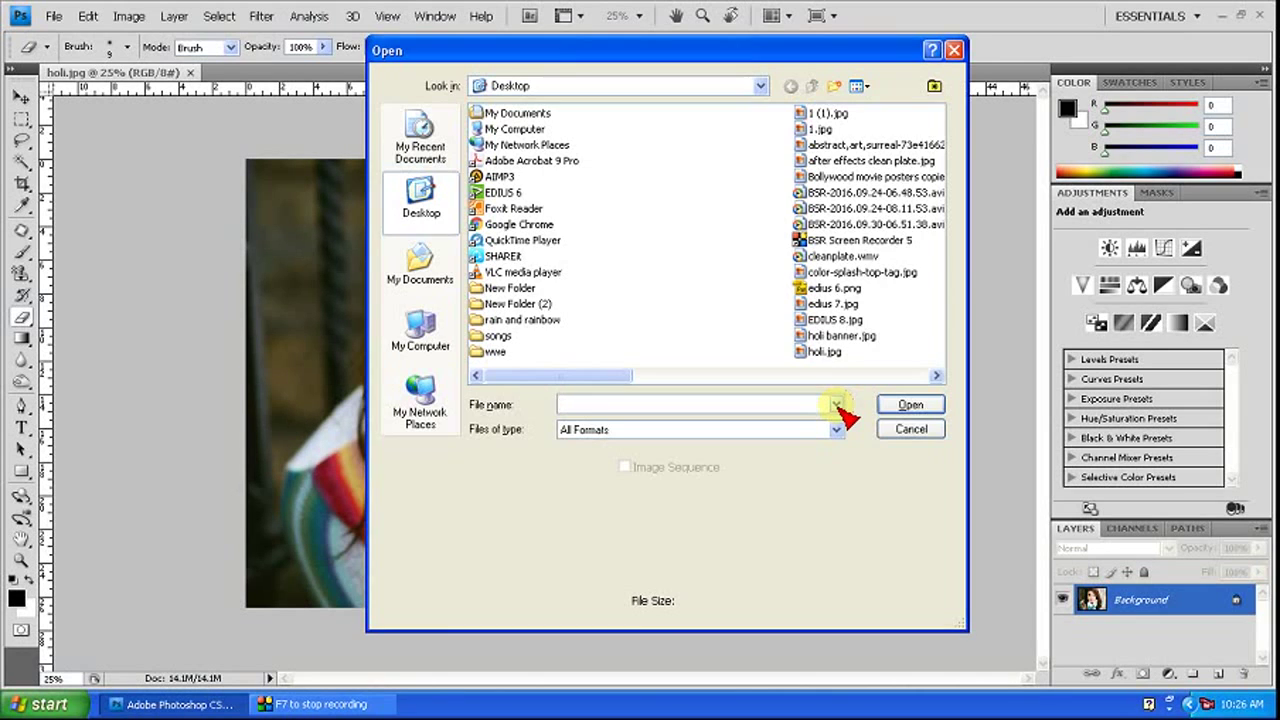
left_click(866, 87)
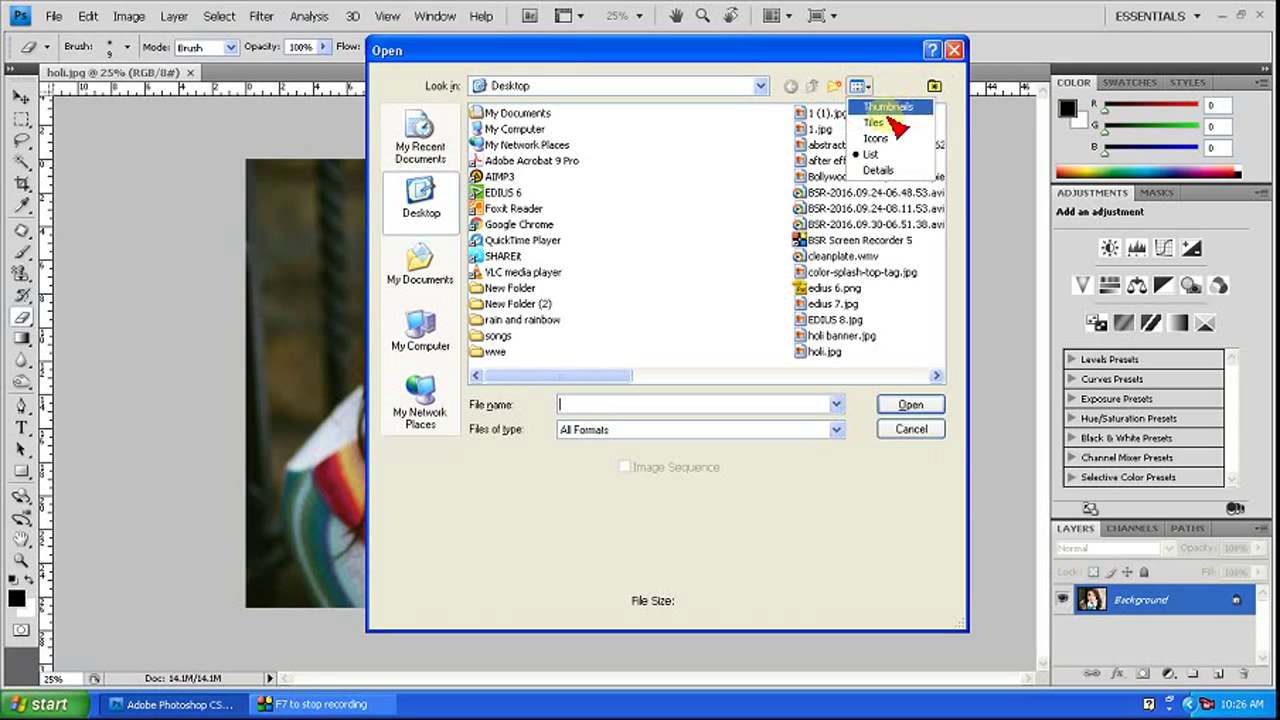
left_click(890, 102)
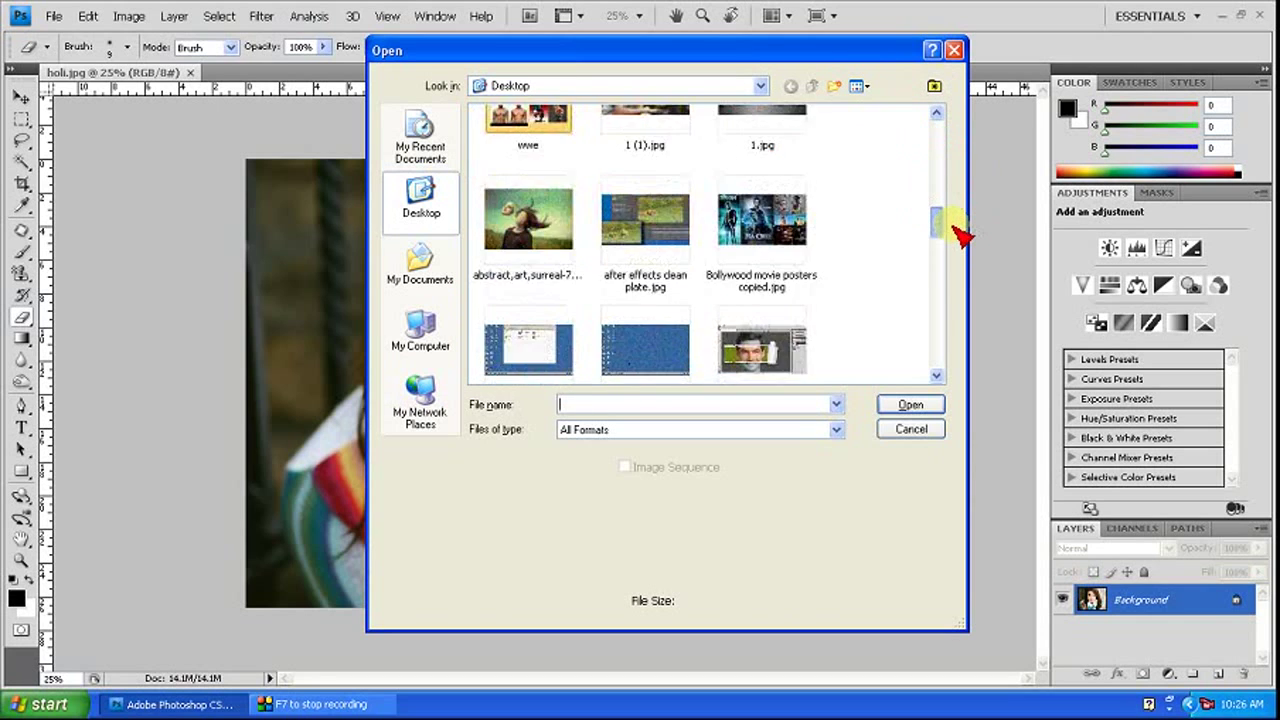
left_click_drag(938, 135, 940, 250)
left_click(795, 198)
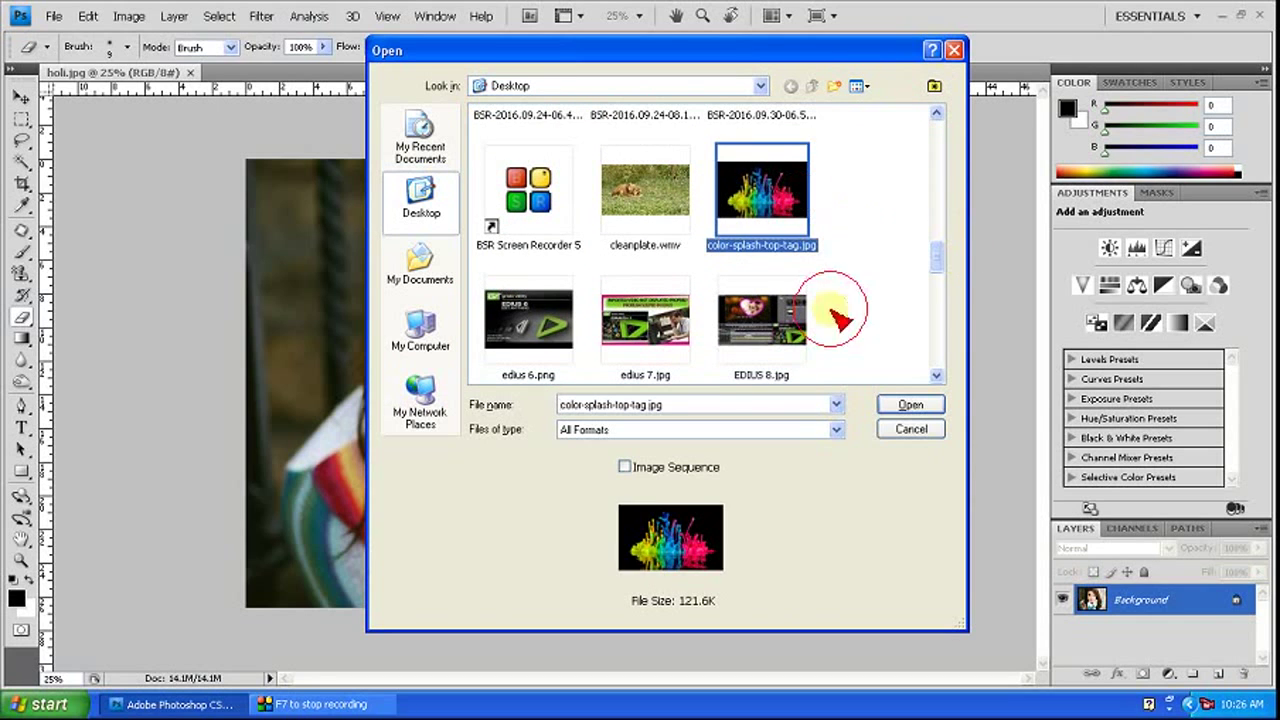
left_click(908, 405)
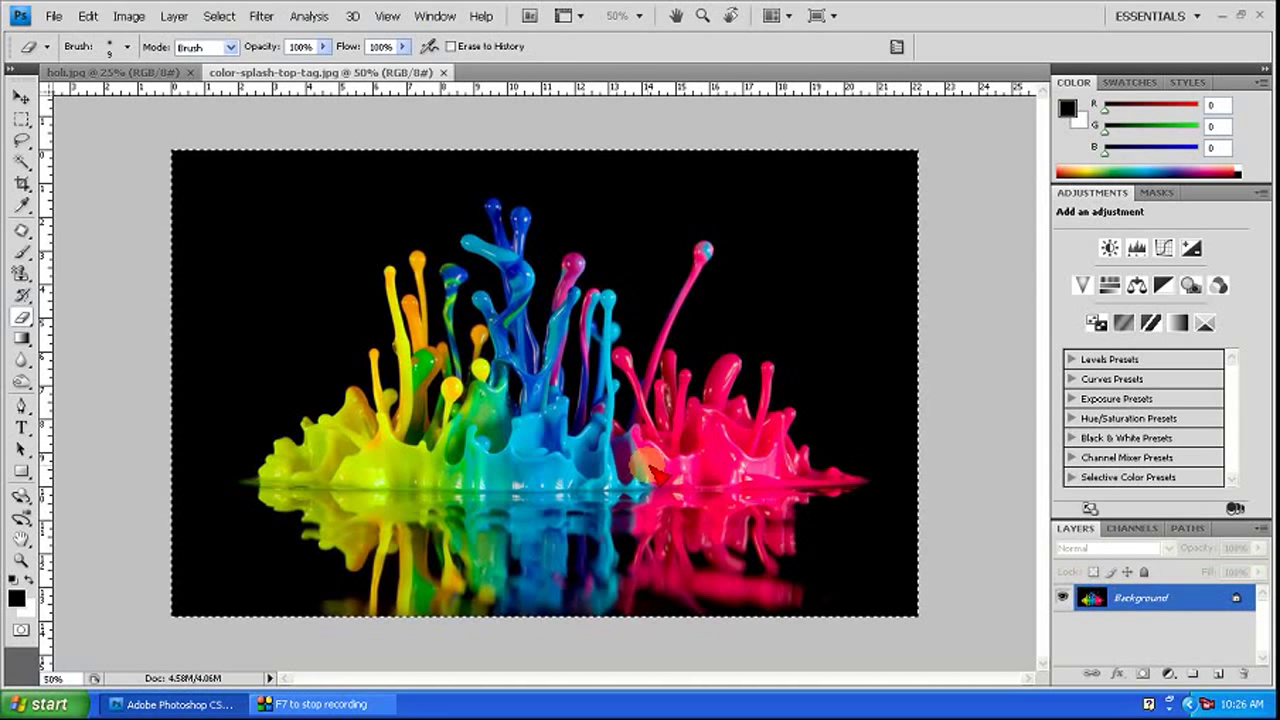
left_click(110, 72)
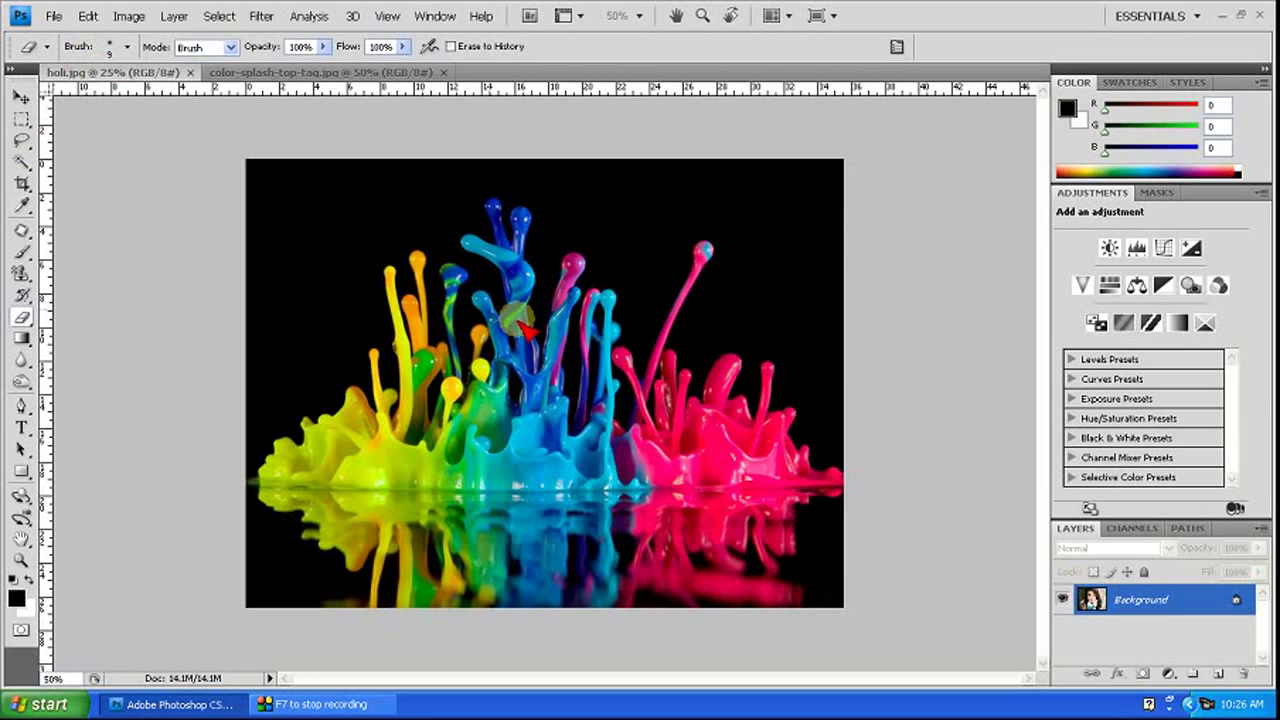
Paste the colour-splash image into holi.jpg as a new layer rotated 90° clockwise.
key("ctrl+v")
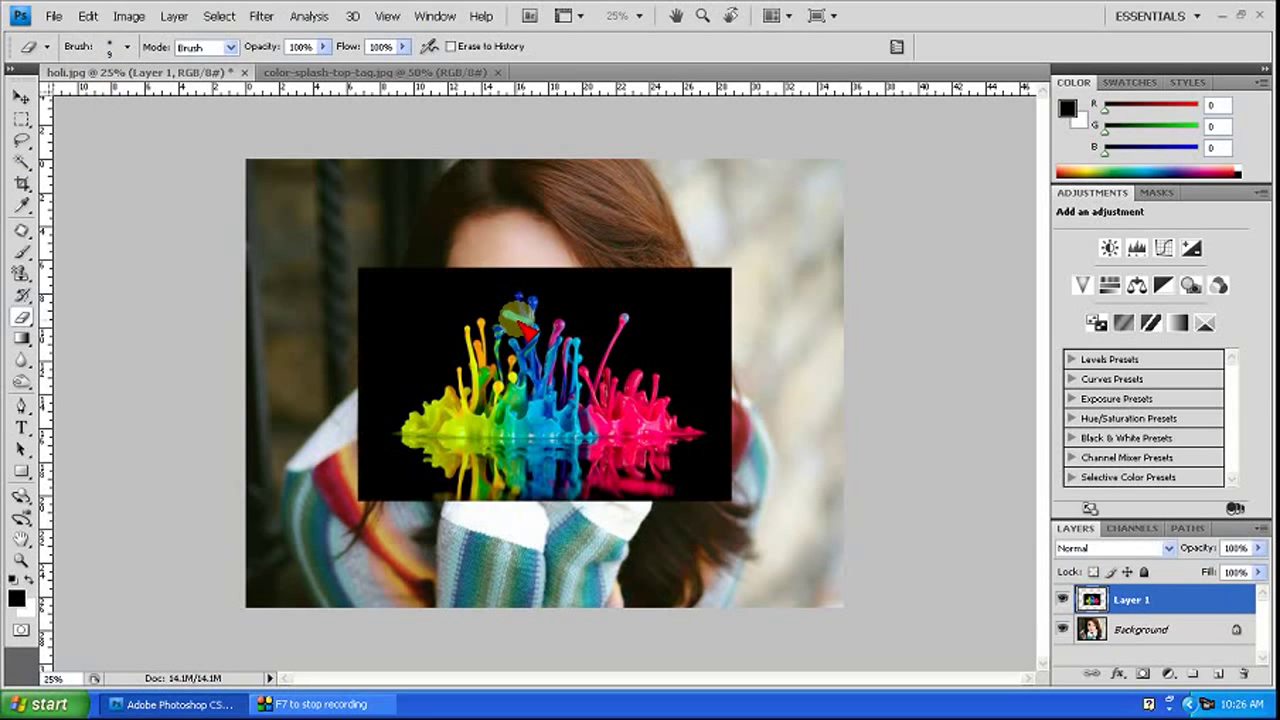
key("ctrl+t")
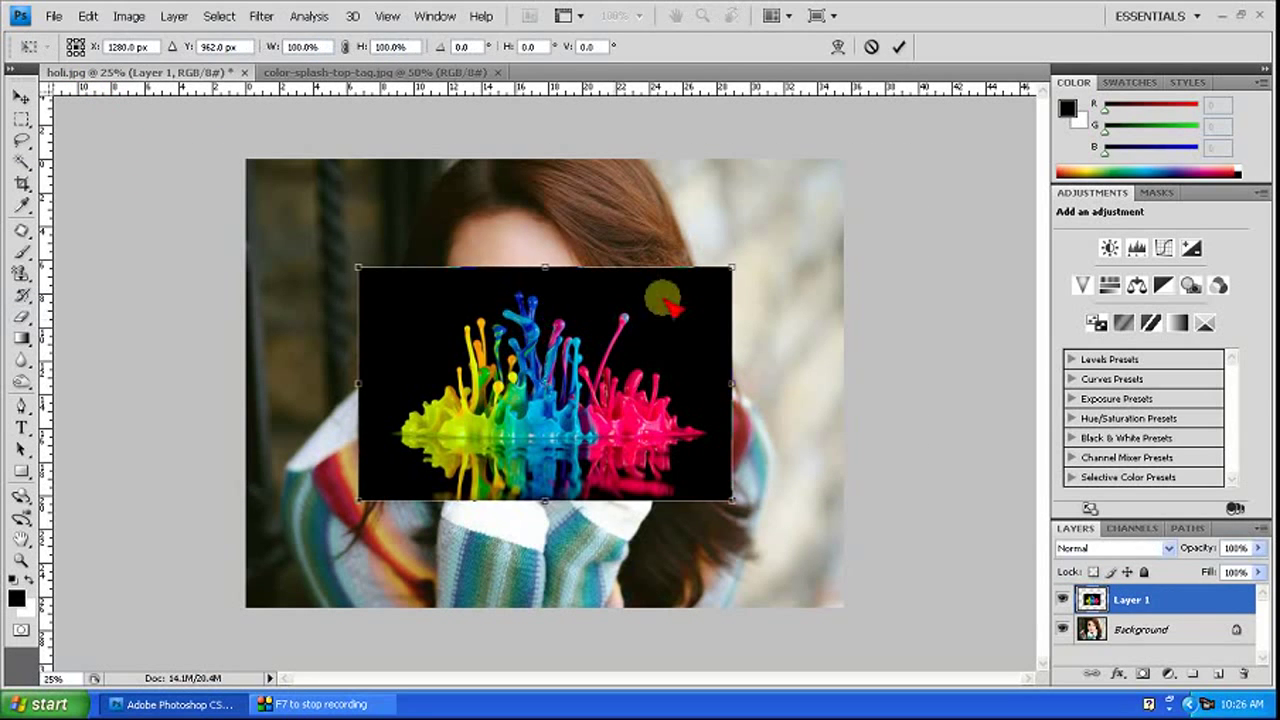
right_click(672, 302)
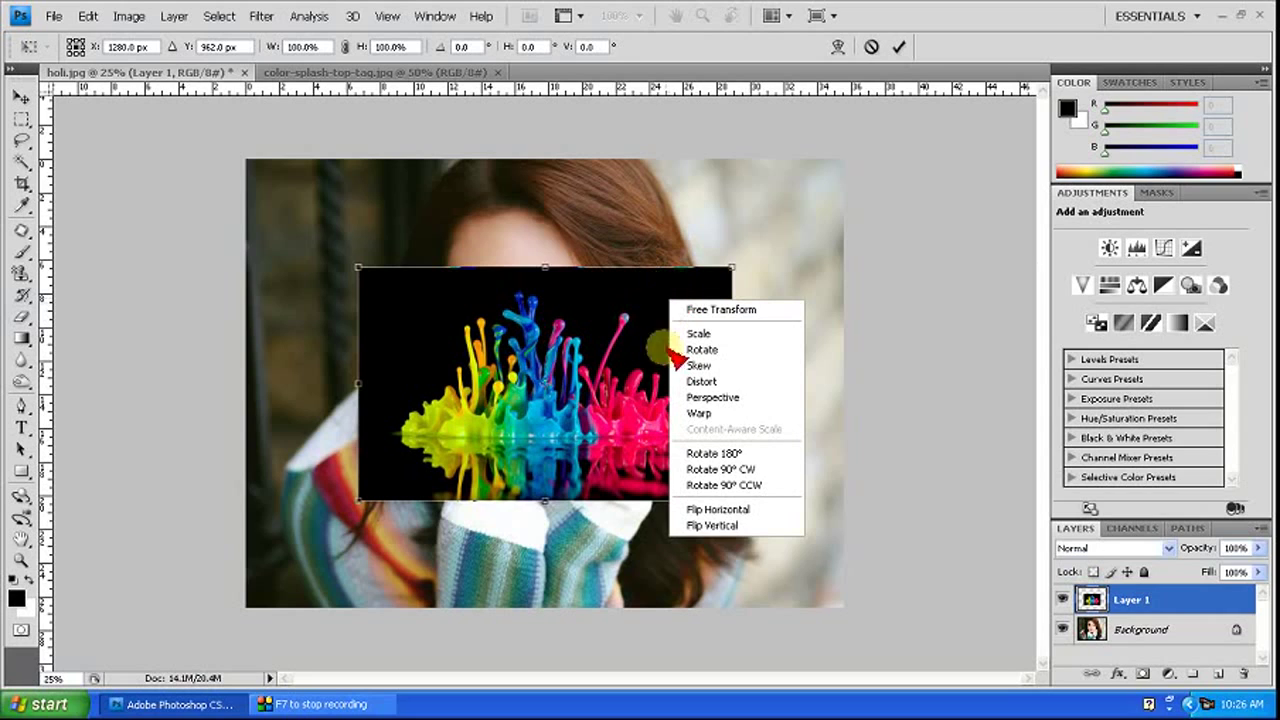
left_click(748, 470)
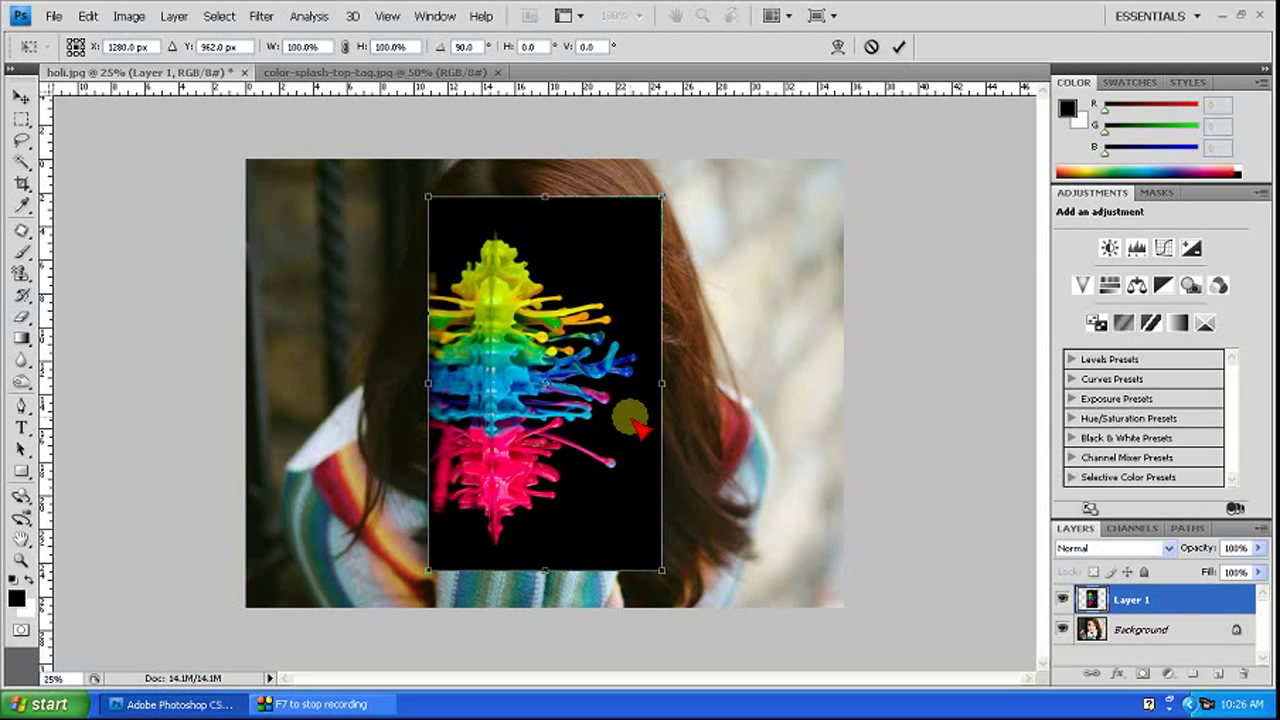
key("Return")
key("e")
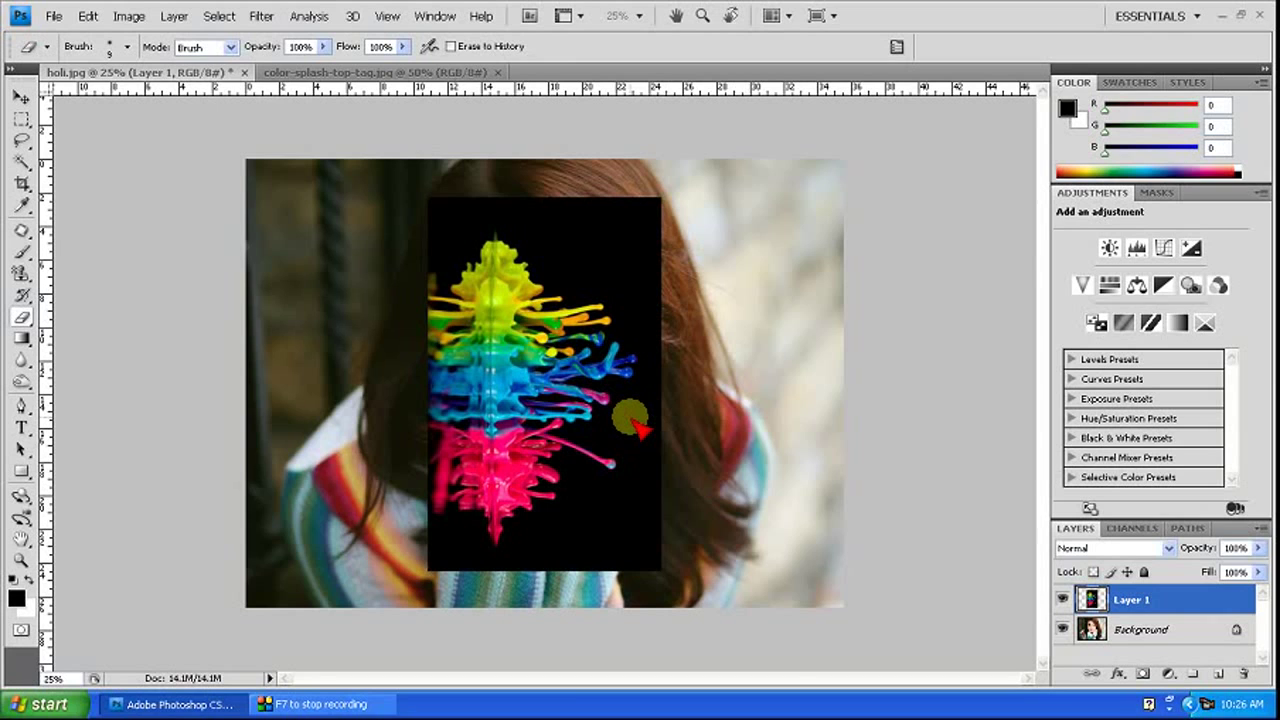
key("ctrl+plus")
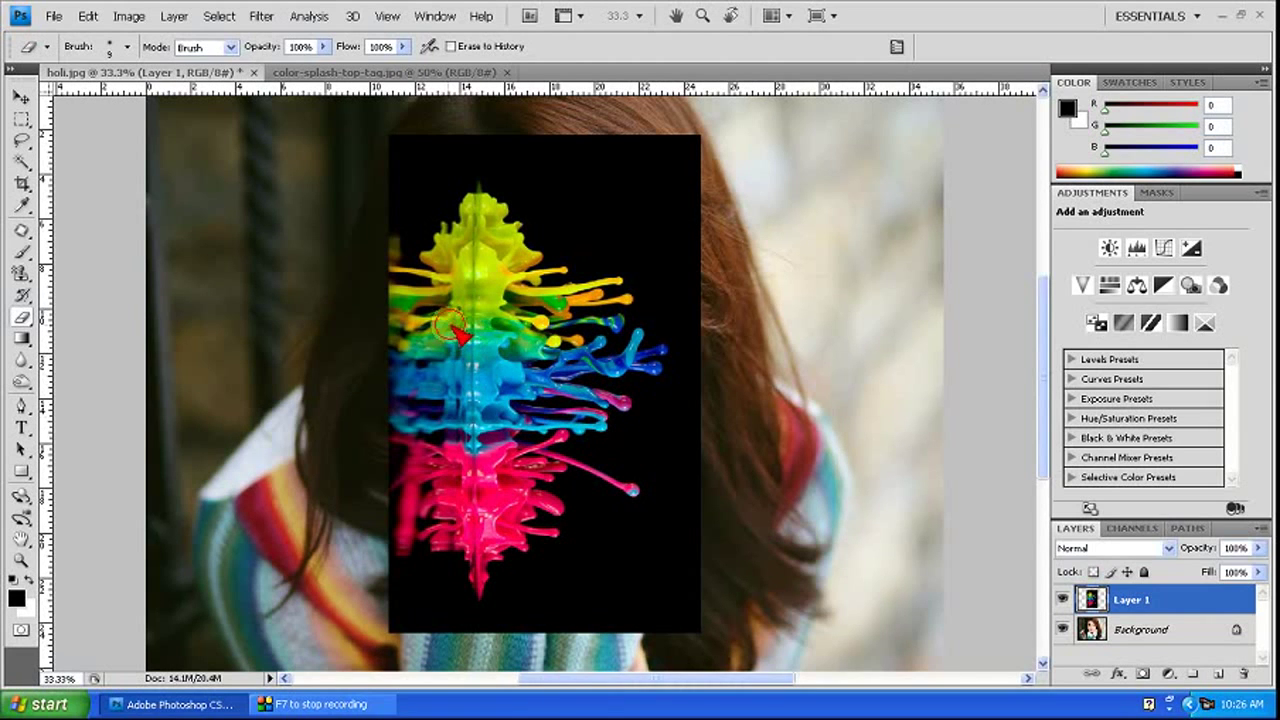
Delete a tall rectangular strip from the splash layer's left side to reveal the face.
scroll(480, 330, "left", 1)
left_click(22, 118)
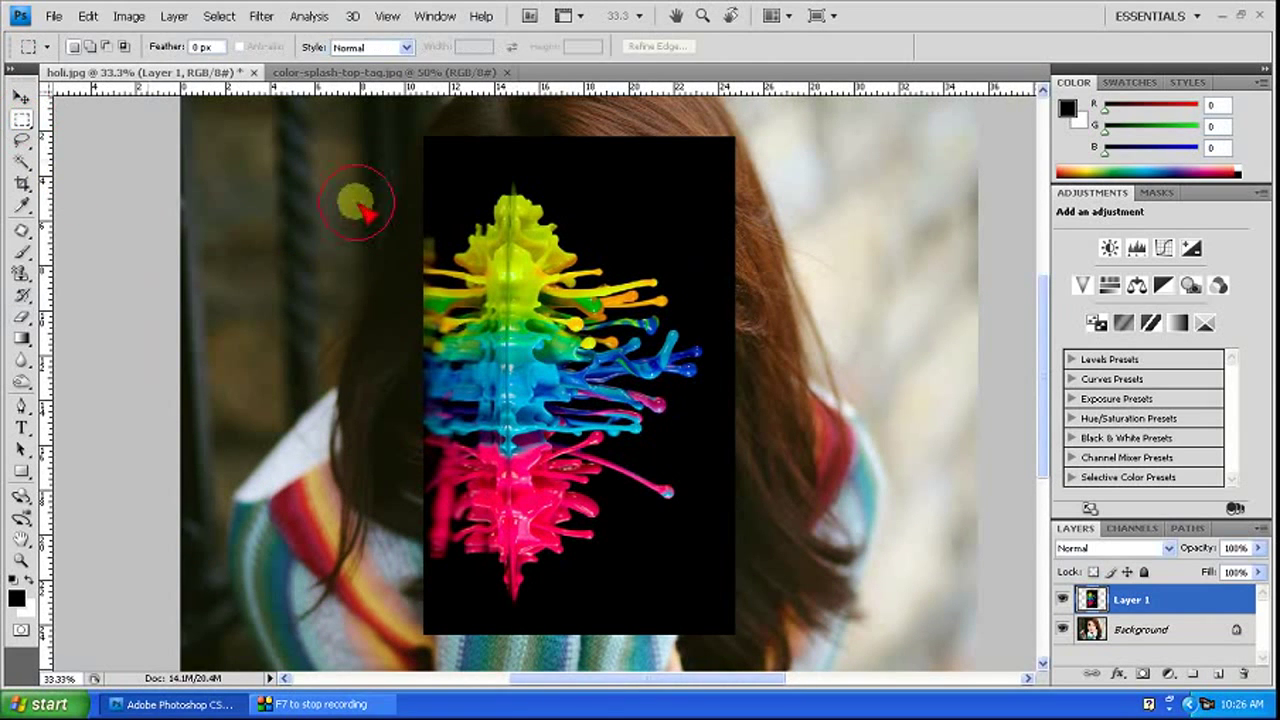
mouse_move(371, 121)
left_mouse_down()
mouse_move(470, 578)
mouse_move(518, 675)
left_mouse_up()
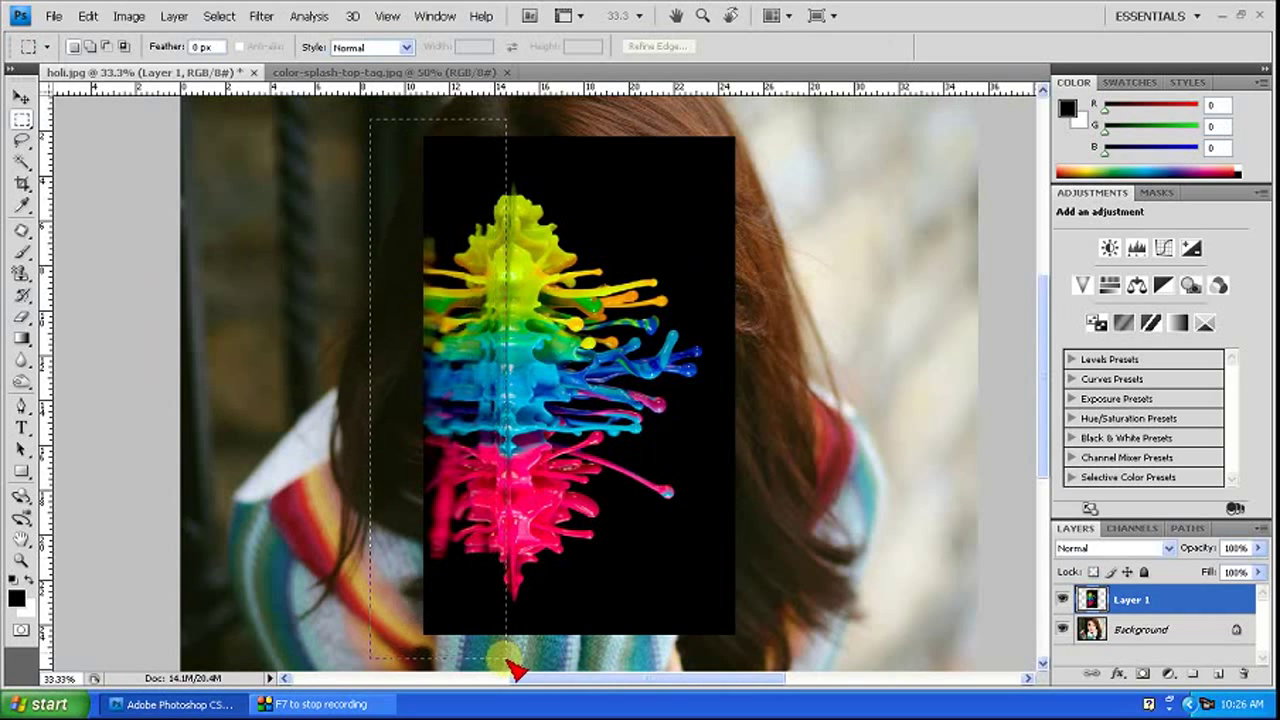
left_click_drag(518, 675, 520, 675)
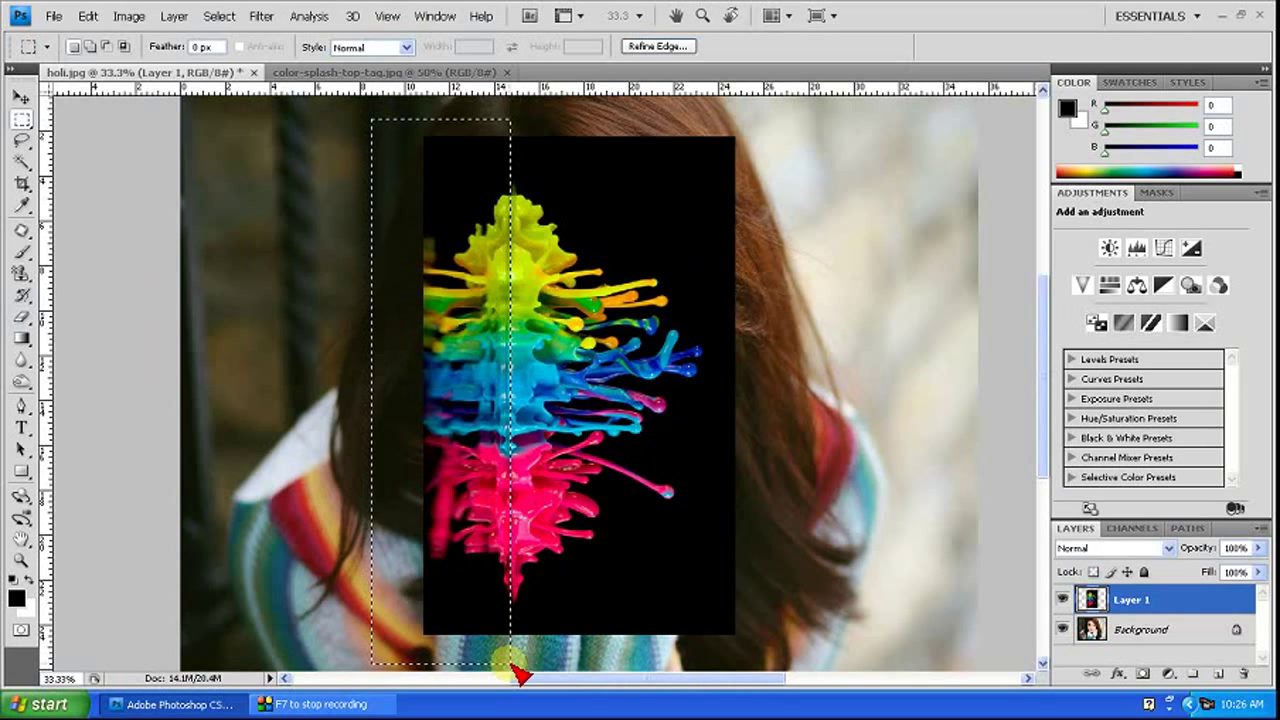
key("Delete")
key("ctrl+d")
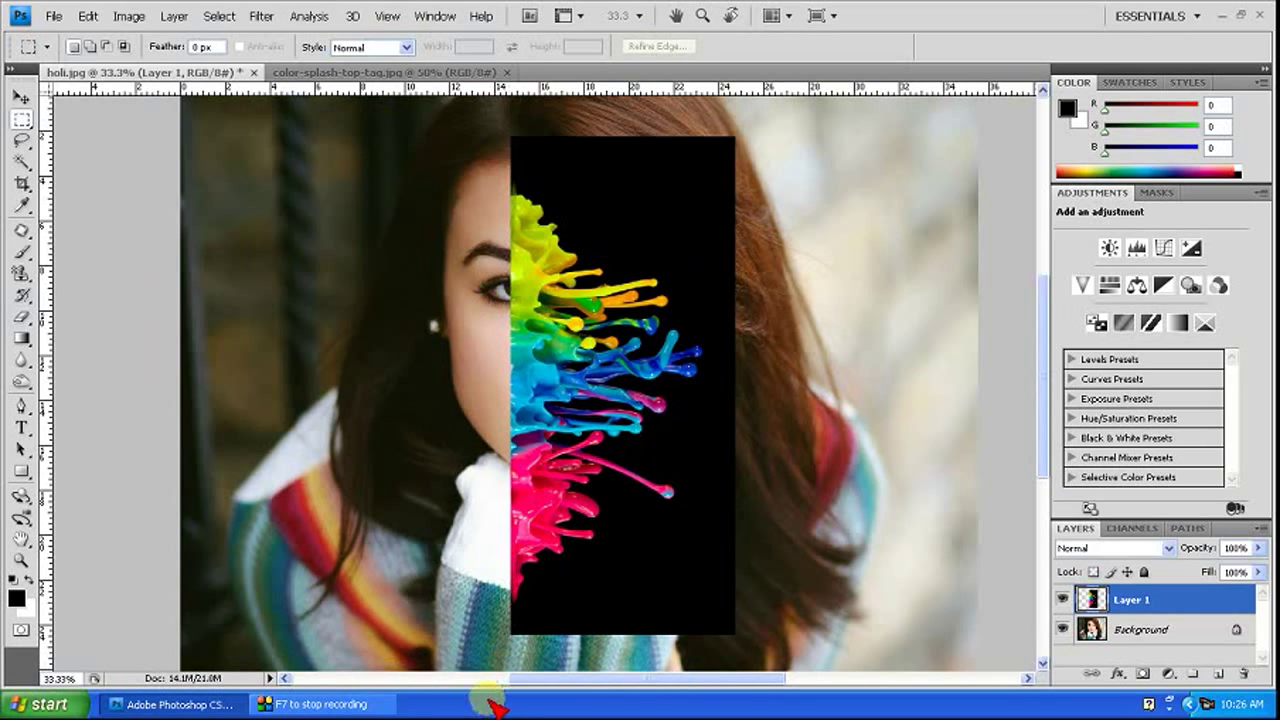
key("w")
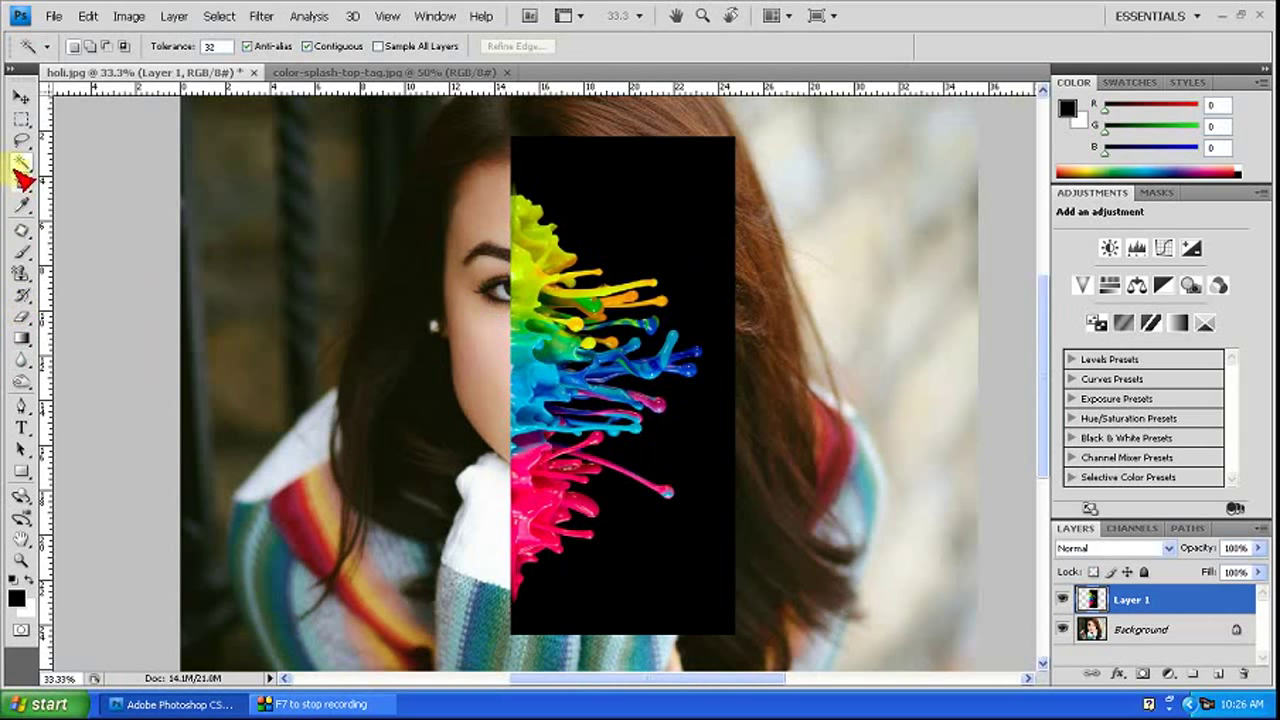
Magic-Wand select the splash's black background, try deleting it, then undo.
right_click(20, 168)
left_click(95, 178)
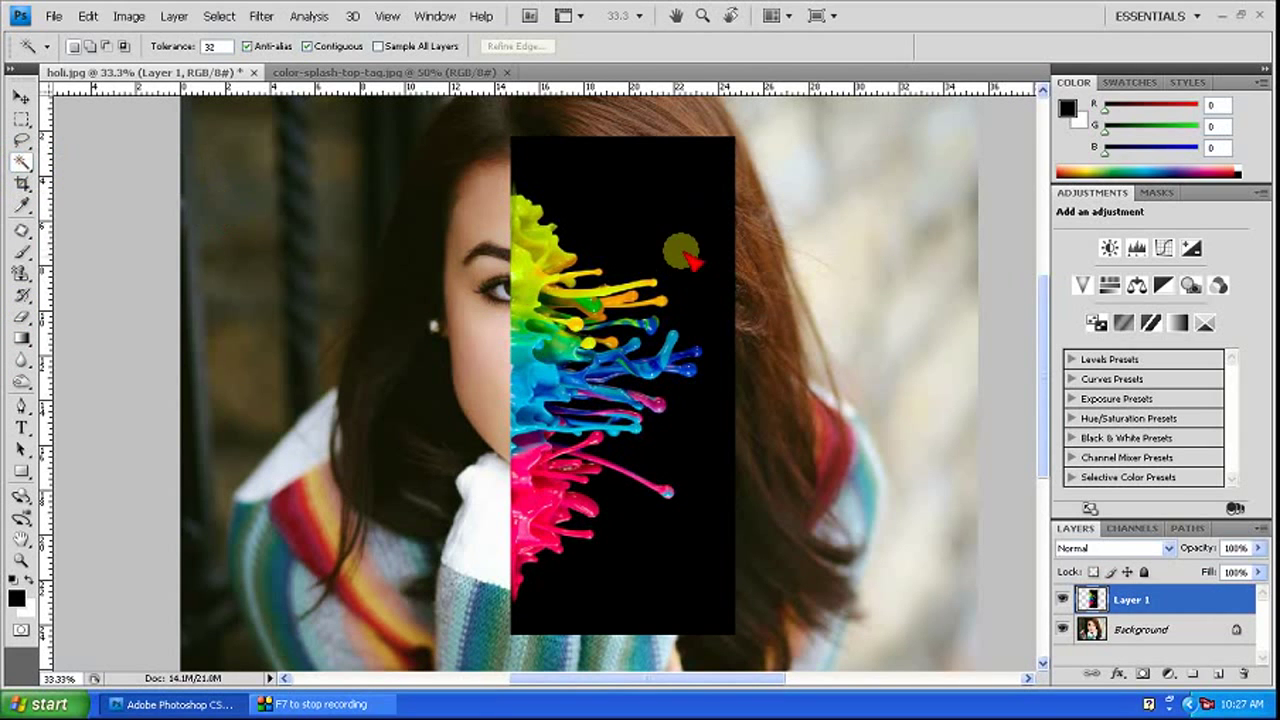
left_click(658, 242)
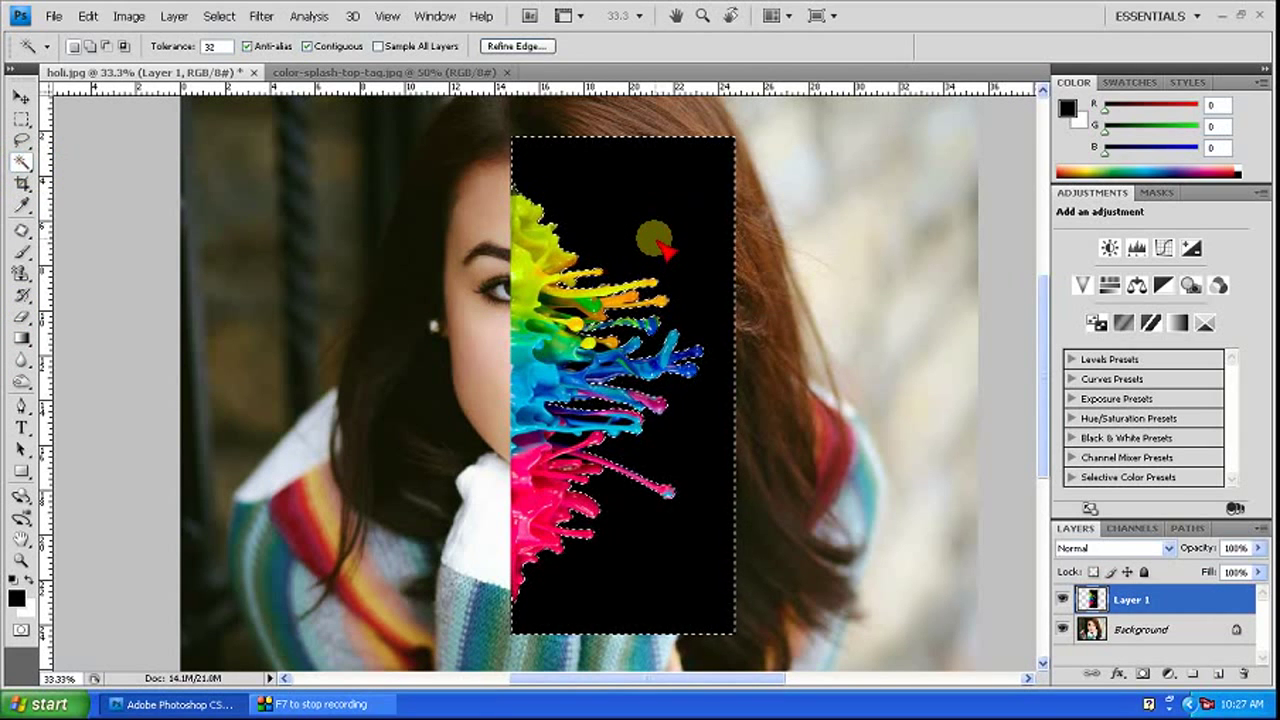
key("Delete")
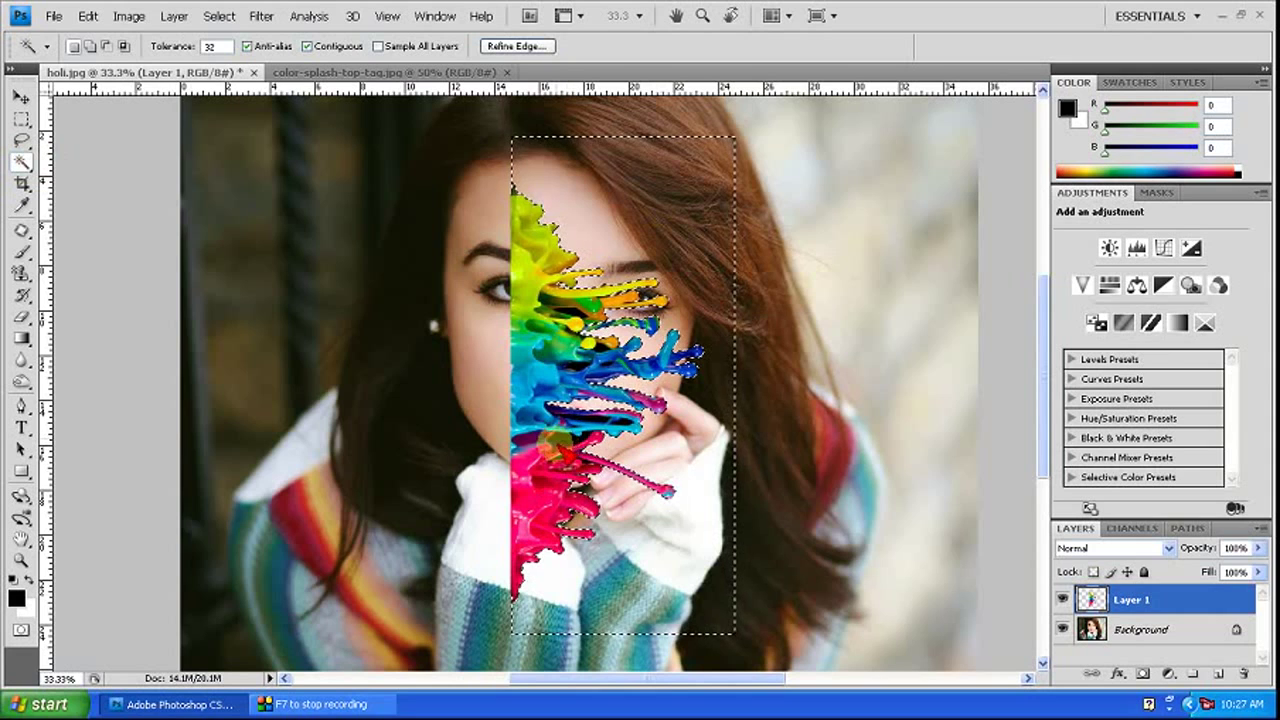
key("ctrl+z")
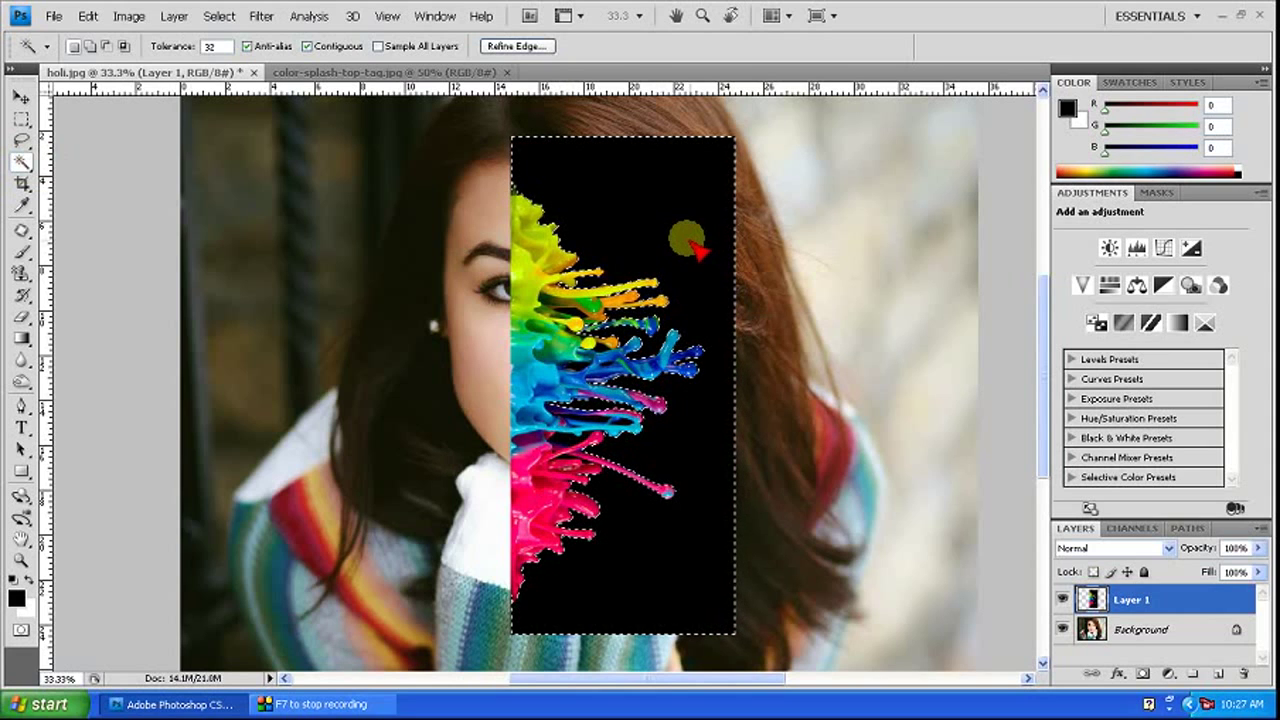
Grow the black selection, delete the background, and move the splash up and right.
right_click(686, 240)
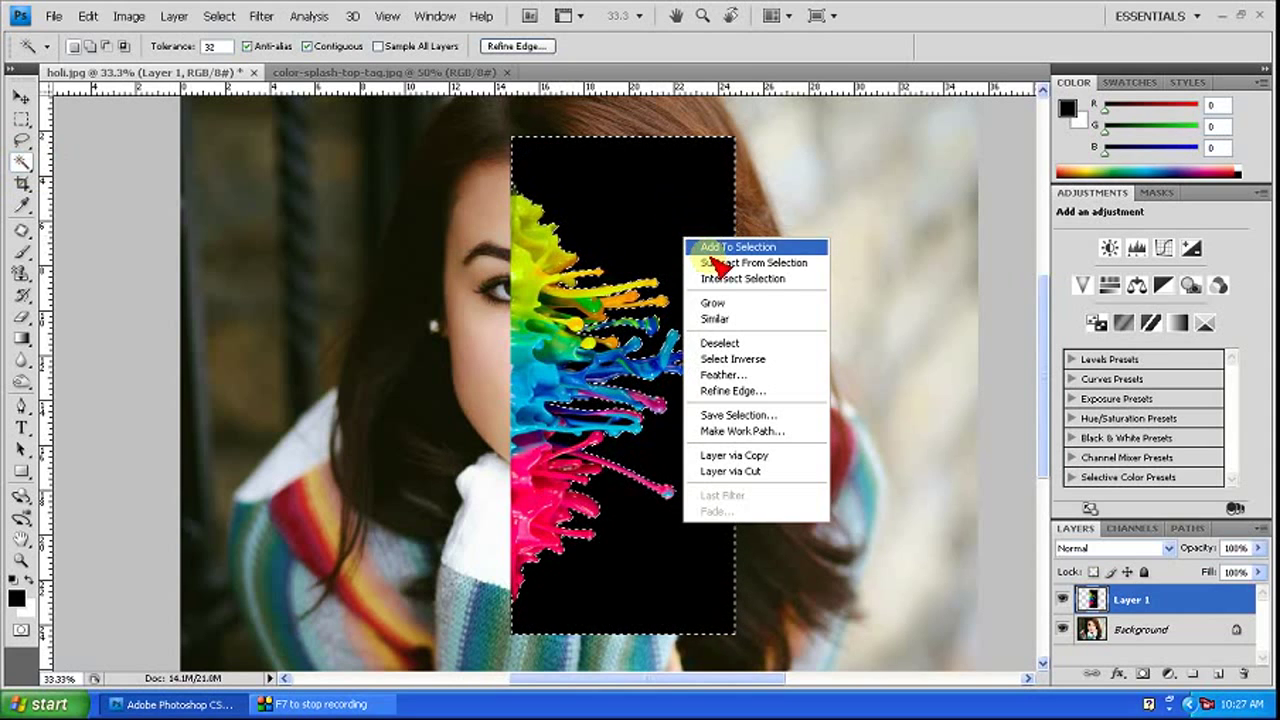
left_click(718, 303)
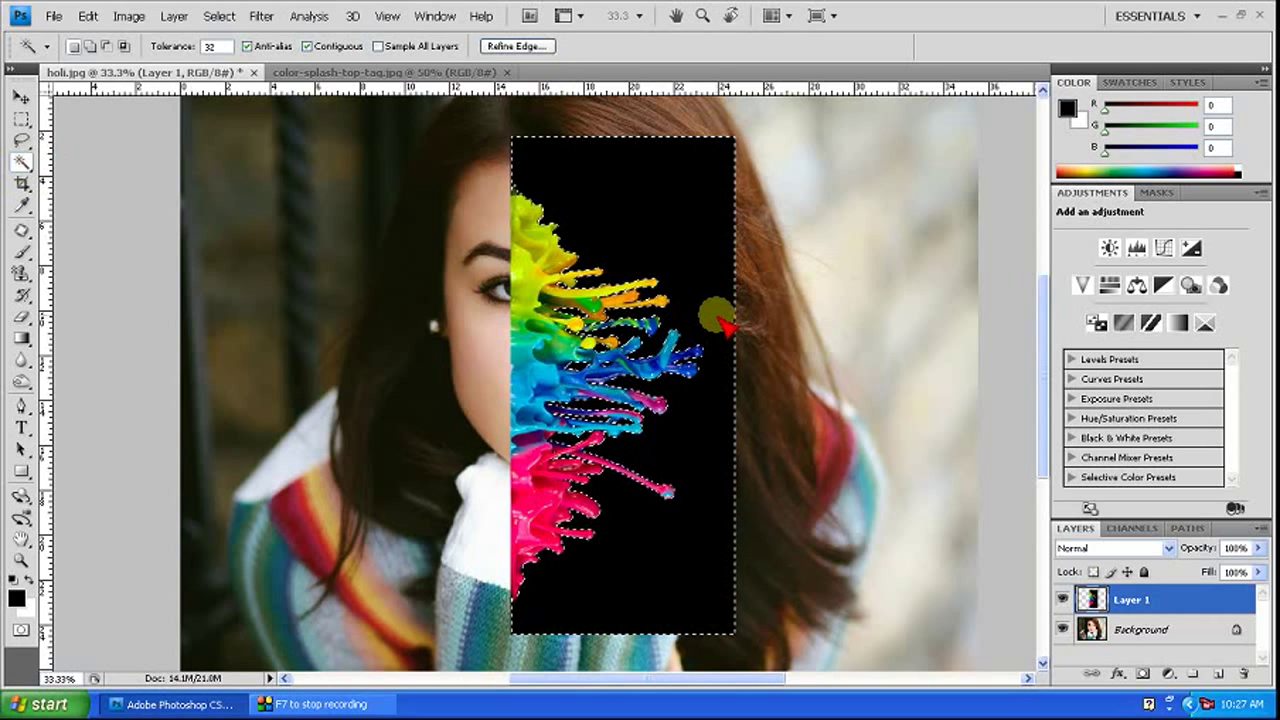
key("Delete")
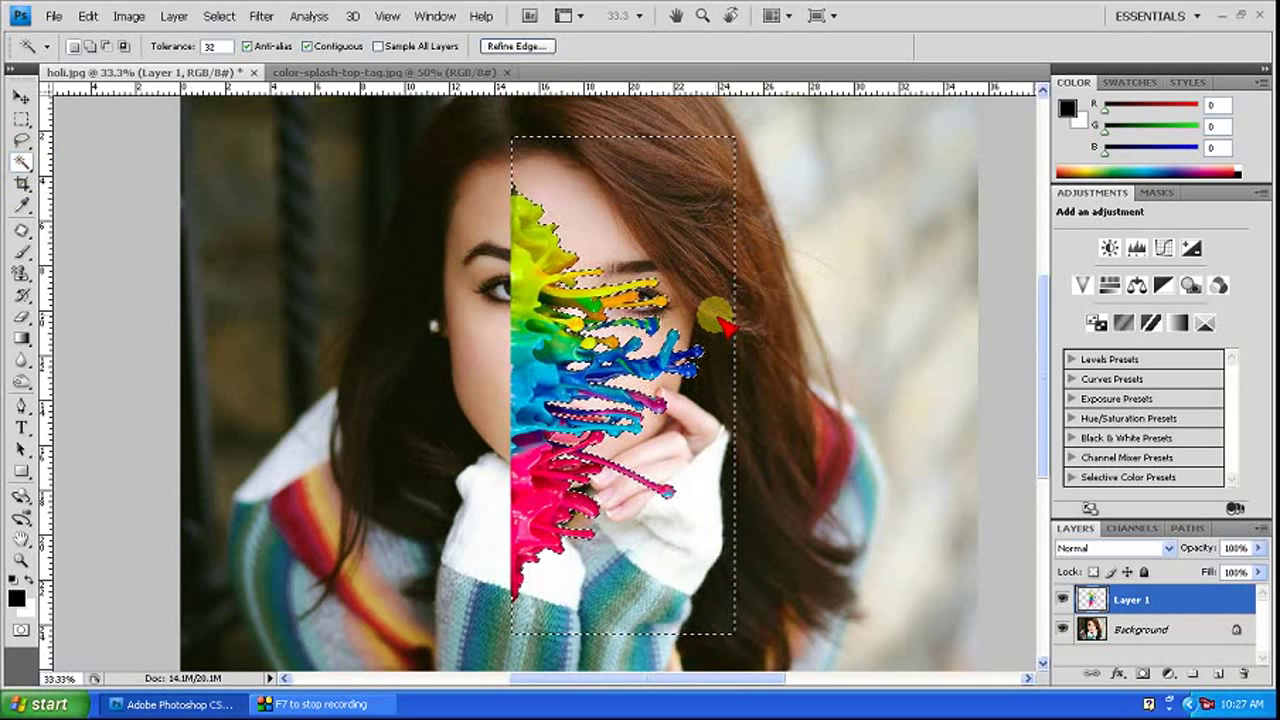
key("ctrl+d")
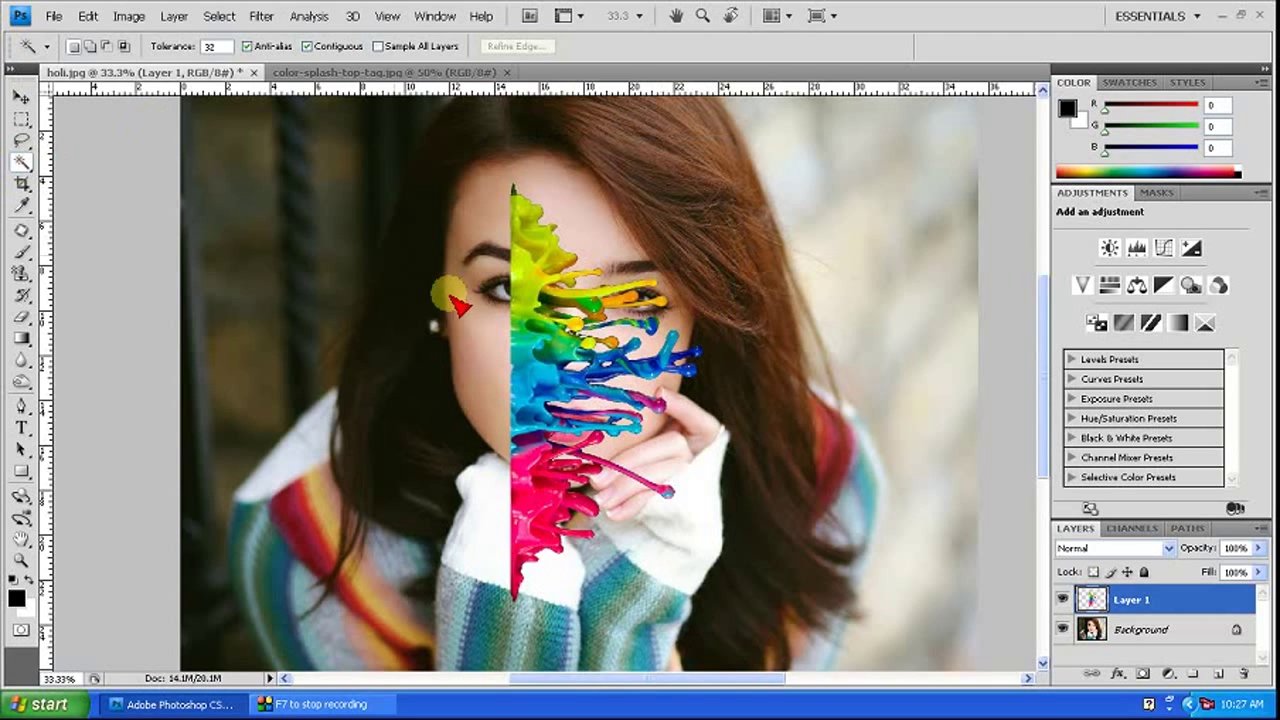
key("v")
left_click_drag(564, 348, 622, 258)
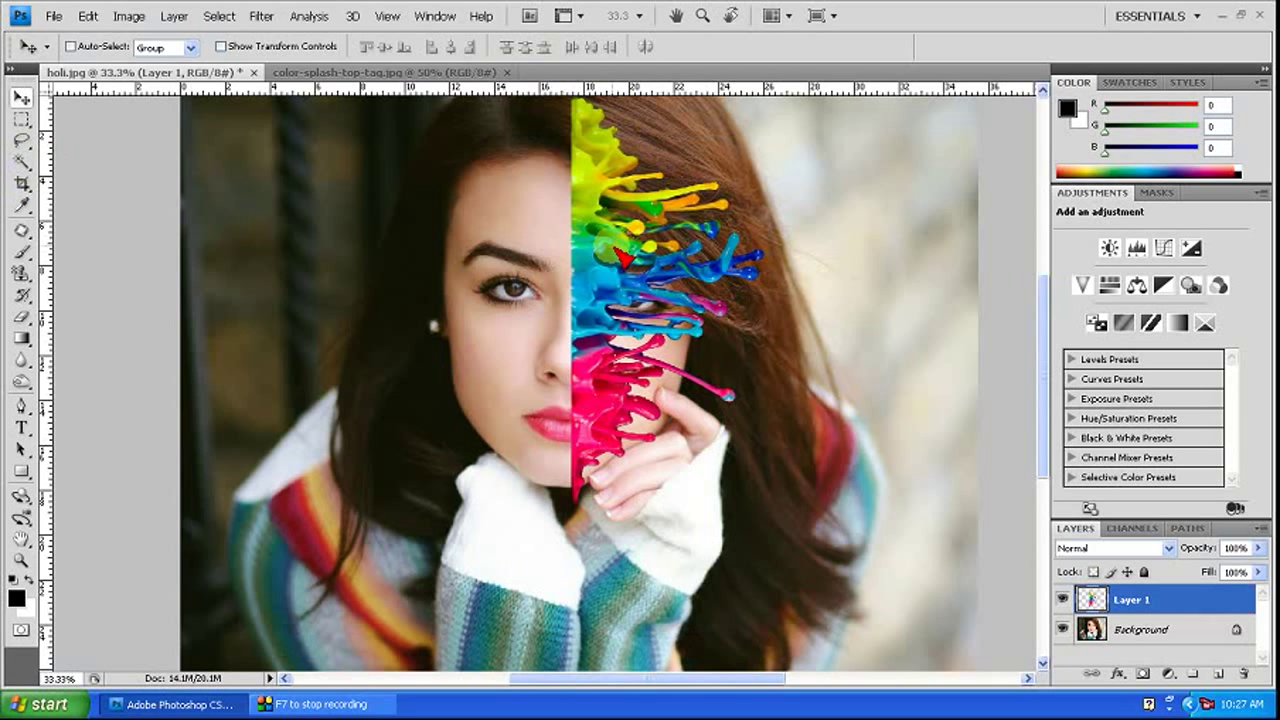
Move the splash down over the face and tilt it about 3.9° into place.
key("ctrl+plus")
left_click_drag(620, 262, 621, 376)
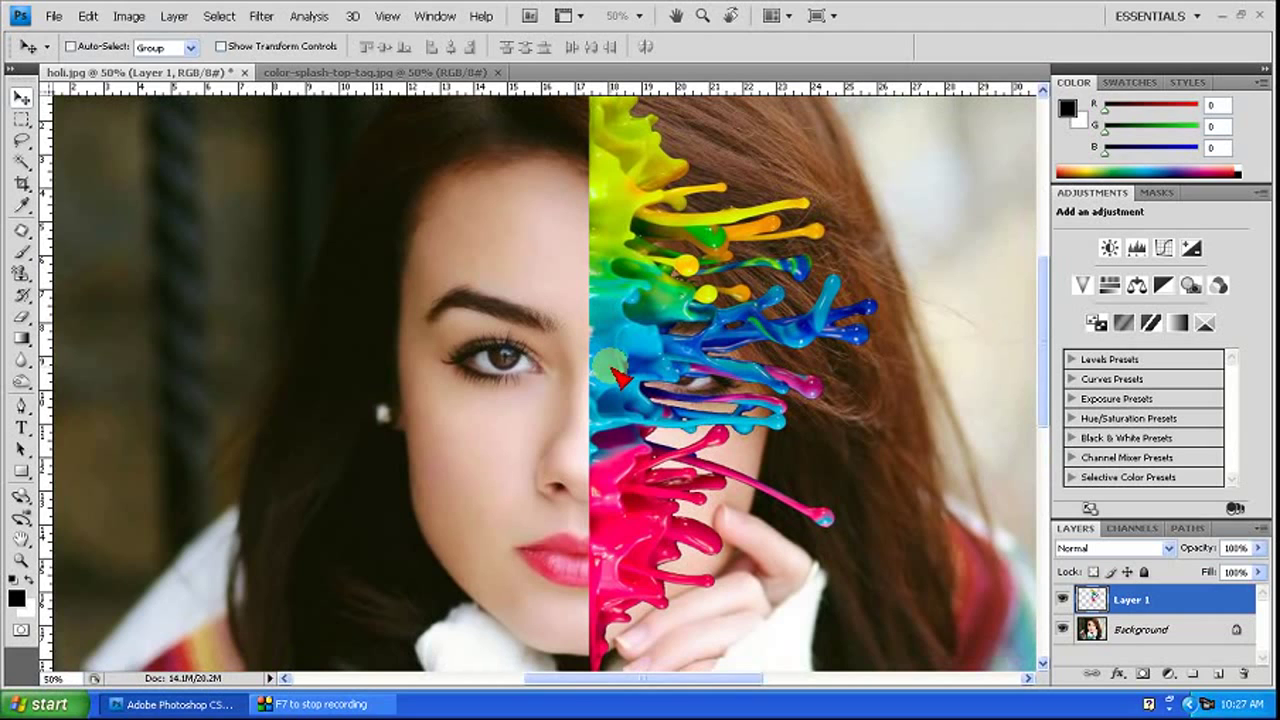
key("ctrl+t")
key("ctrl+minus")
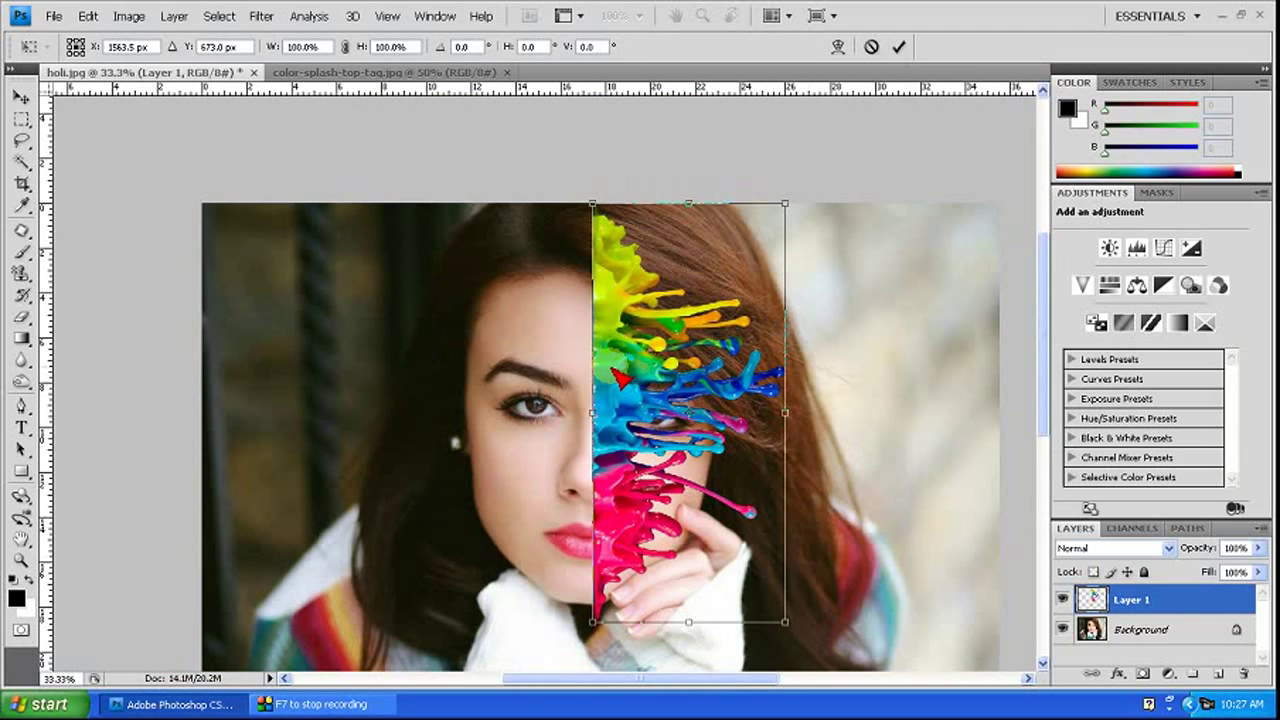
left_click_drag(796, 626, 771, 636)
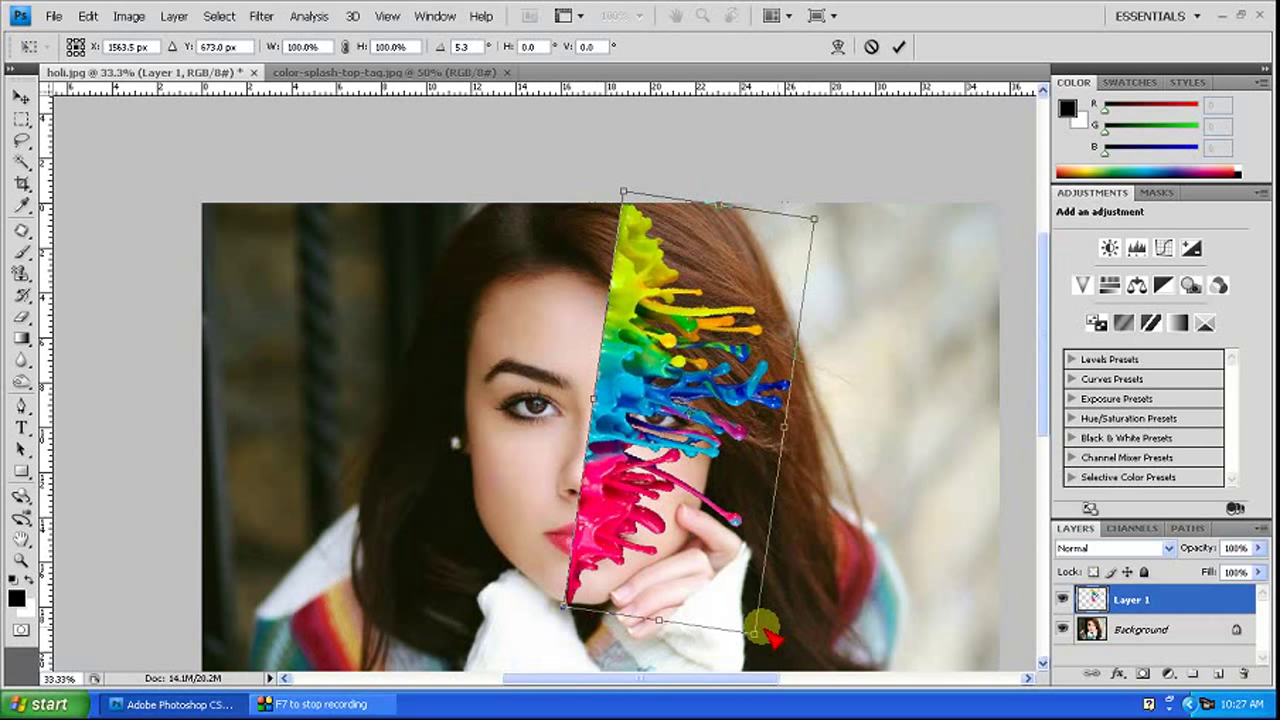
left_click_drag(771, 636, 766, 624)
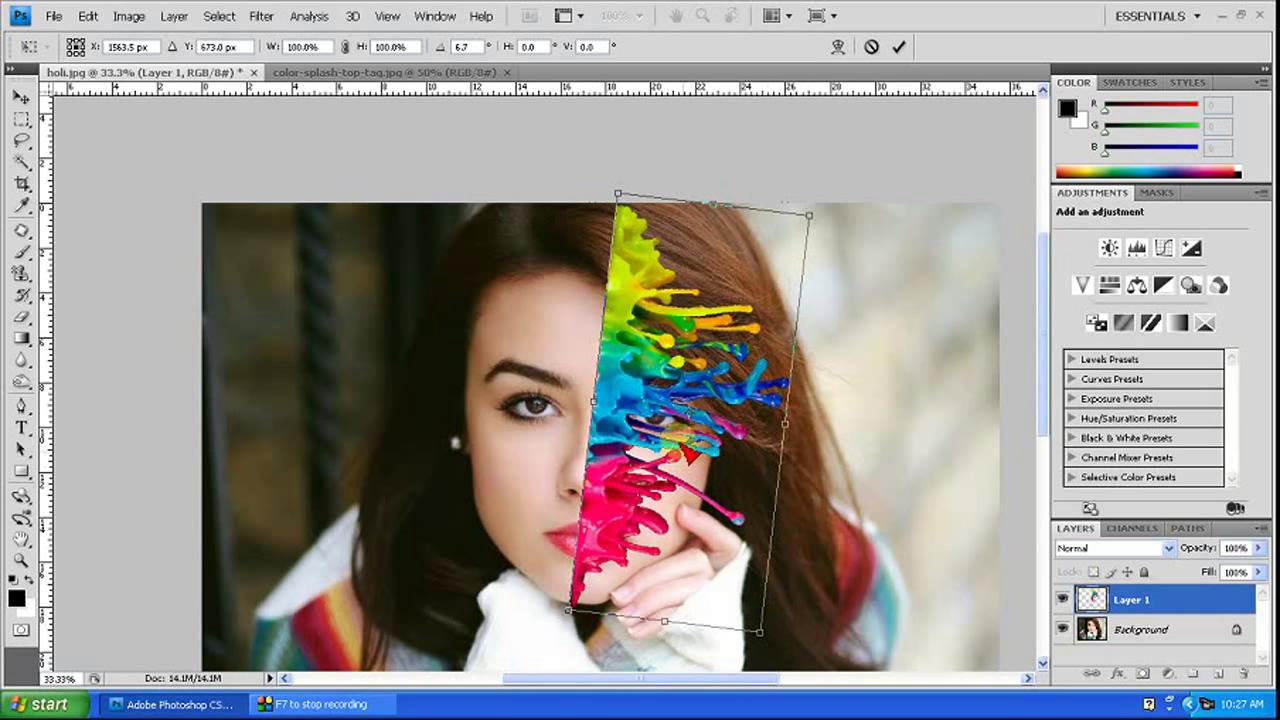
left_click_drag(636, 376, 649, 411)
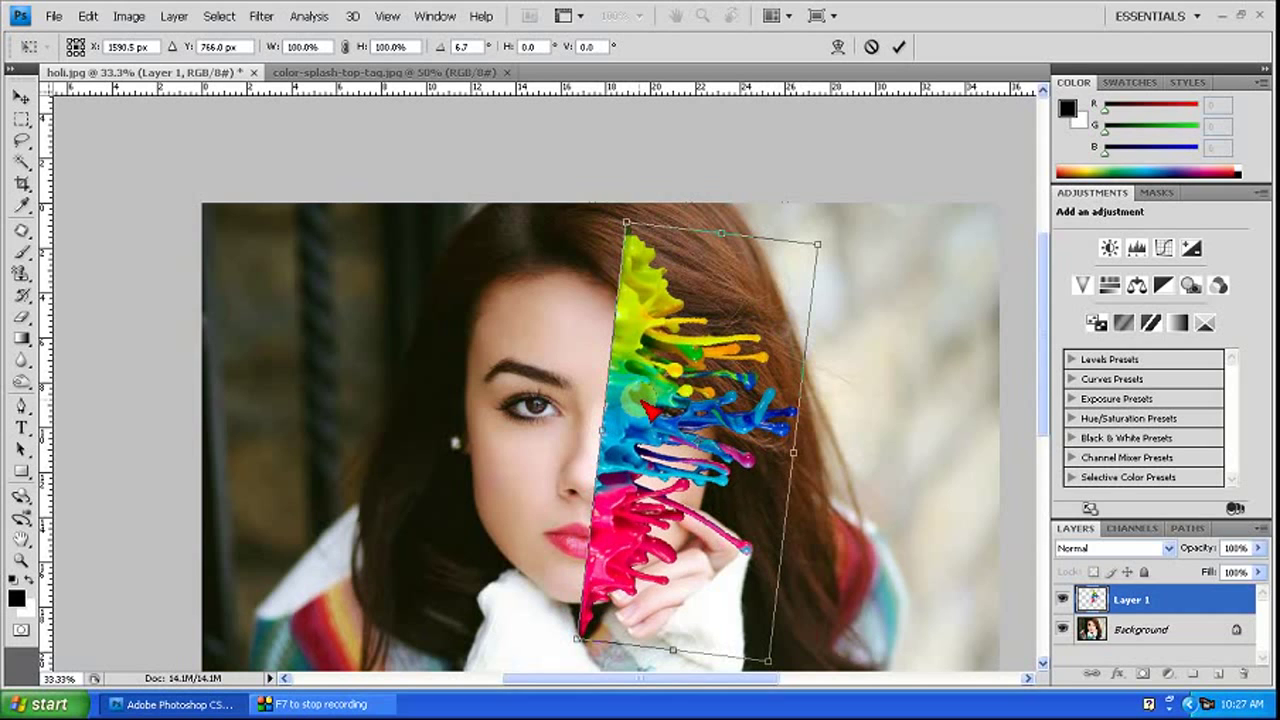
left_click_drag(649, 411, 643, 405)
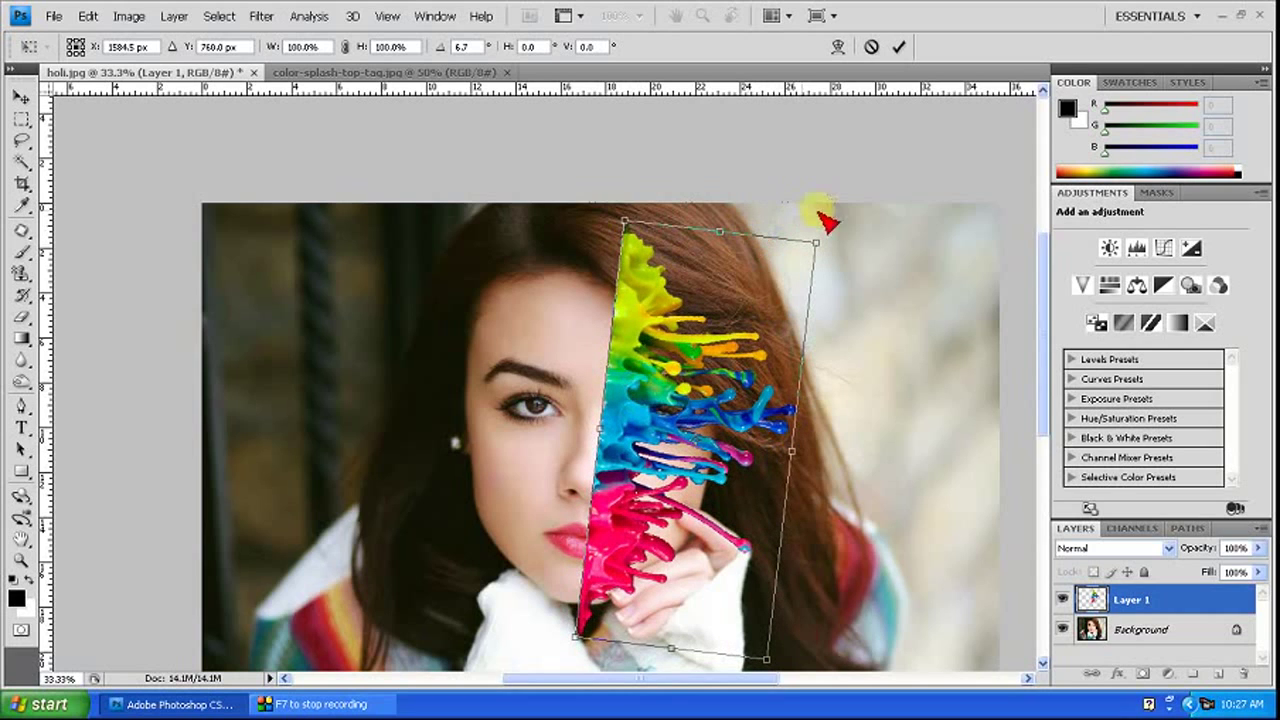
left_click_drag(845, 222, 843, 213)
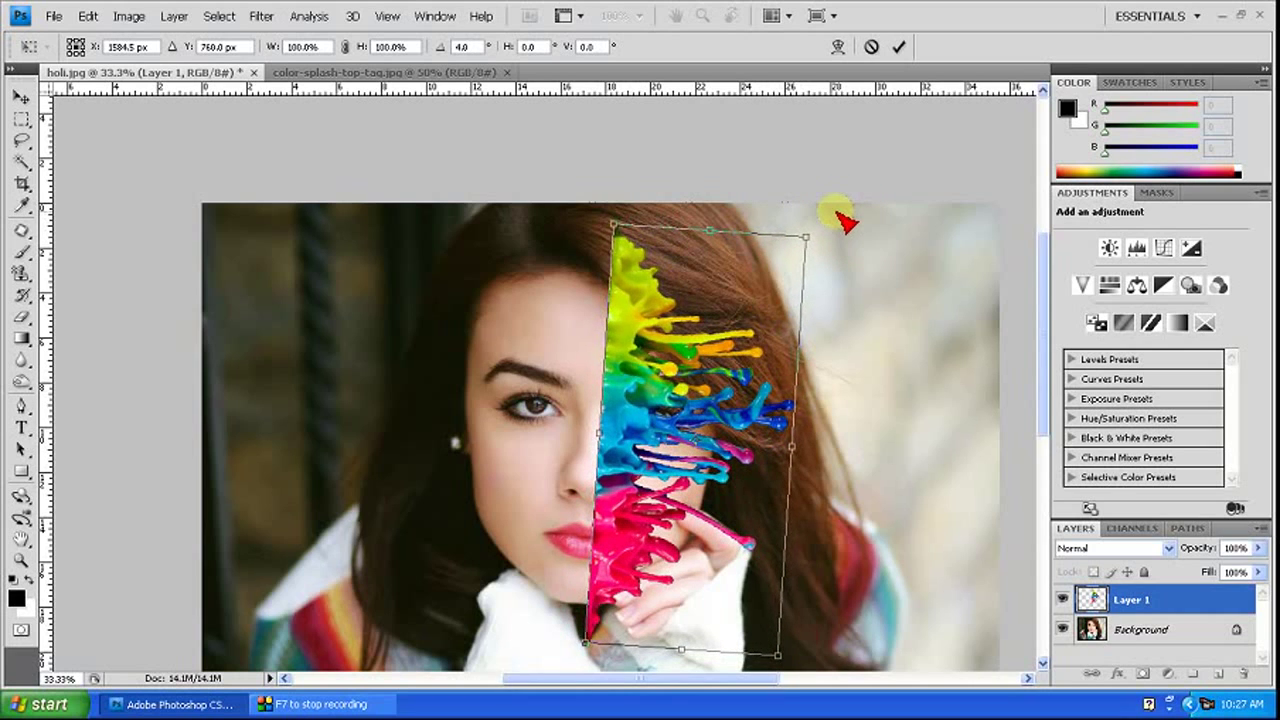
left_click_drag(681, 480, 676, 480)
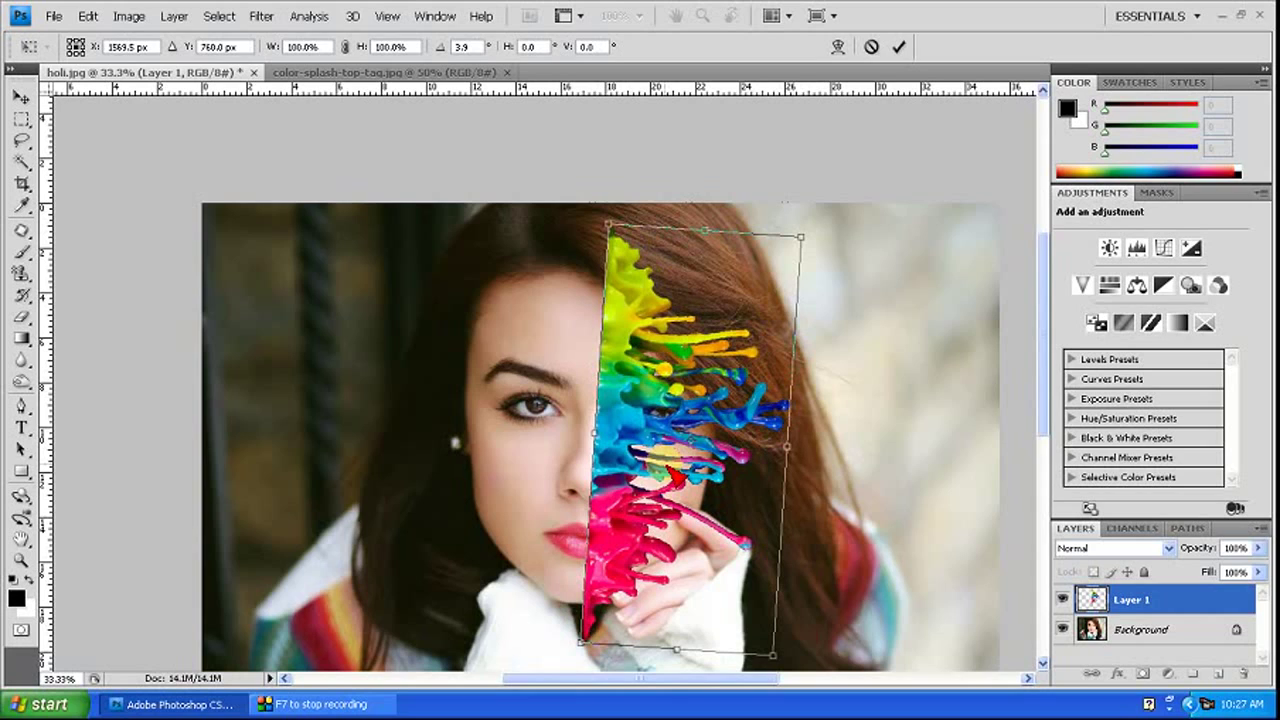
key("Return")
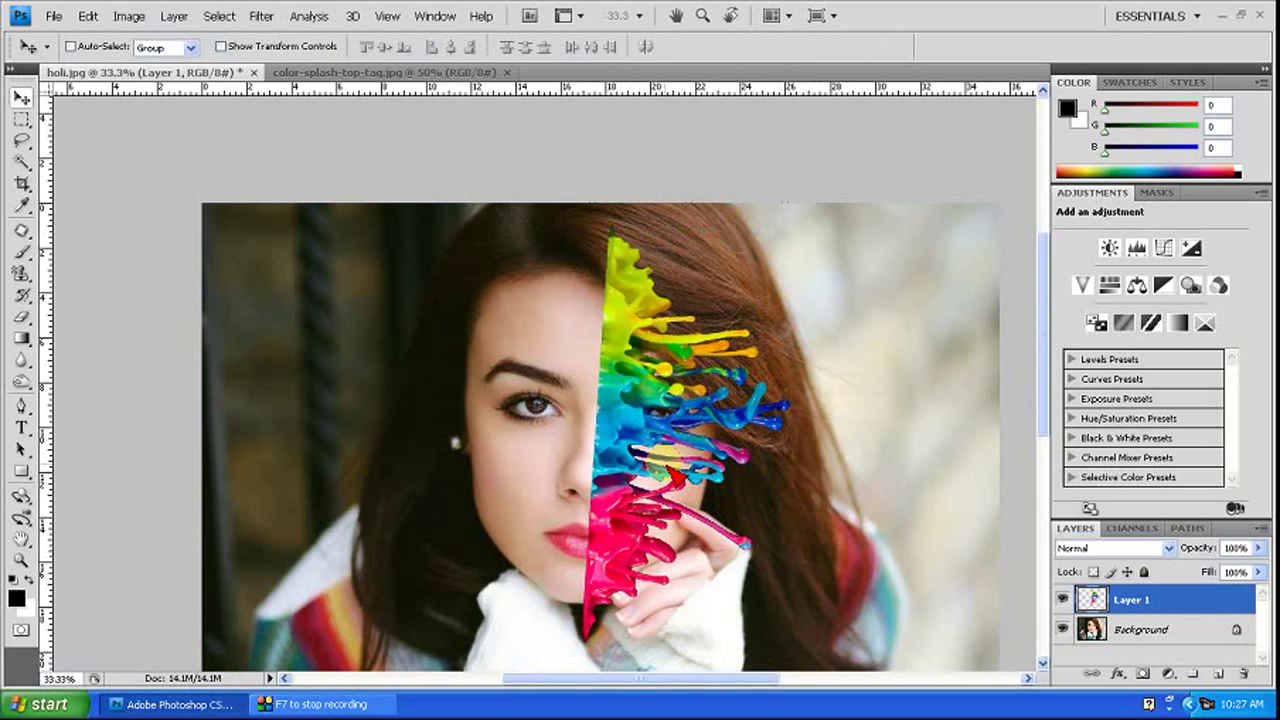
Set the Eraser to a 70 px soft brush.
key("e")
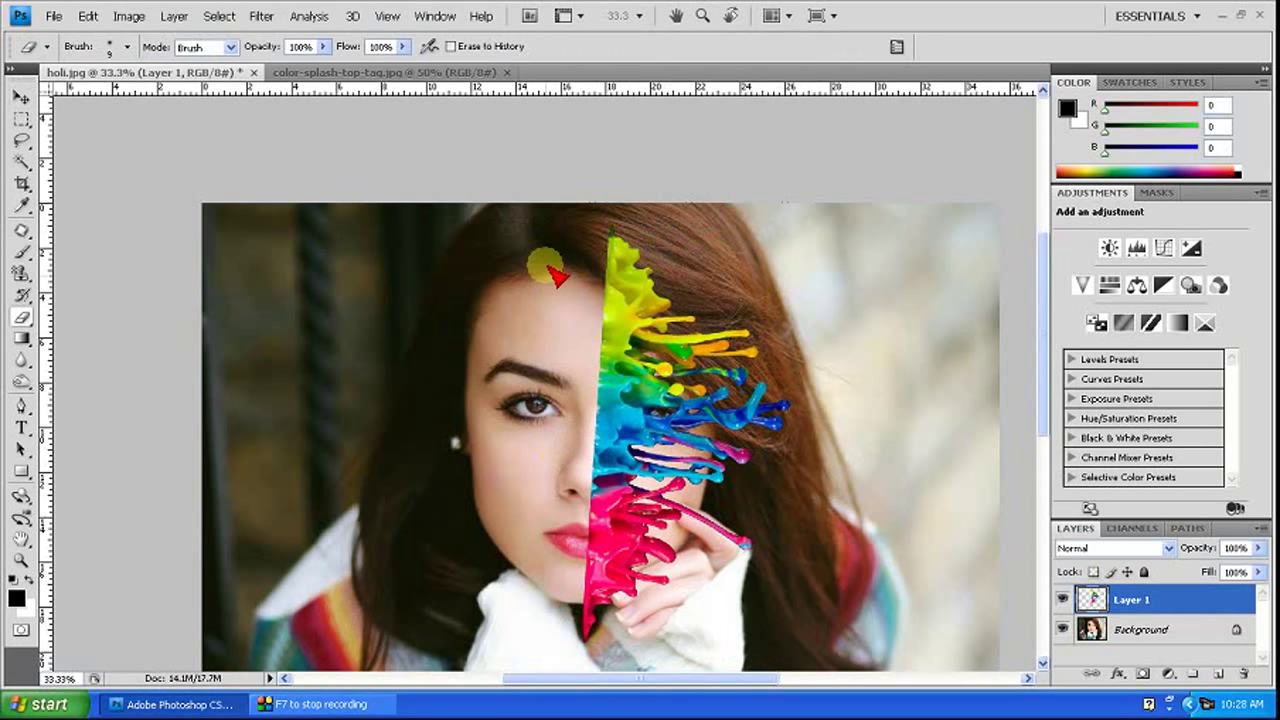
key("bracketright")
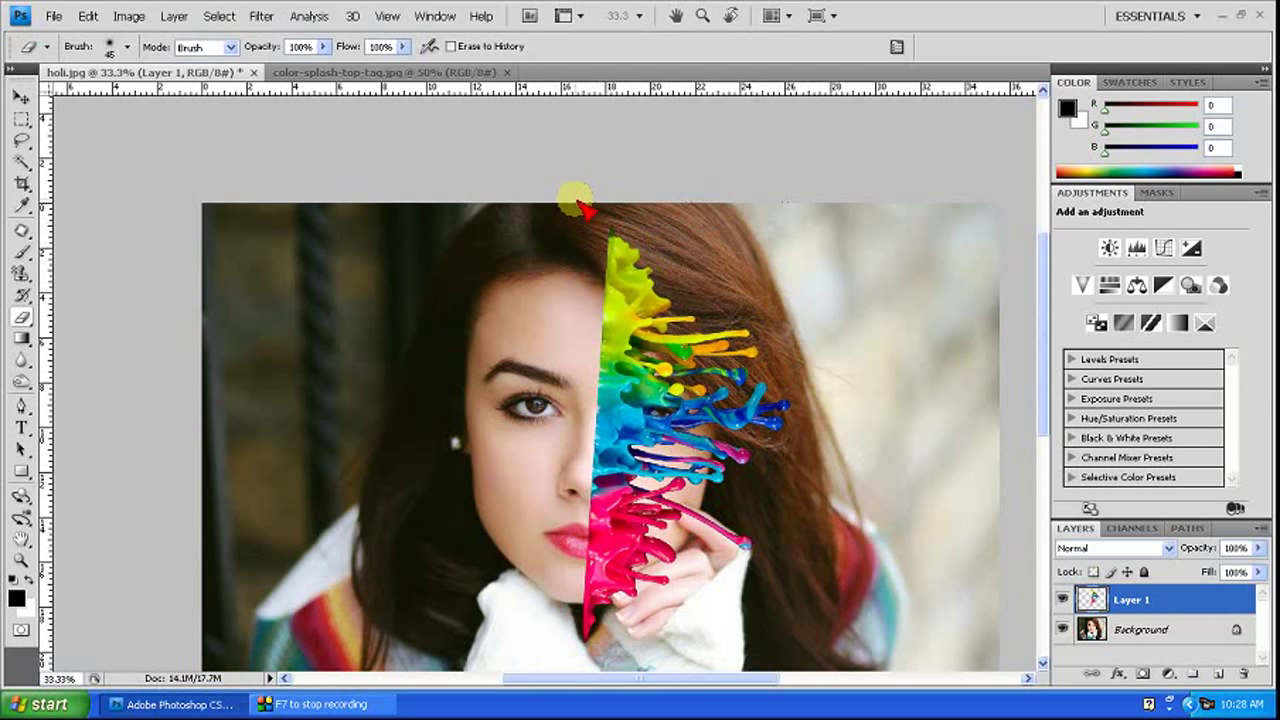
left_click(127, 47)
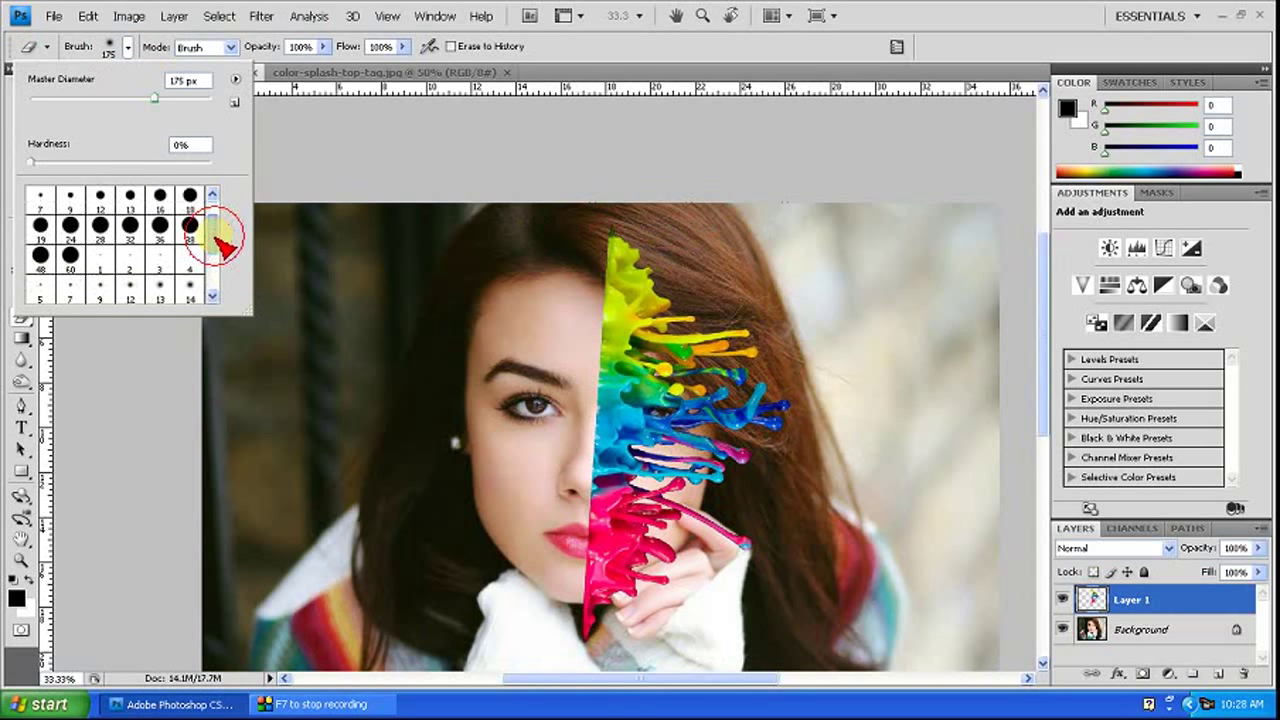
left_click_drag(224, 229, 224, 272)
double_click(139, 258)
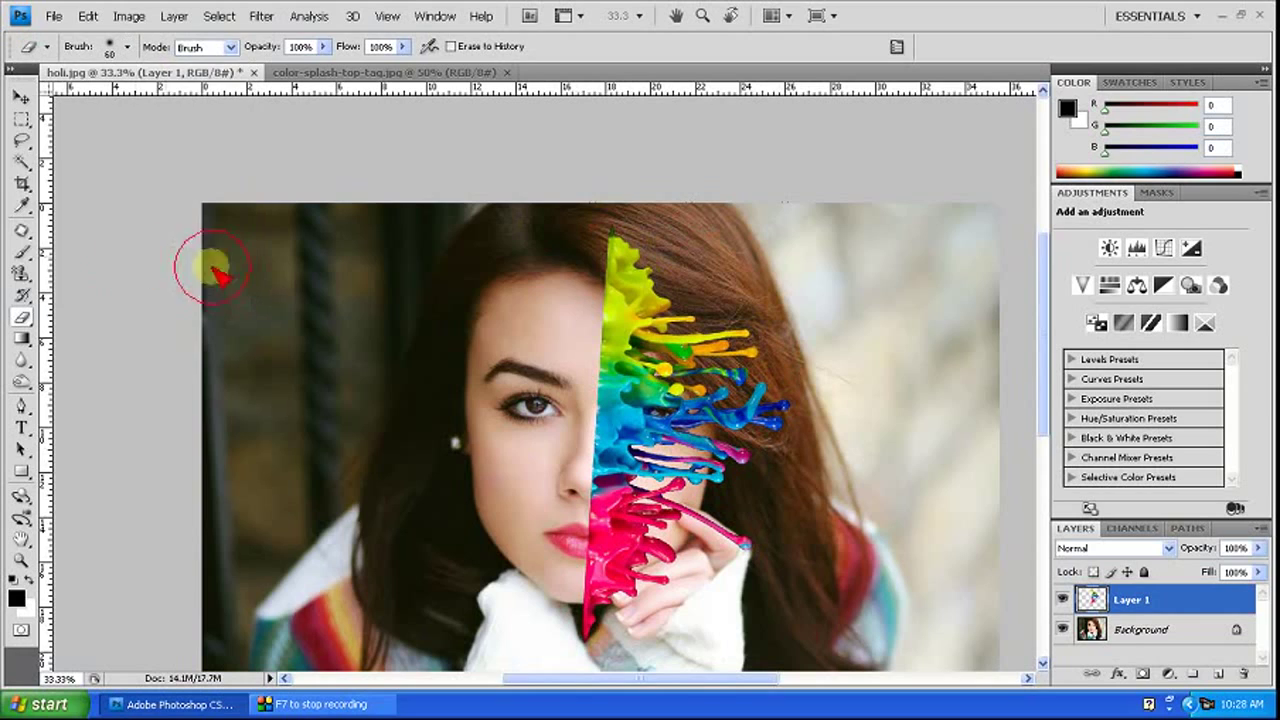
Erase the splash's top tip, bottom edge near the coat, and pink tip.
left_click(615, 226)
left_click(573, 643)
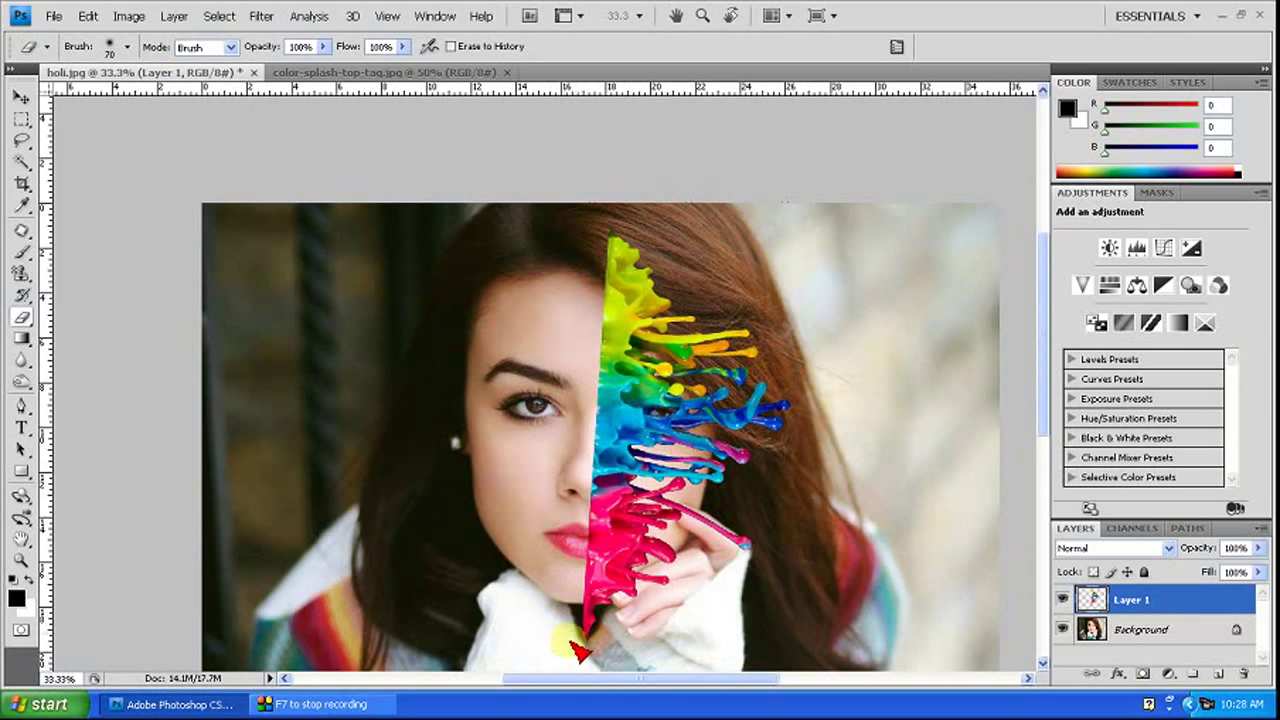
left_click(632, 280)
left_click(656, 578, "shift")
left_click(592, 628, "shift")
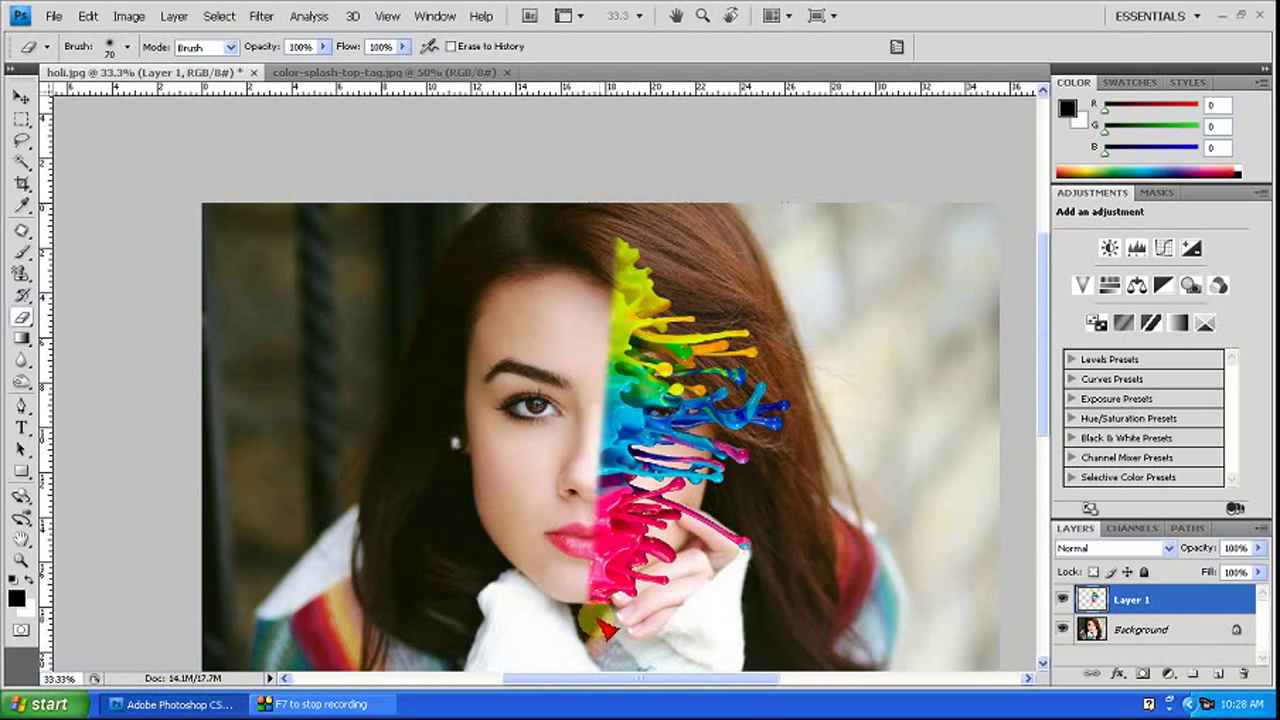
left_click(588, 643, "shift")
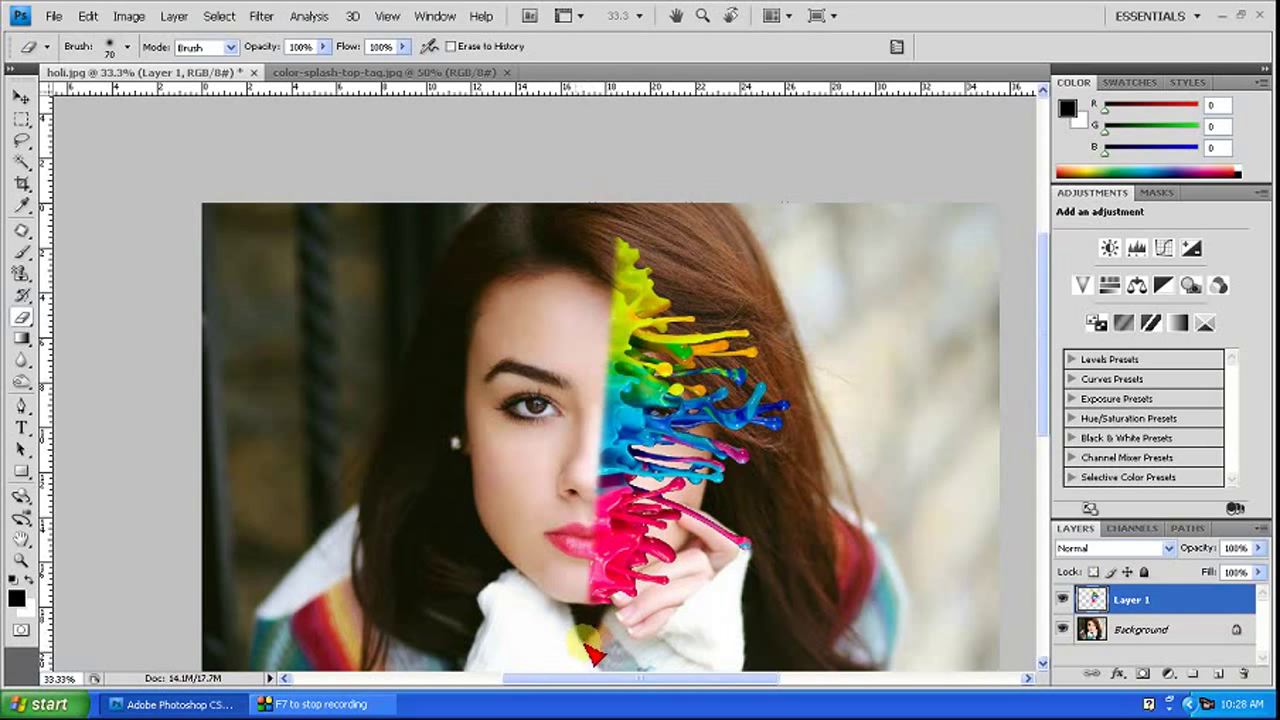
left_click(618, 258, "shift")
left_click(631, 242, "shift")
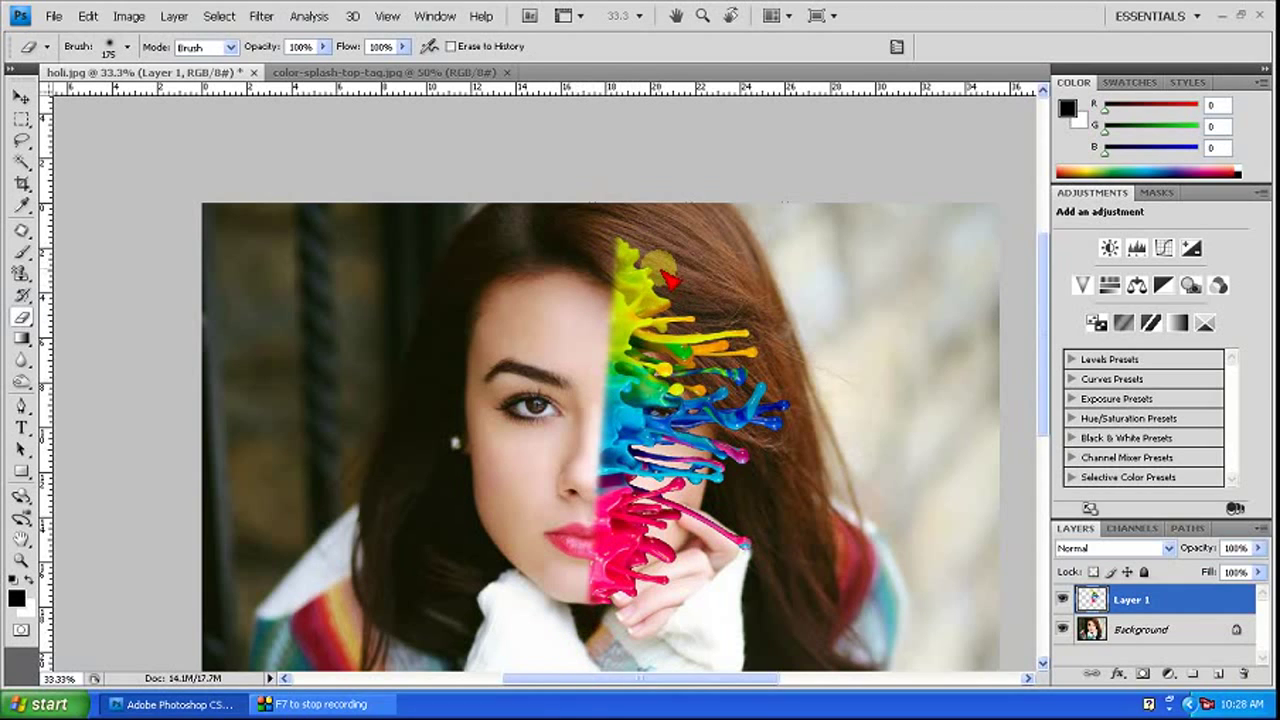
key("bracketleft")
left_click(762, 552)
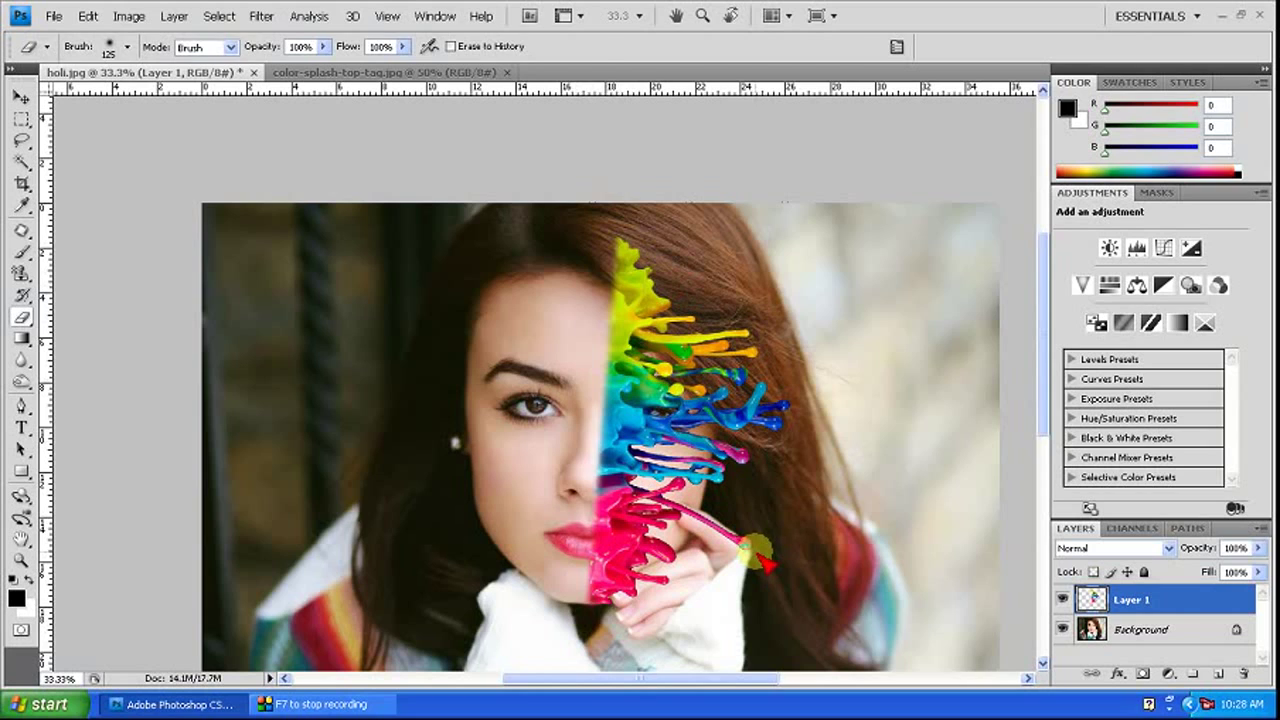
key("ctrl+t")
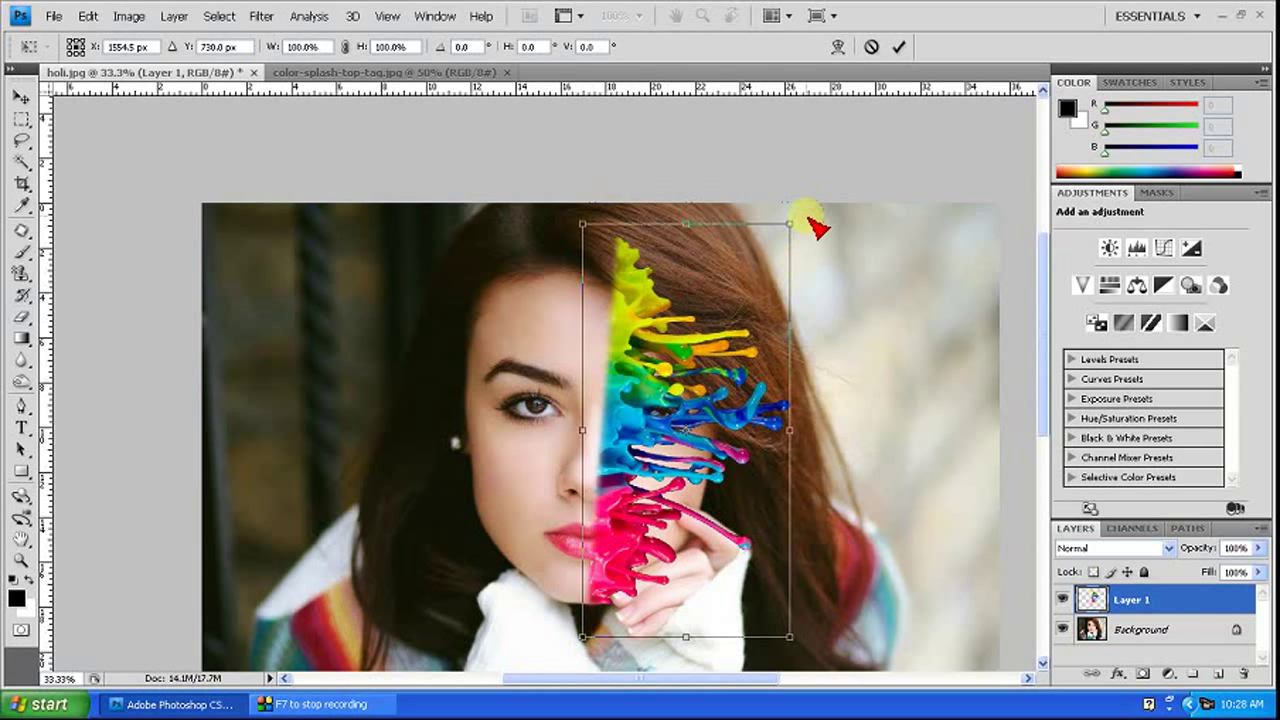
Fine-tune the splash's tilt and position up-left, then apply the transform.
left_click_drag(815, 225, 800, 214)
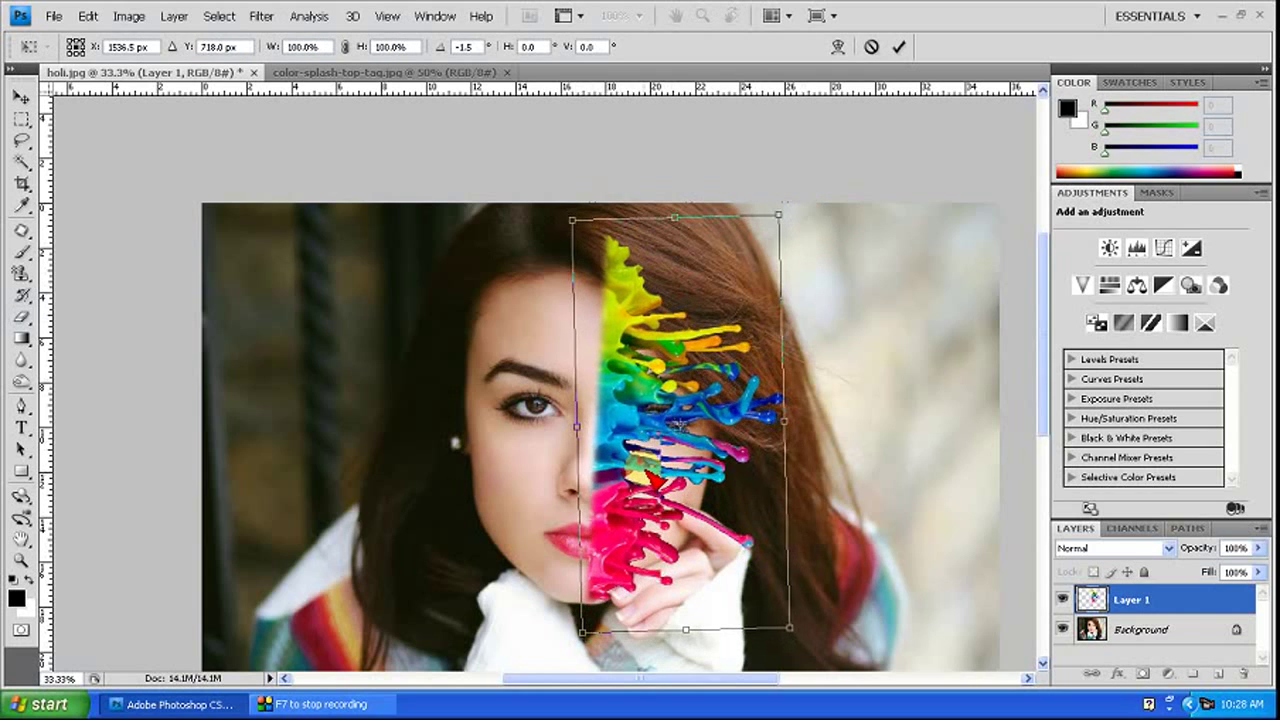
left_click_drag(660, 487, 655, 480)
left_click_drag(678, 423, 679, 425)
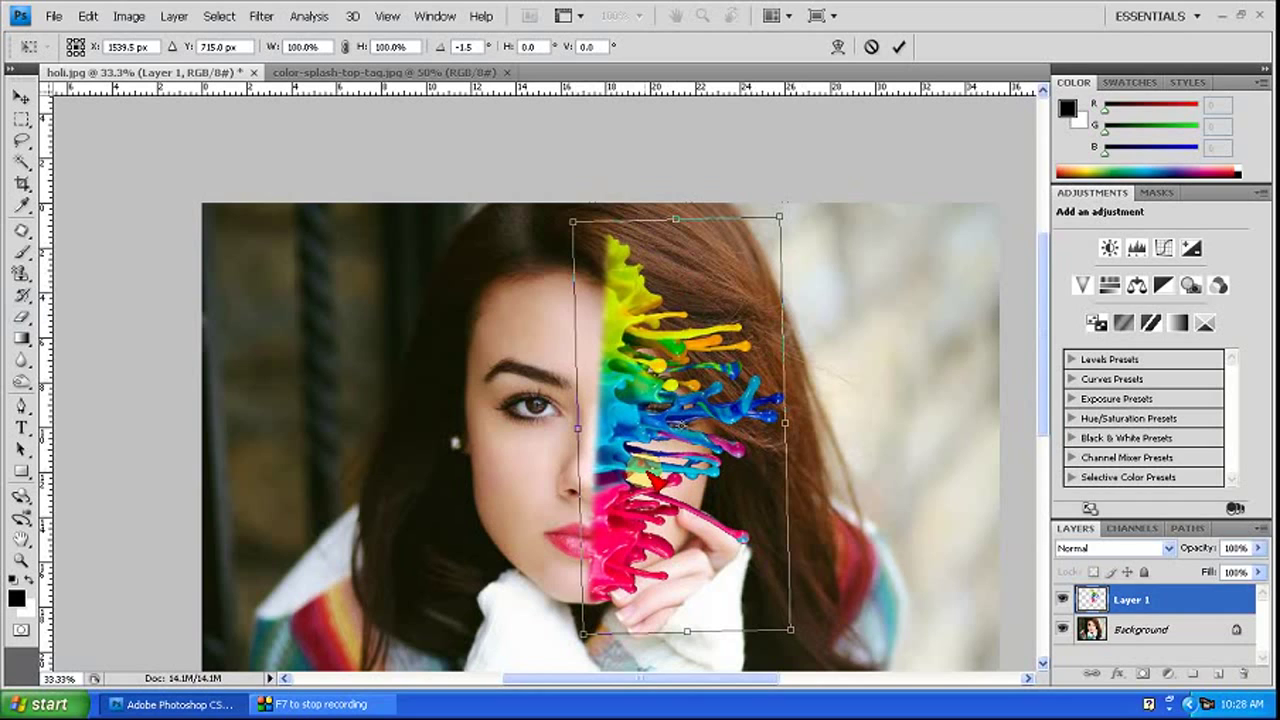
key("Return")
key("e")
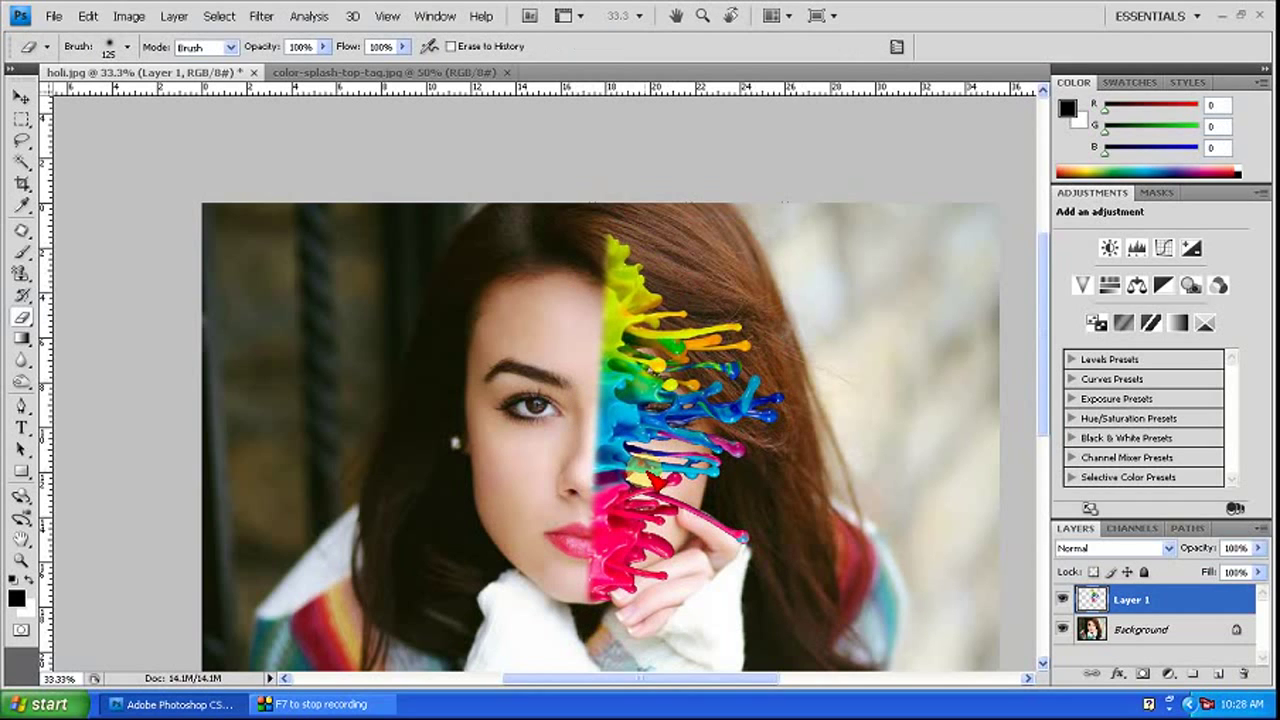
Duplicate the splash, flip the copy horizontally, and rotate it beside the original.
key("ctrl+j")
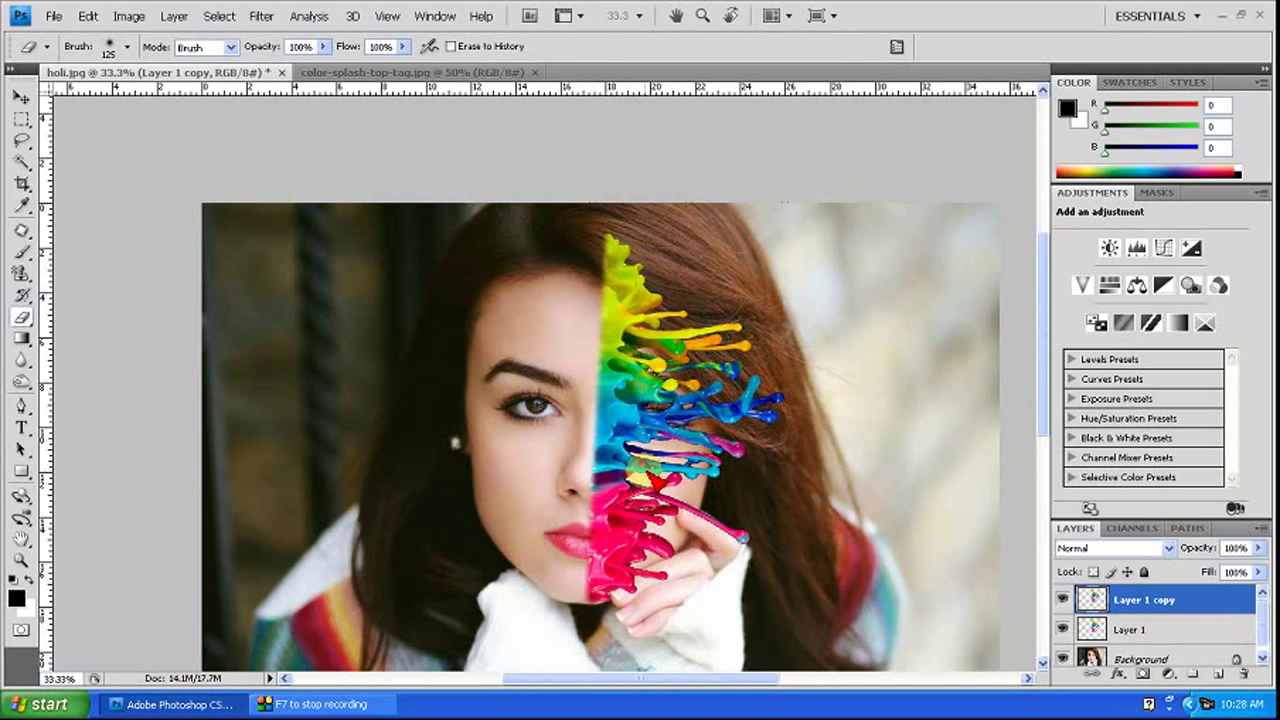
key("ctrl+t")
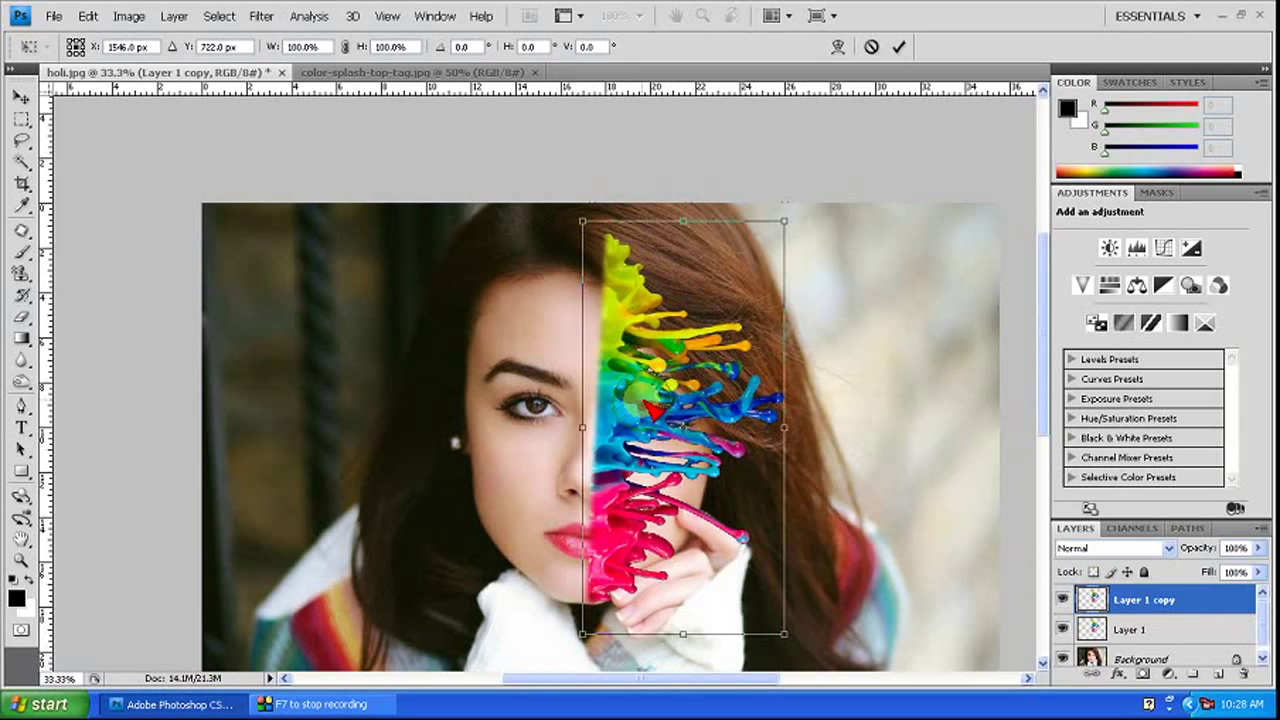
right_click(647, 404)
left_click(716, 611)
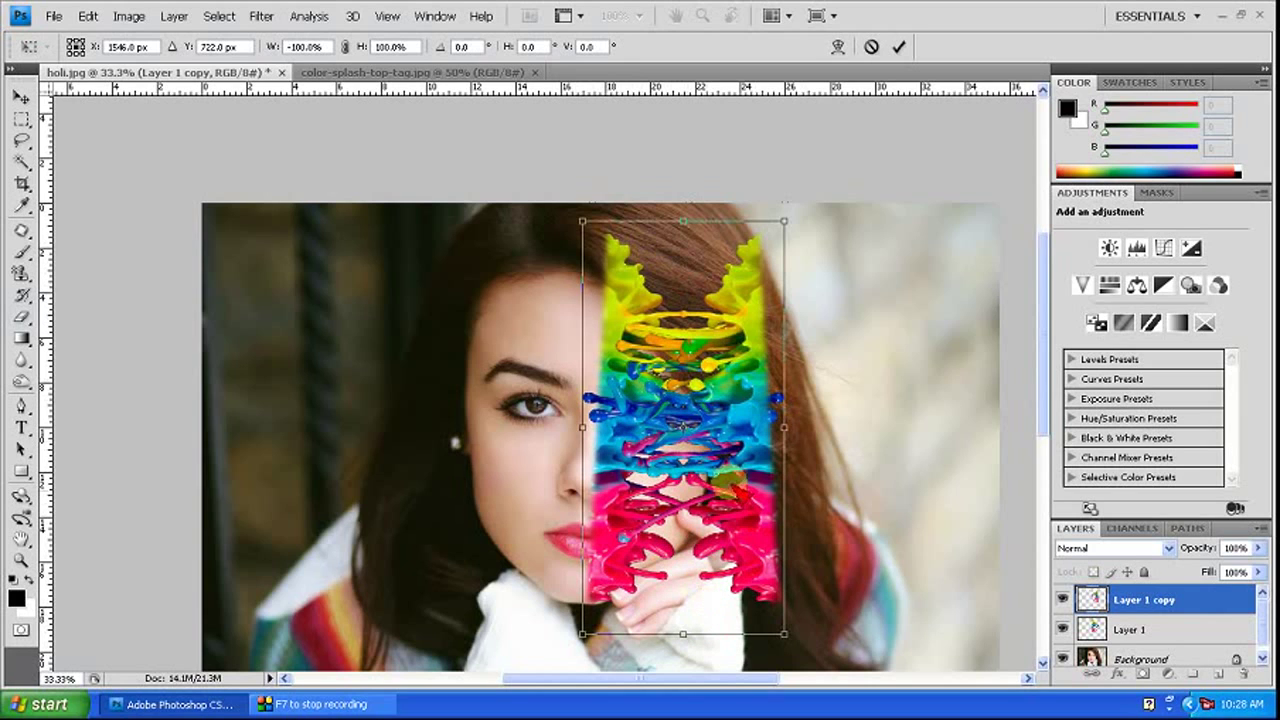
left_click_drag(750, 478, 572, 482)
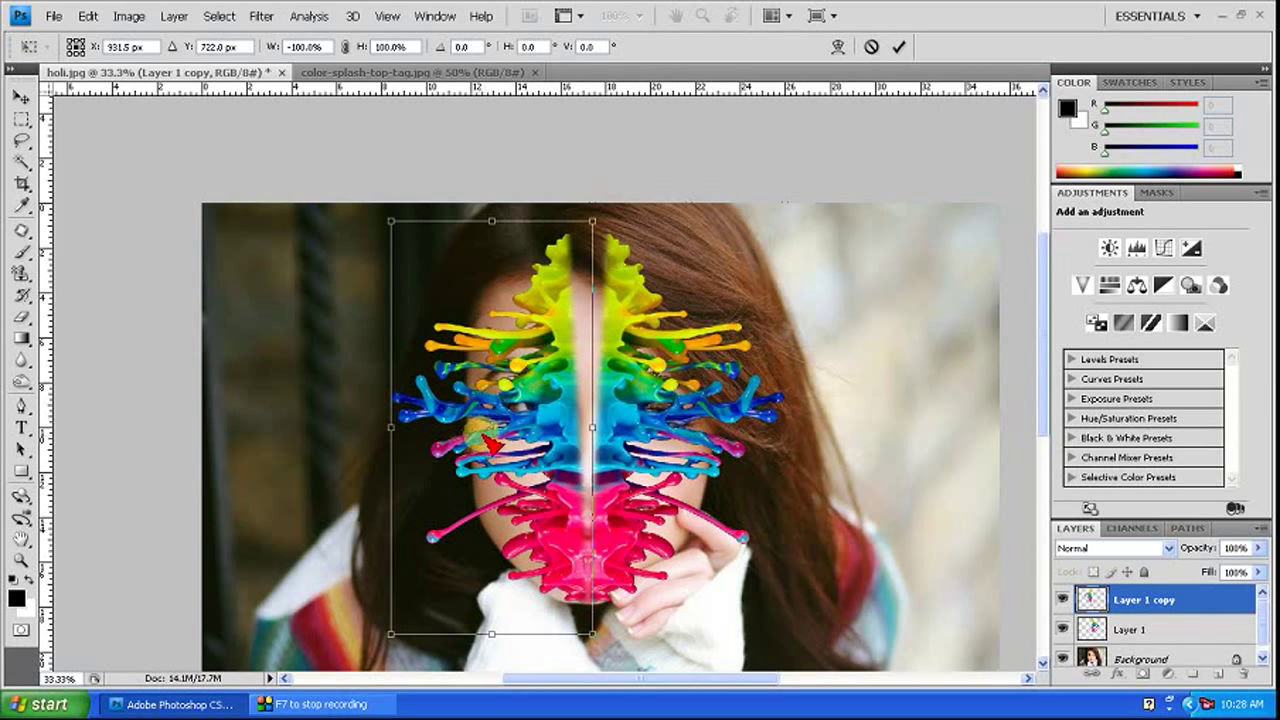
left_click_drag(503, 440, 593, 633)
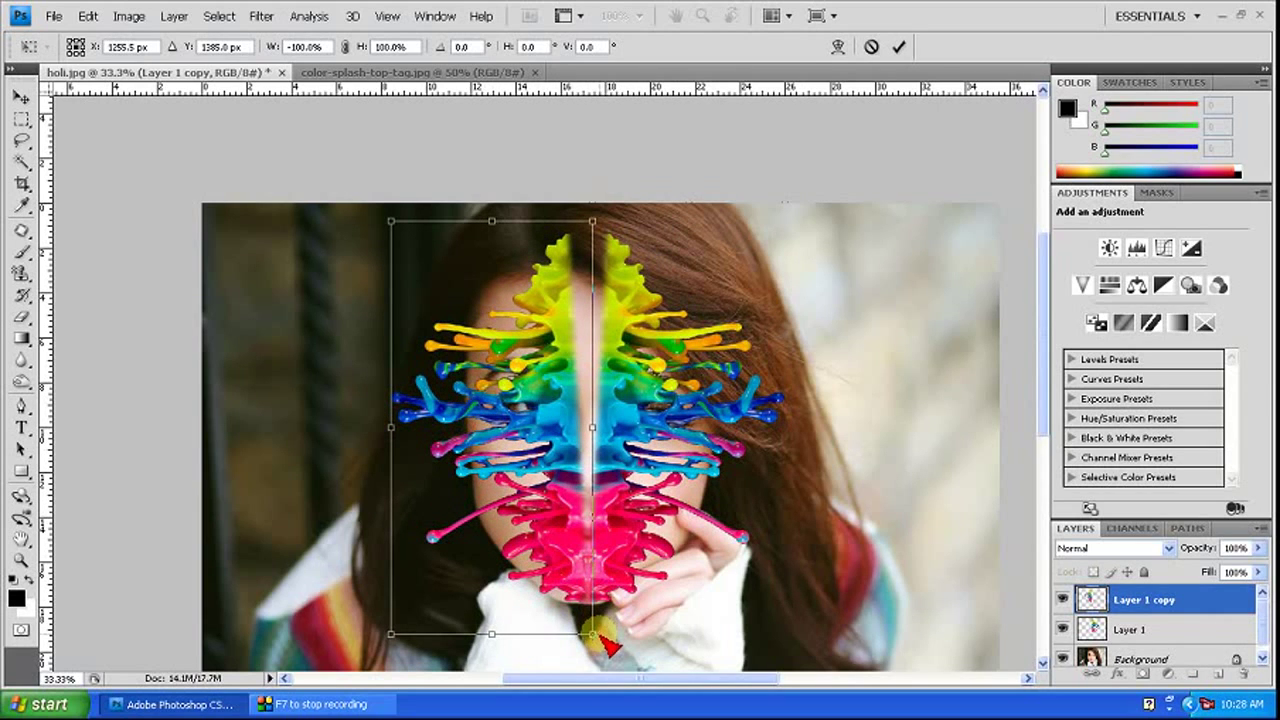
left_click_drag(381, 195, 438, 204)
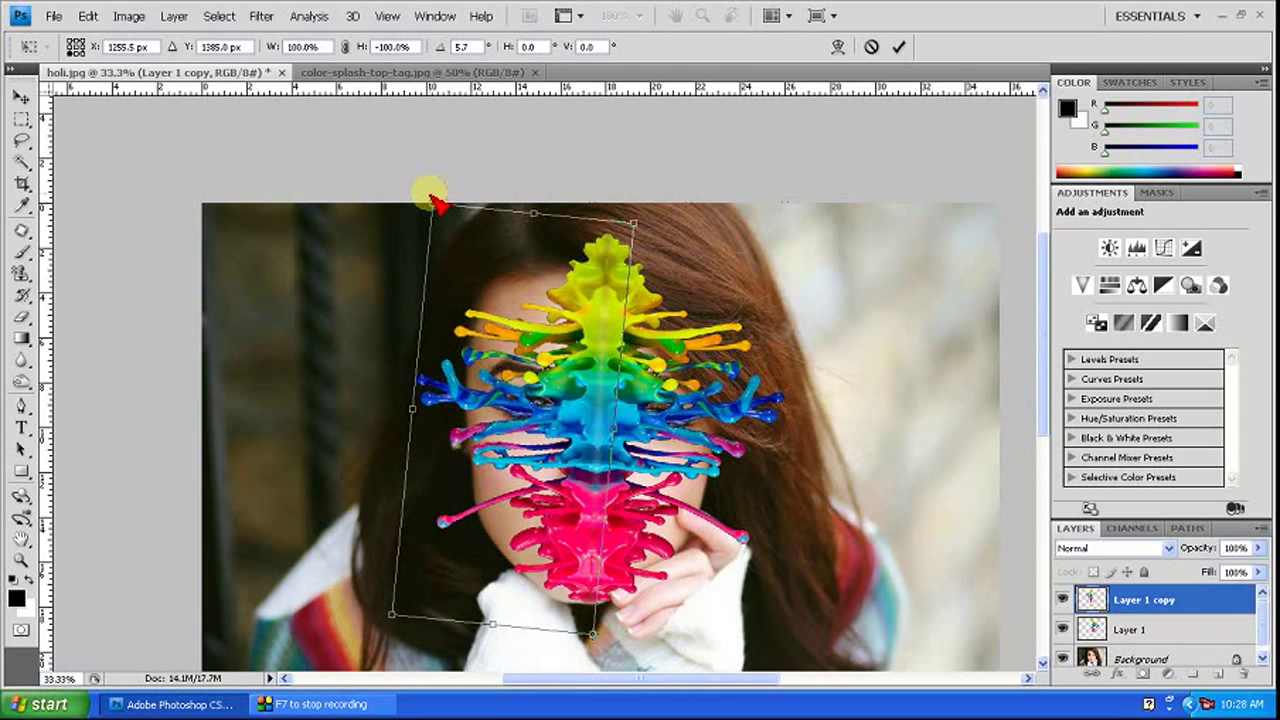
left_click_drag(439, 204, 441, 205)
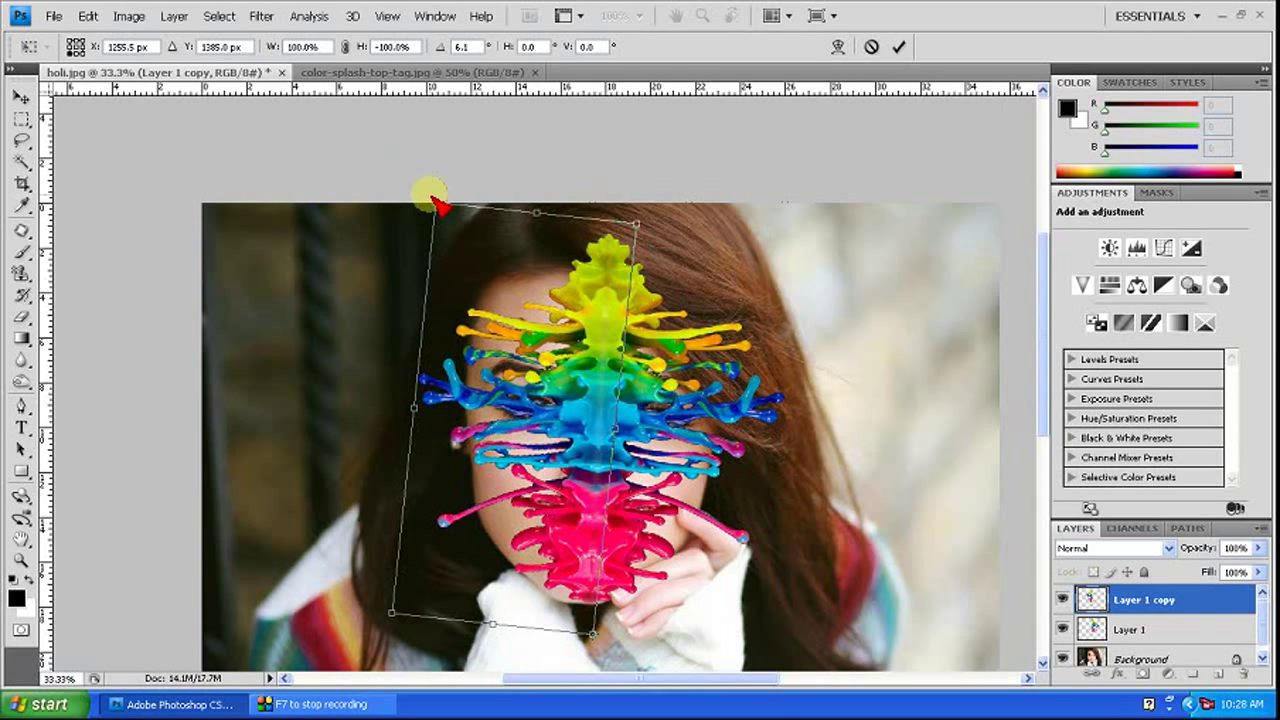
key("Return")
key("e")
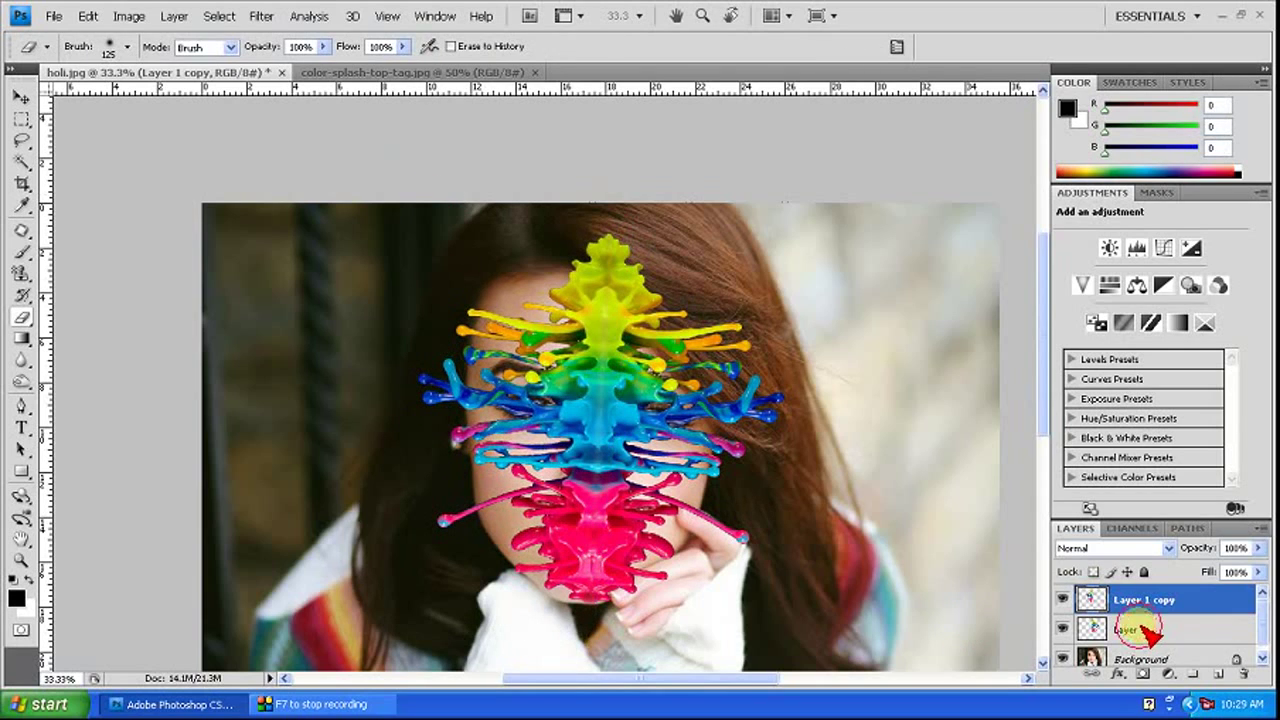
Rotate both splash layers together about -1.1° and nudge them left over the face.
left_click(1135, 628, "ctrl")
key("ctrl+t")
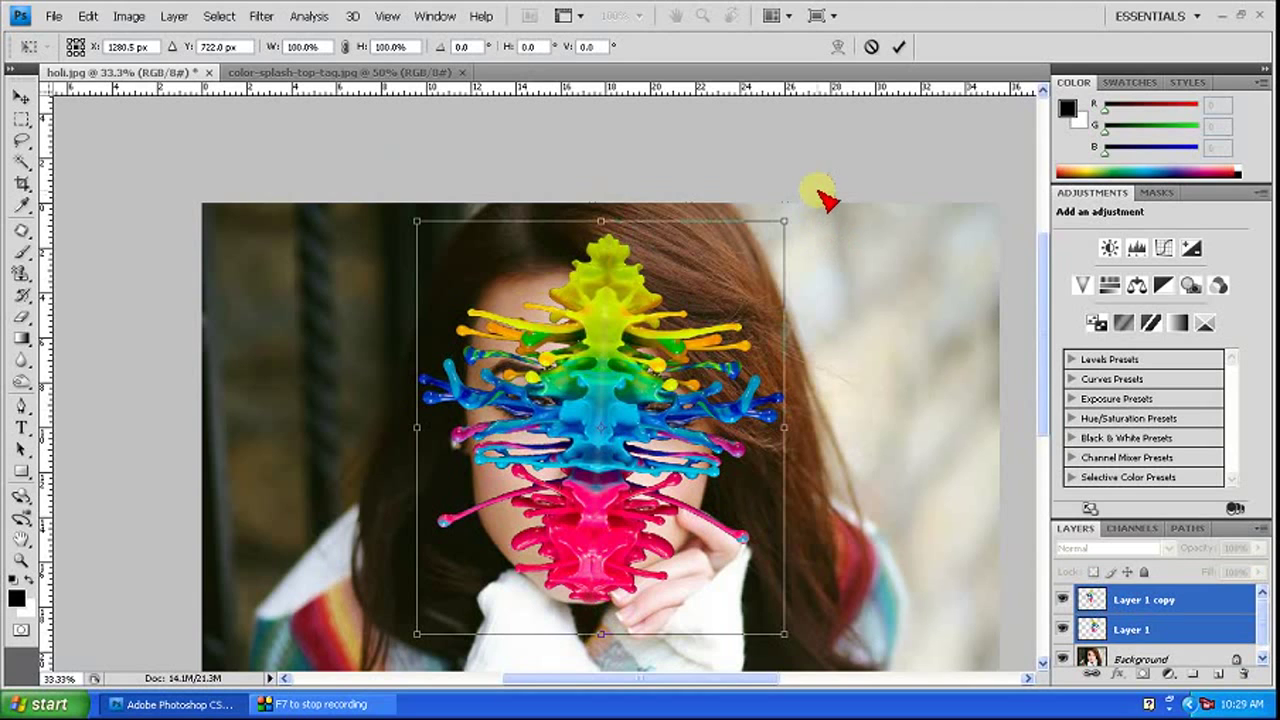
left_click_drag(820, 197, 814, 186)
left_click_drag(607, 445, 600, 453)
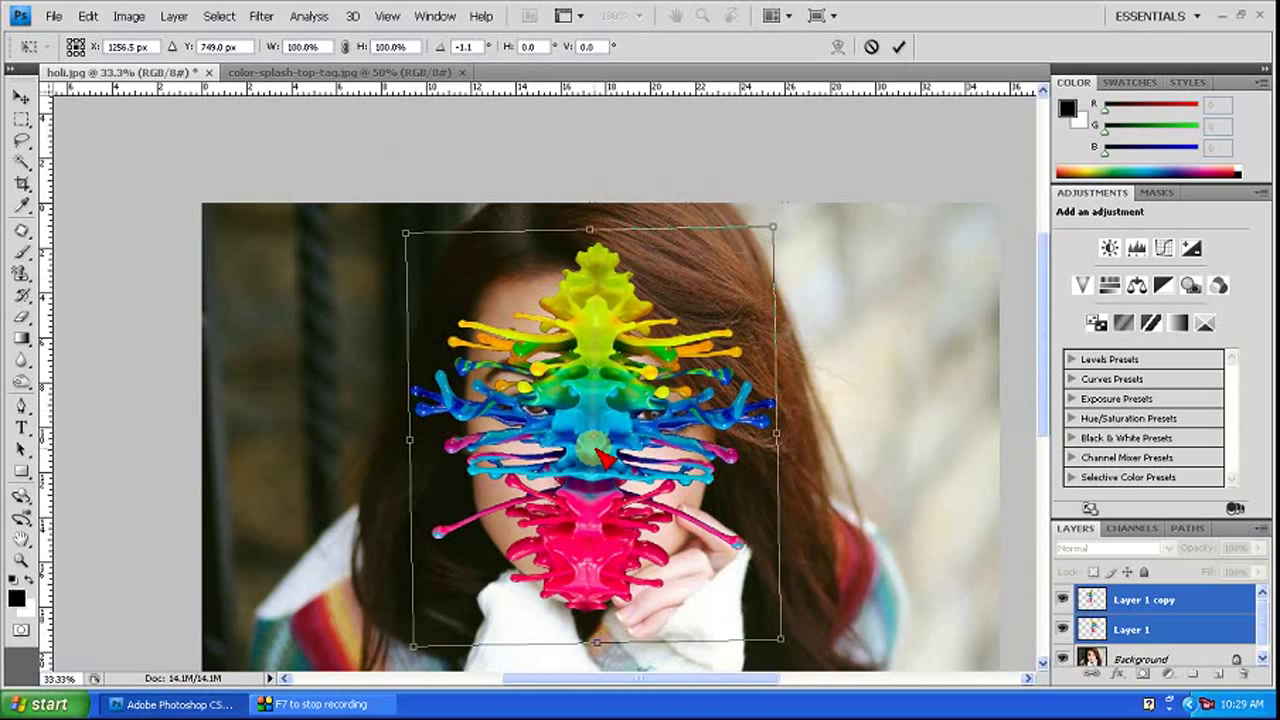
left_click_drag(603, 455, 598, 456)
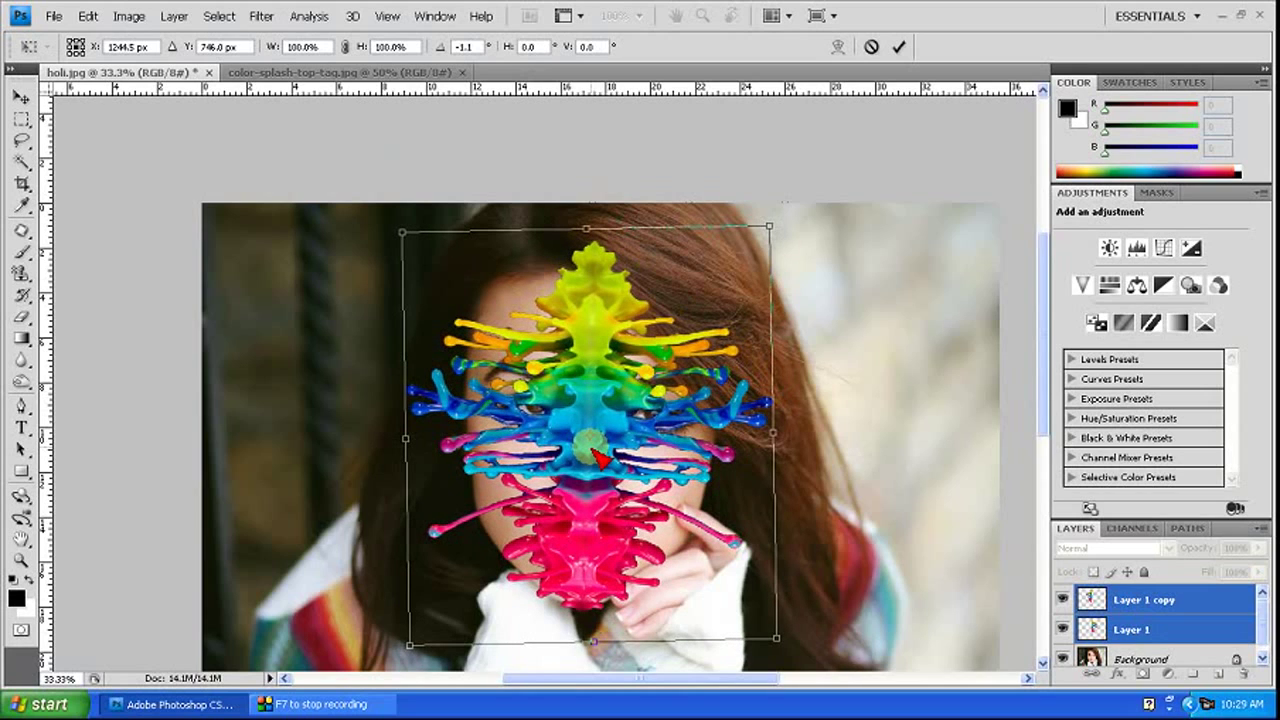
key("Return")
Set the blend mode of Layer 1 copy and Layer 1 to Overlay.
key("e")
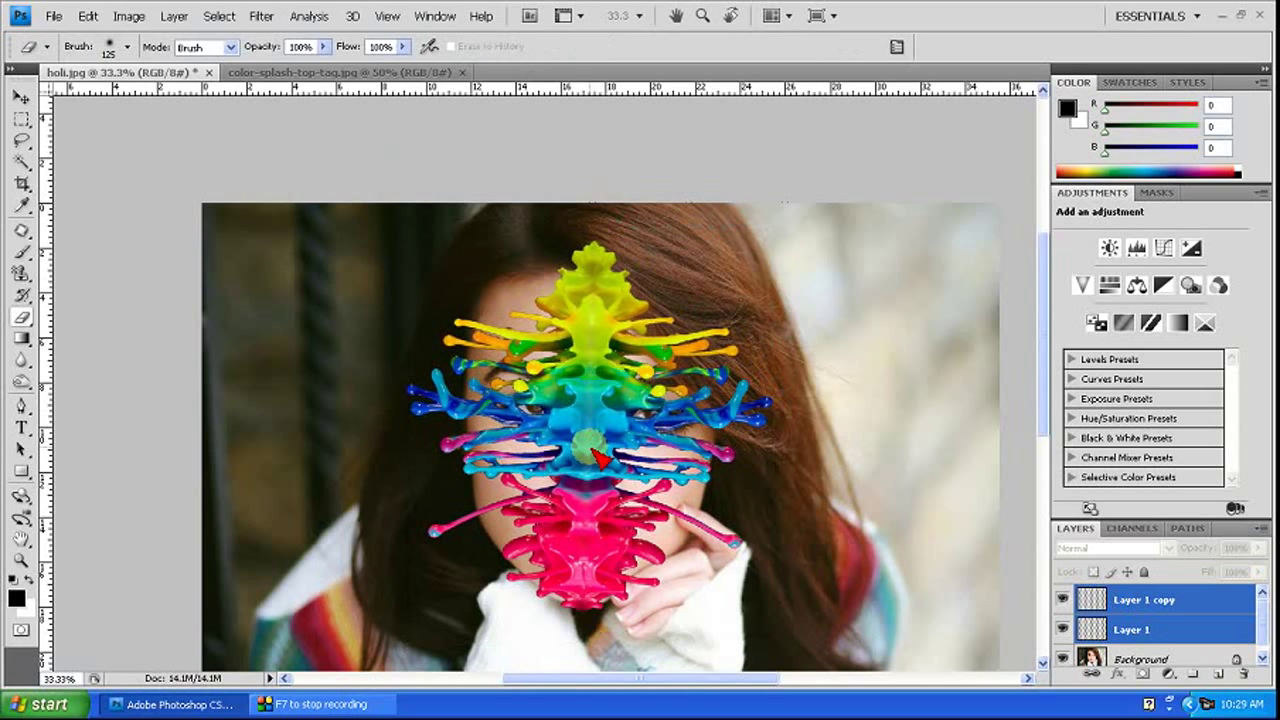
left_click(1232, 627)
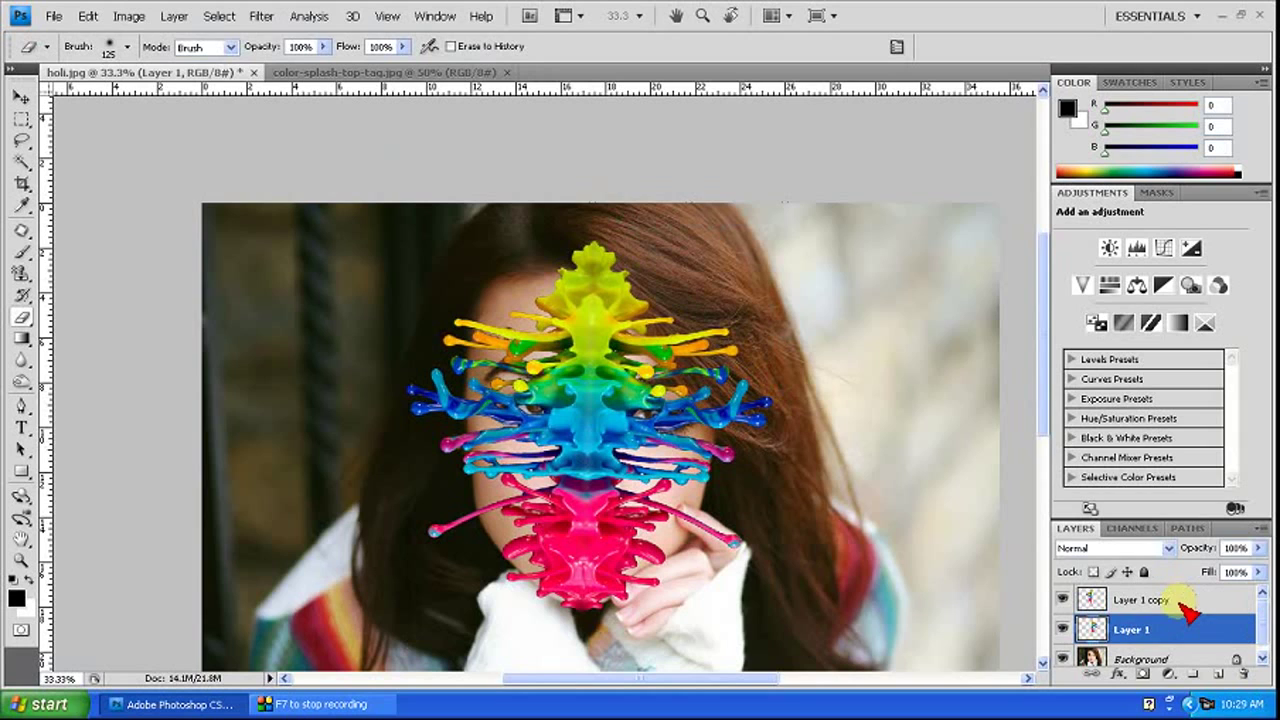
left_click(1136, 600)
left_click(1112, 550)
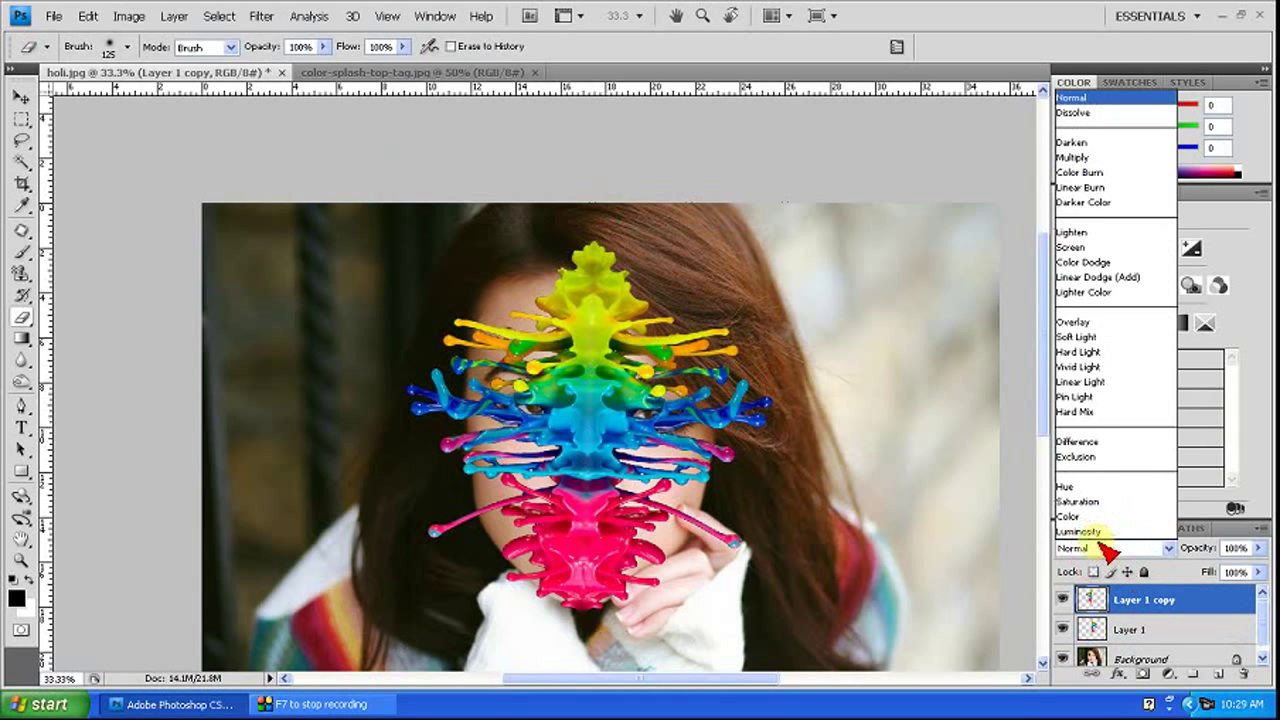
left_click(1080, 322)
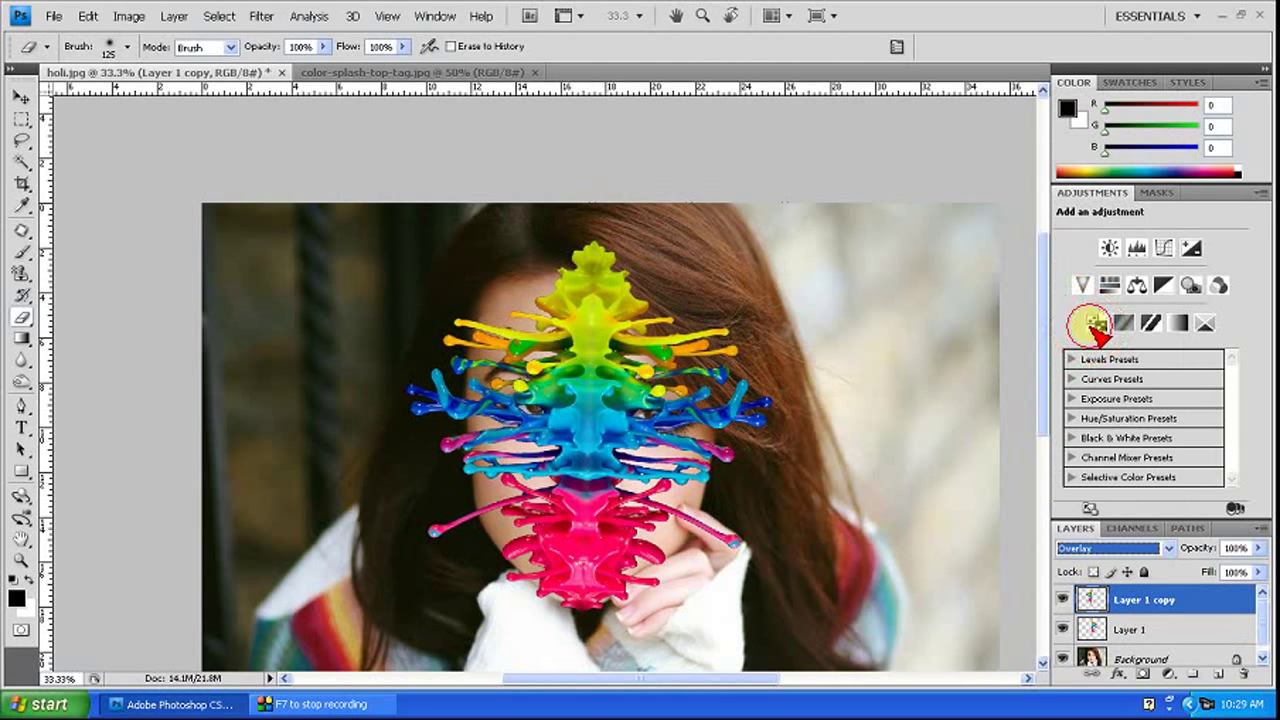
left_click(1130, 629)
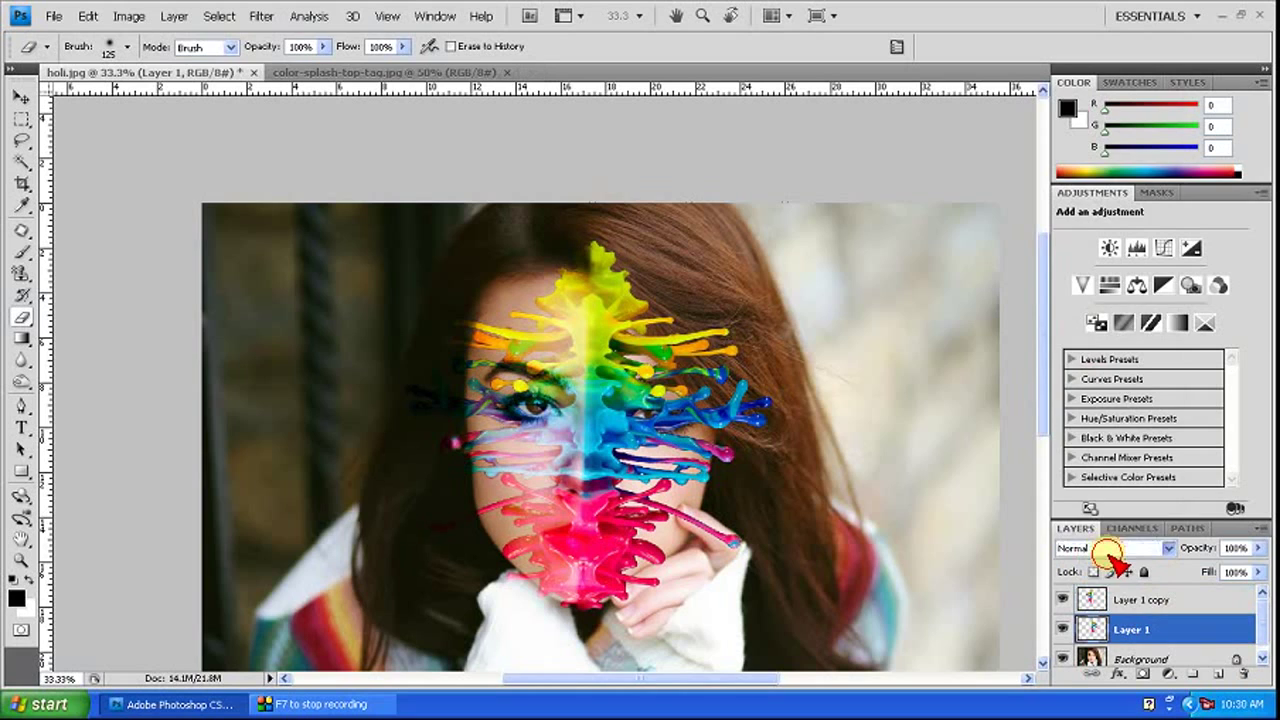
left_click(1110, 548)
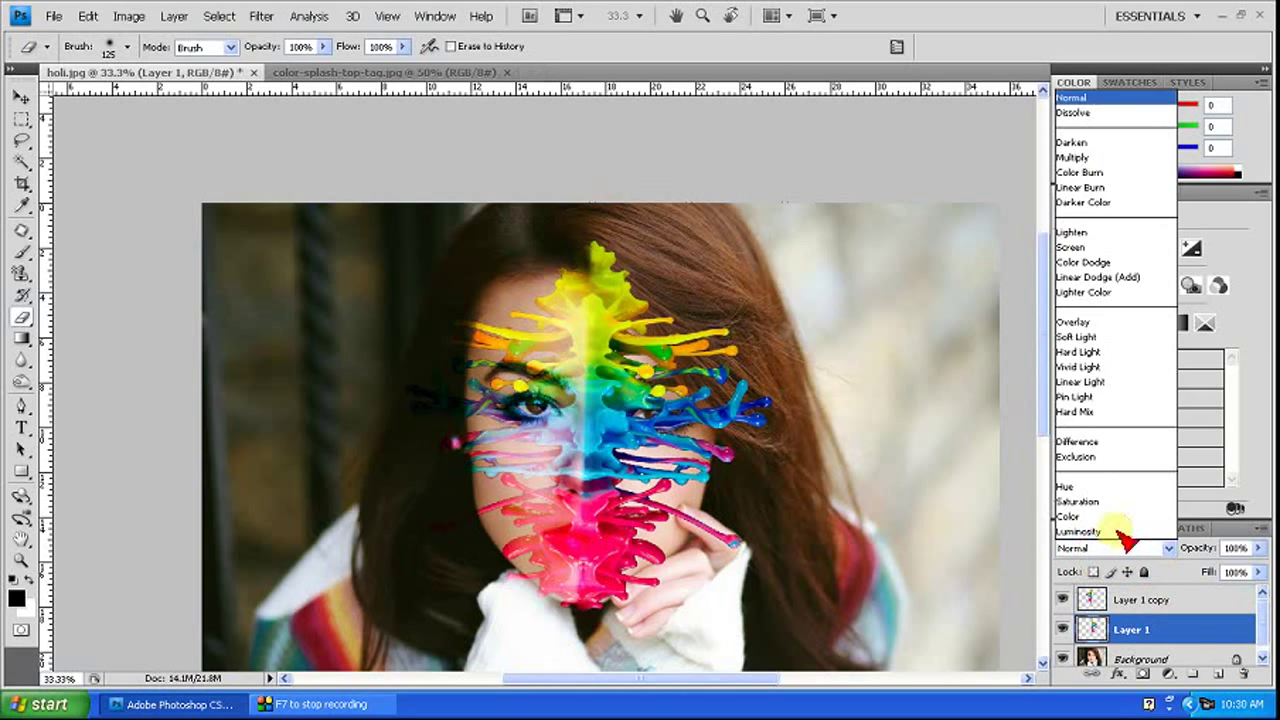
left_click(1085, 322)
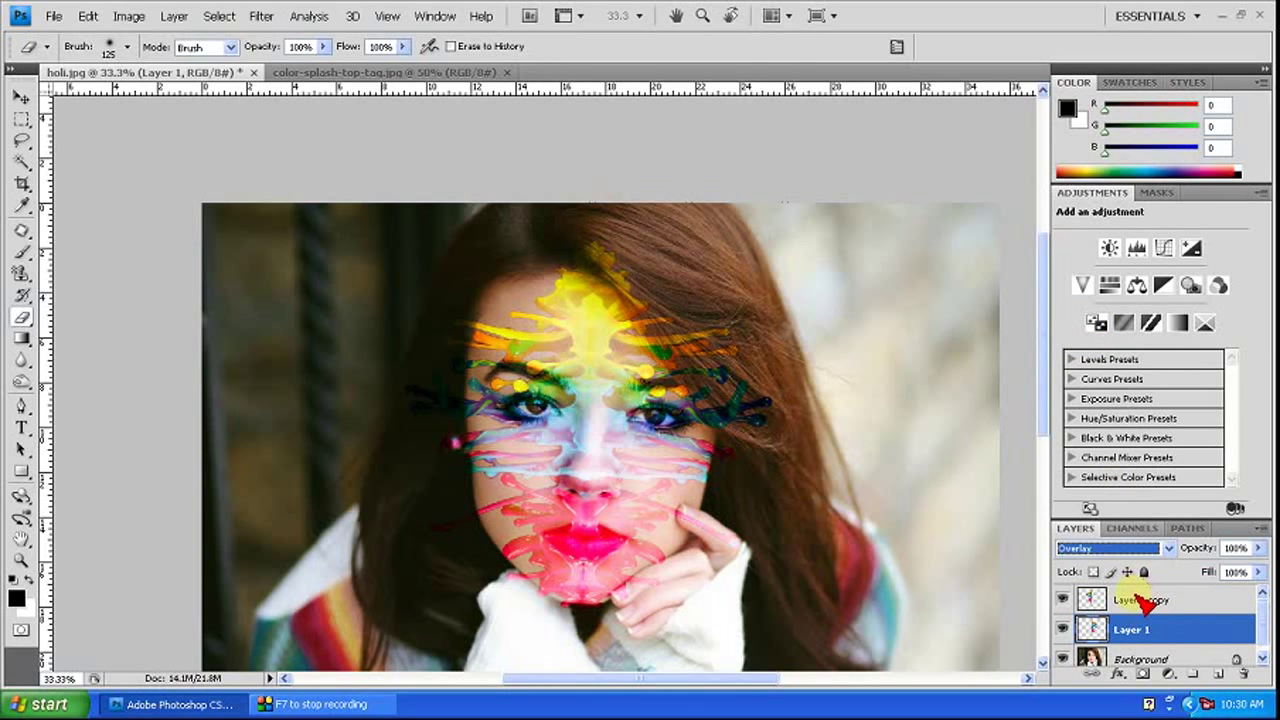
left_click(1140, 598)
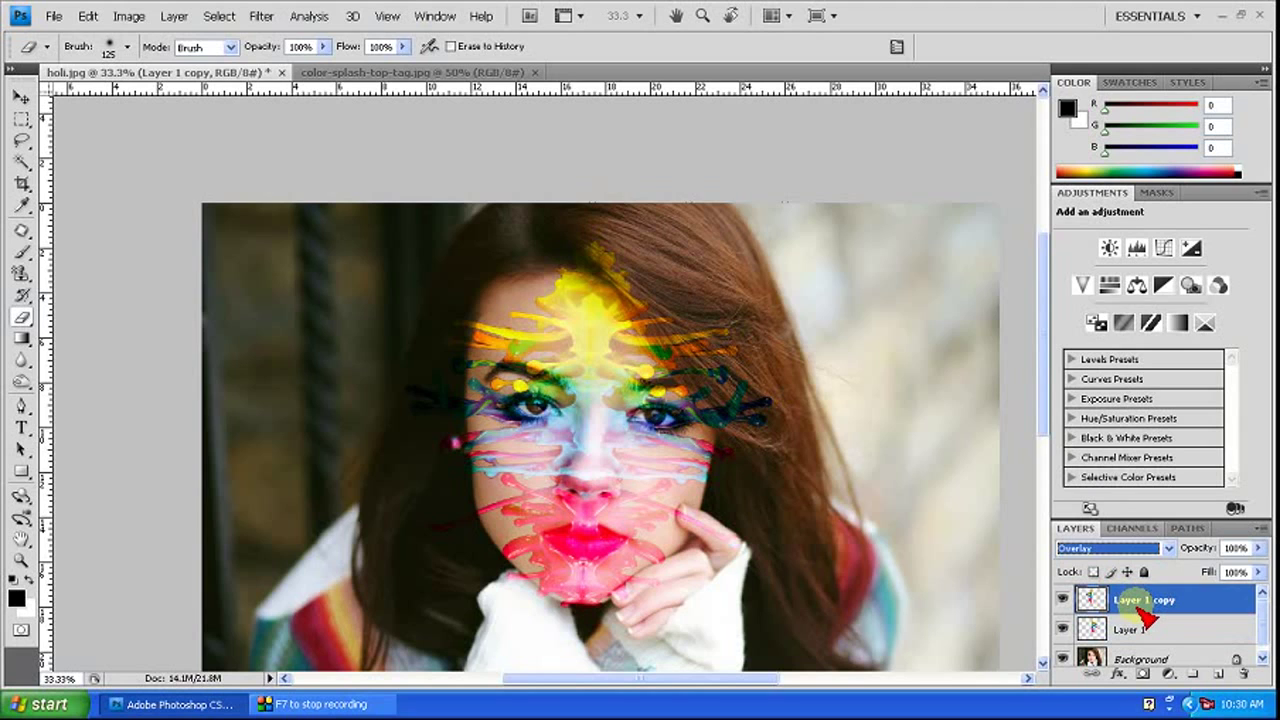
key("ctrl+o")
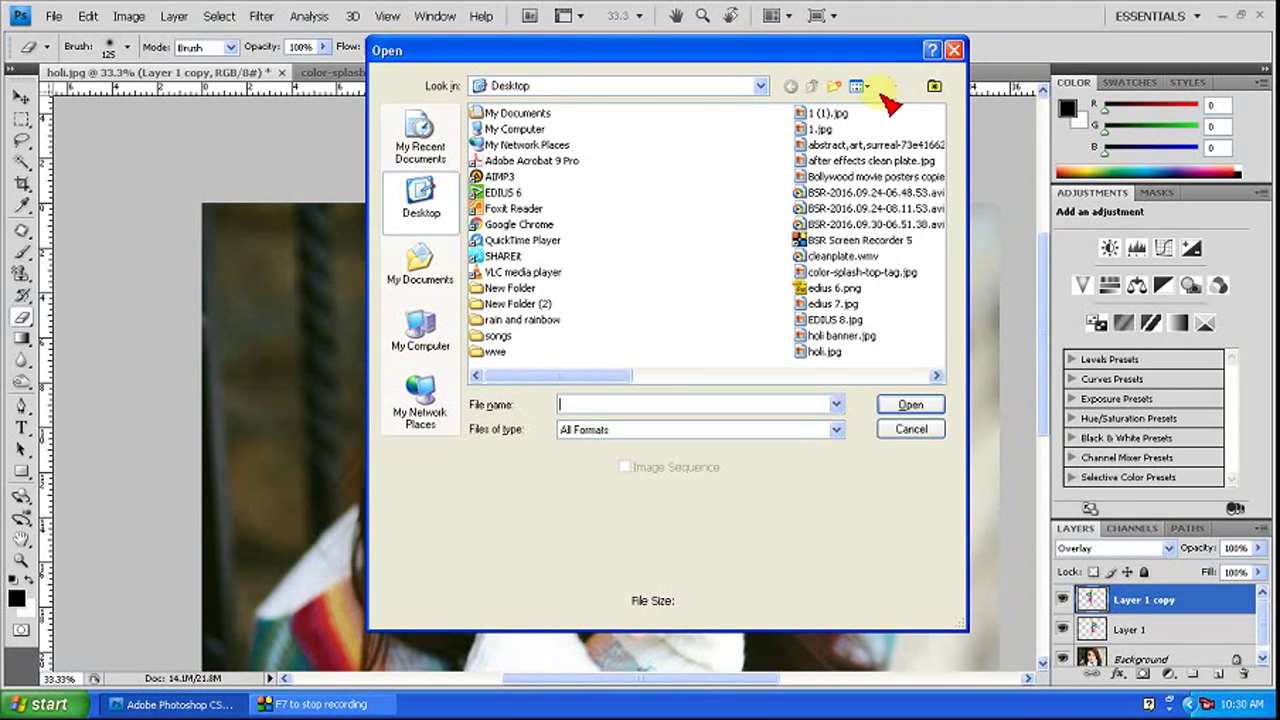
Open splash.jpg from the Desktop.
left_click(859, 86)
left_click(885, 95)
left_click_drag(933, 133, 945, 352)
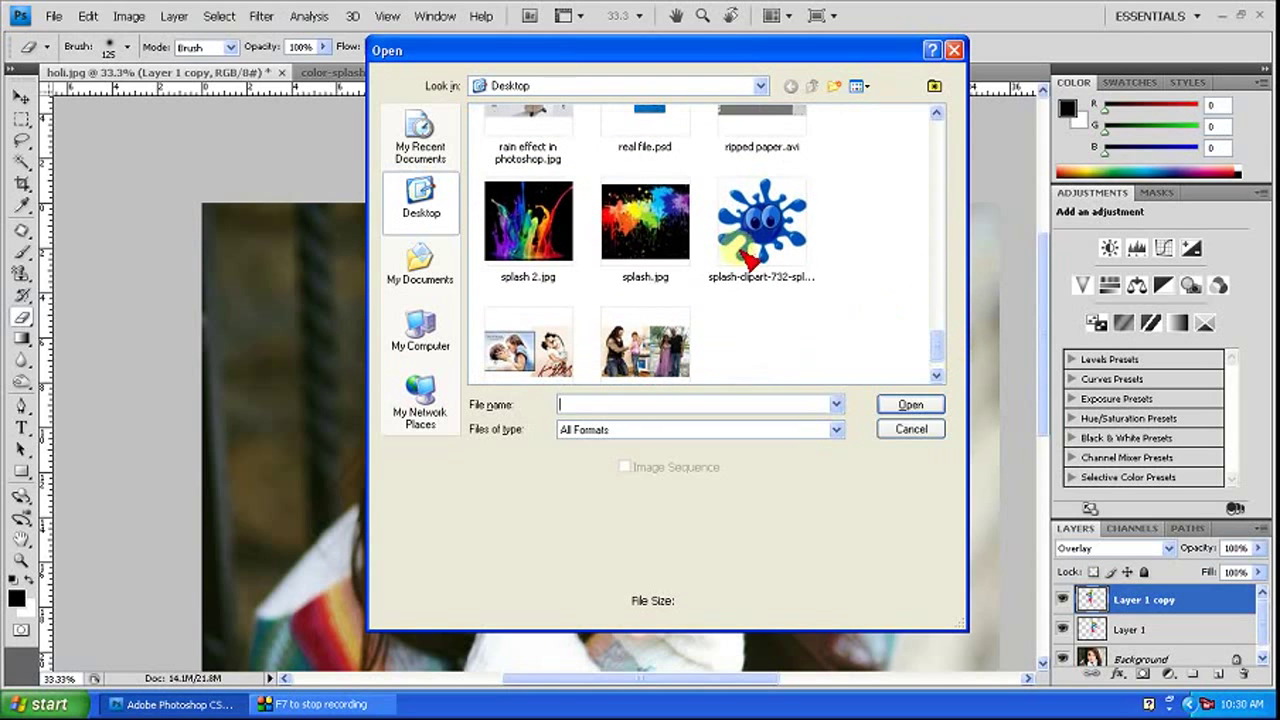
left_click(645, 230)
left_click(906, 404)
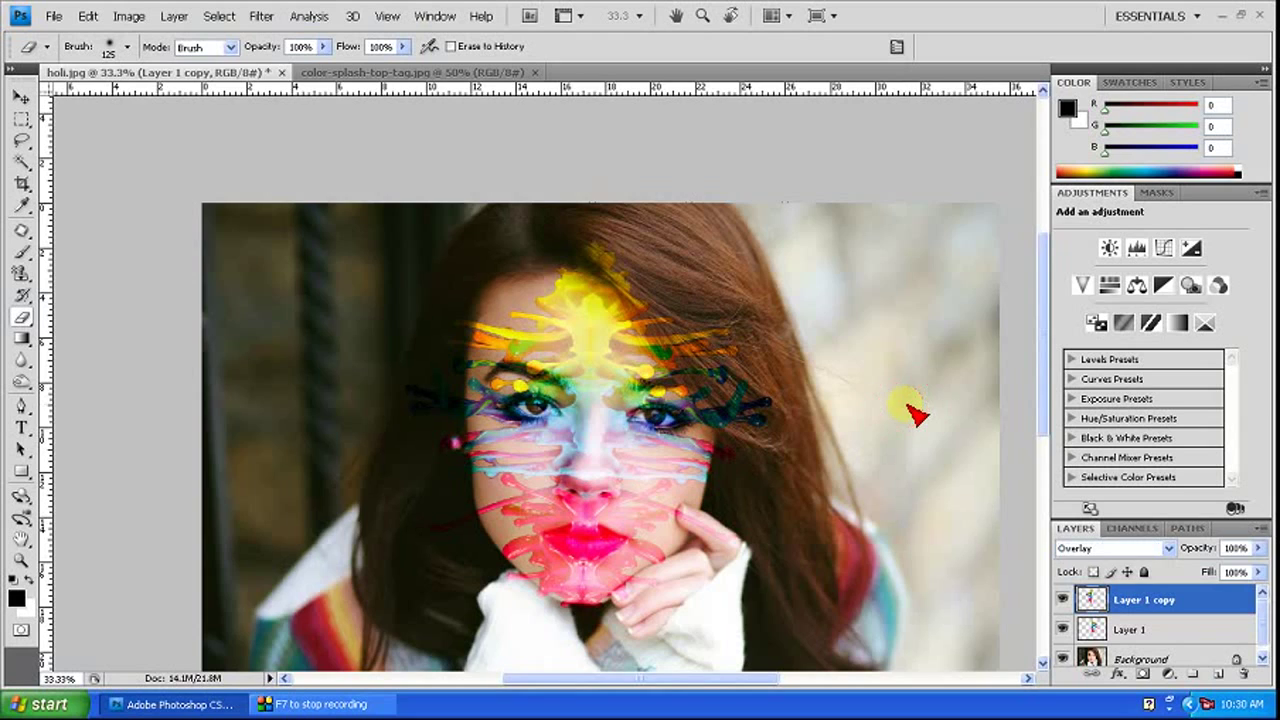
Paste the whole splash.jpg image into holi.jpg as Layer 2.
key("ctrl+a")
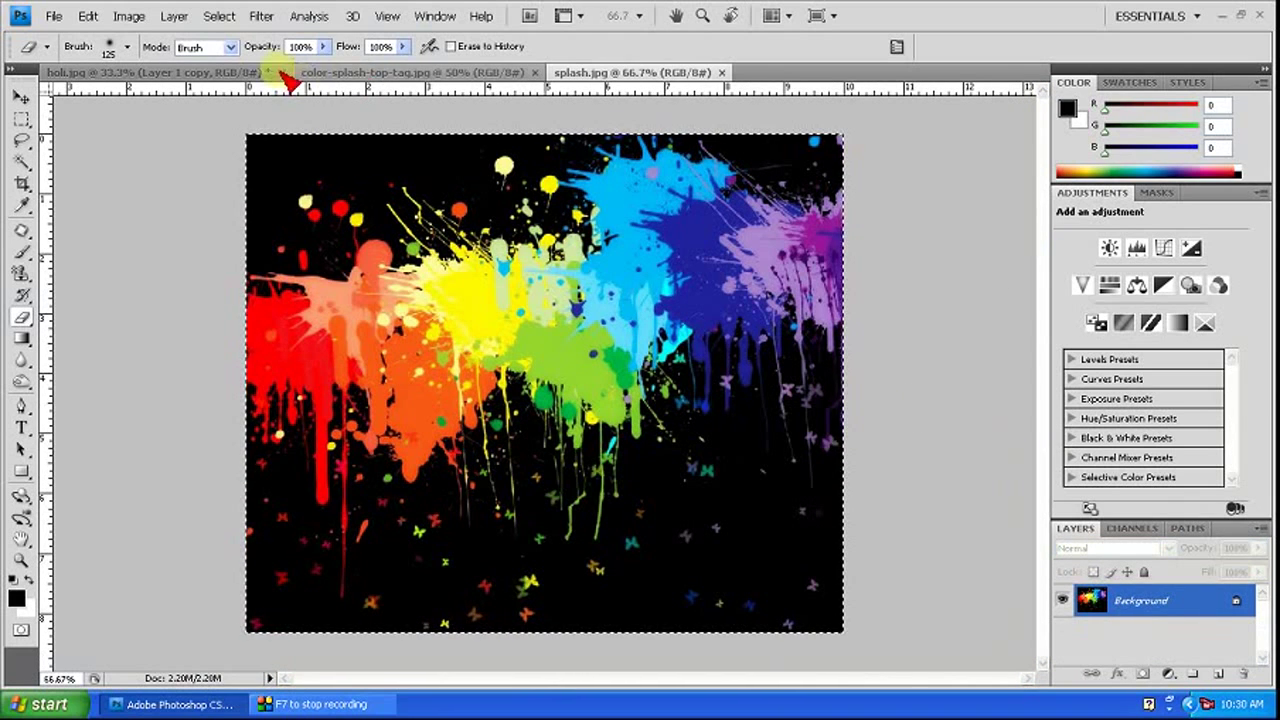
left_click(225, 72)
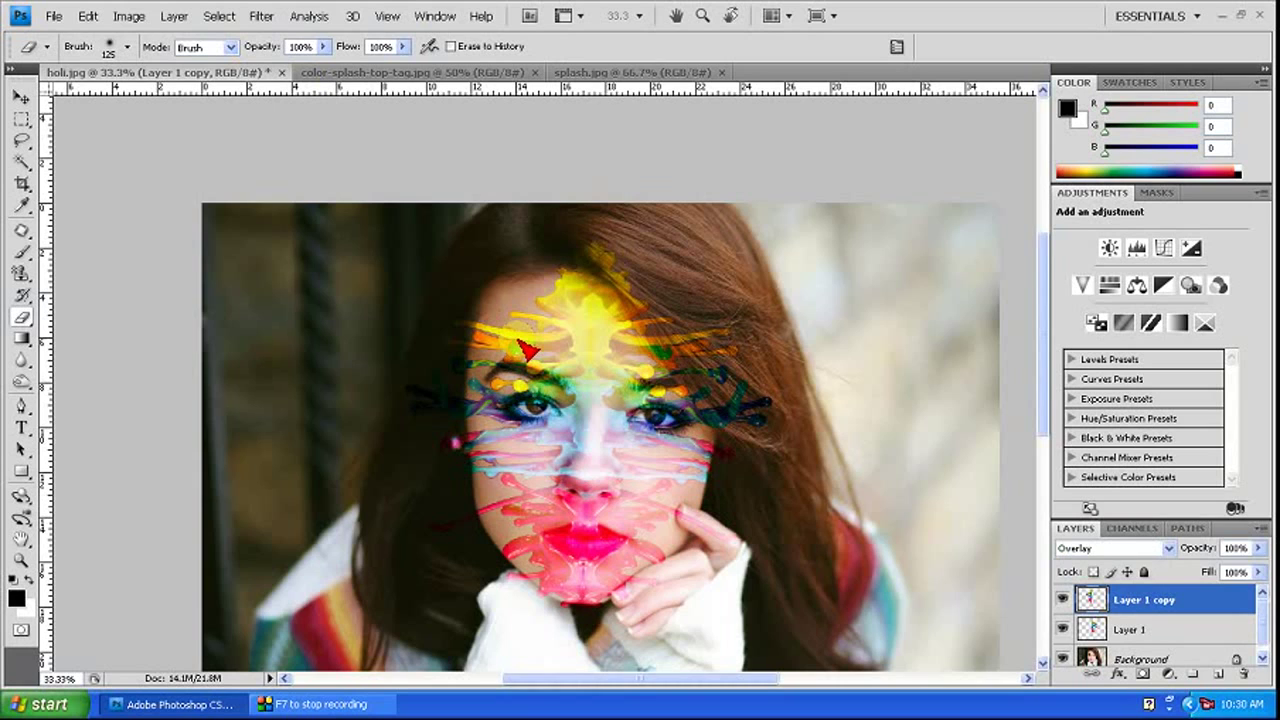
key("ctrl+v")
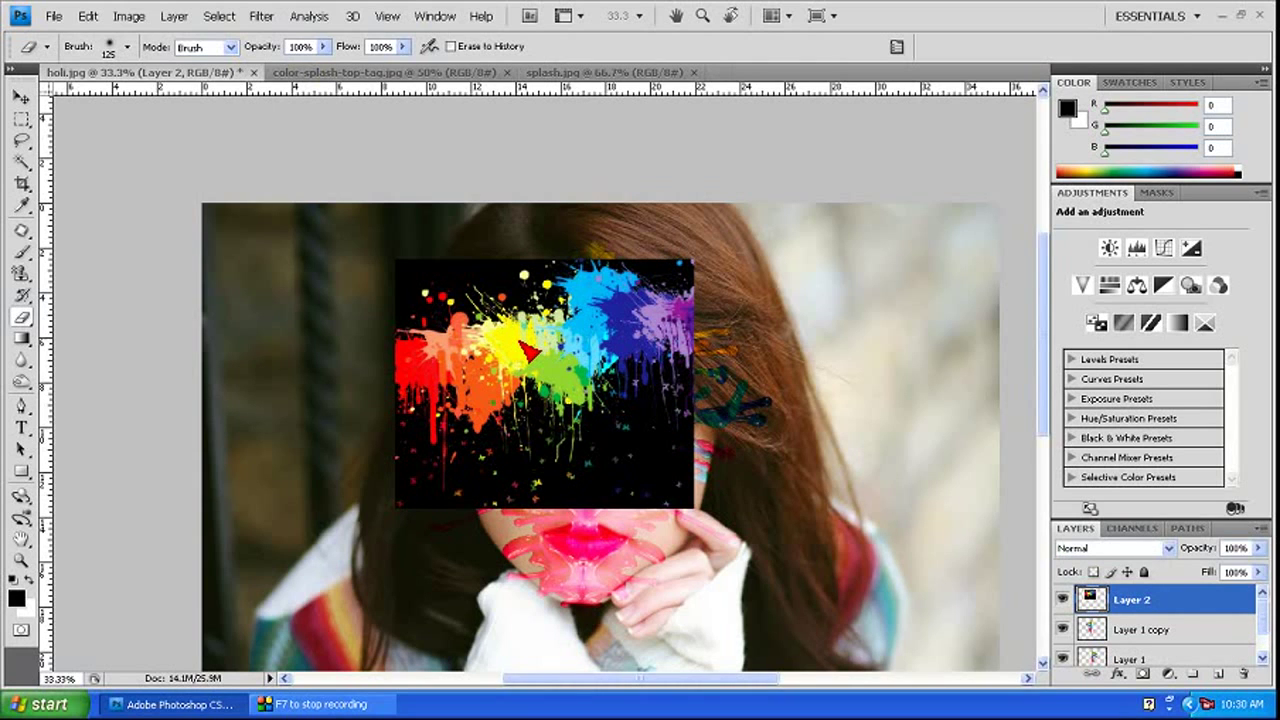
key("ctrl+minus")
key("ctrl+minus")
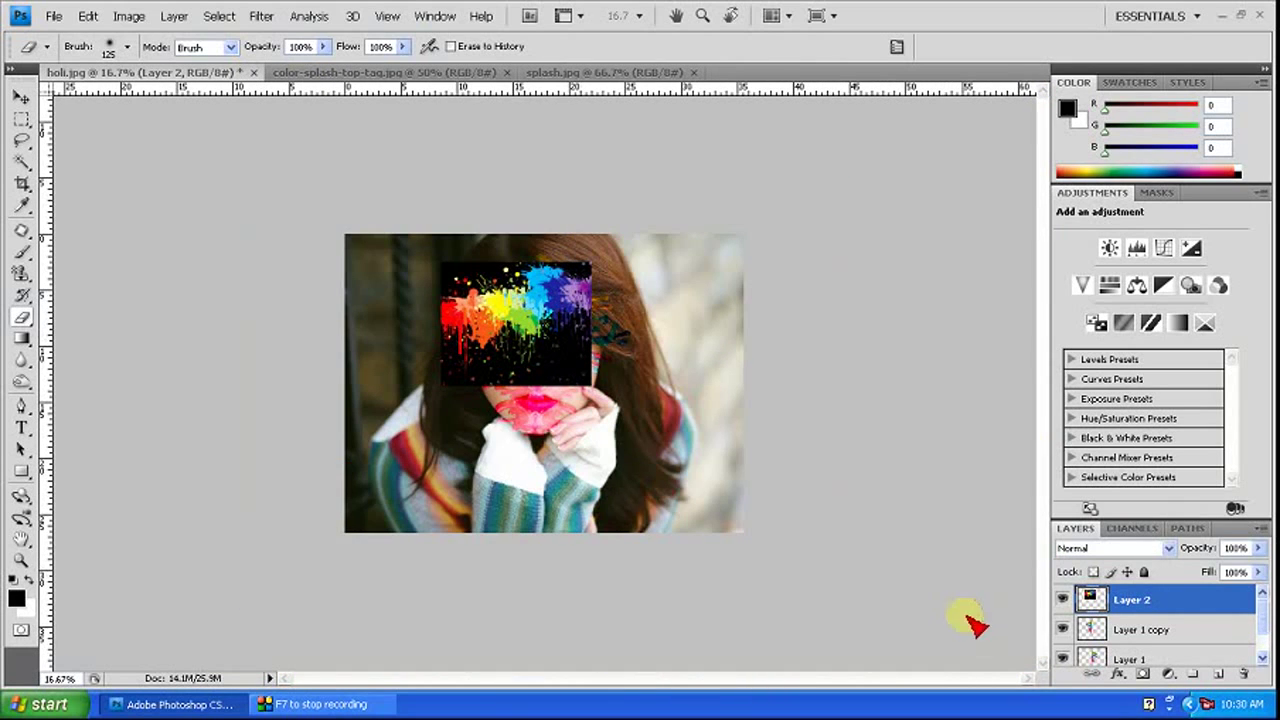
left_click(555, 360)
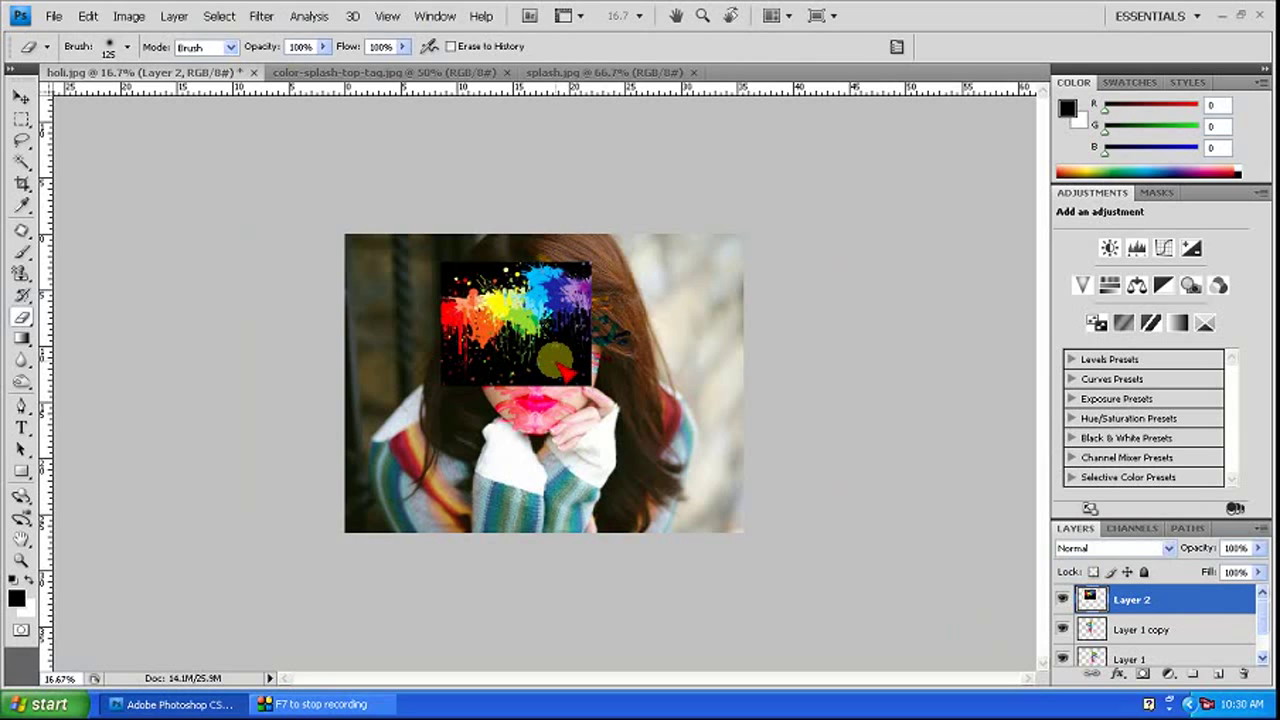
key("ctrl+t")
Enlarge the pasted splash layer to about 246% and move it down over the portrait.
left_click_drag(548, 348, 578, 386)
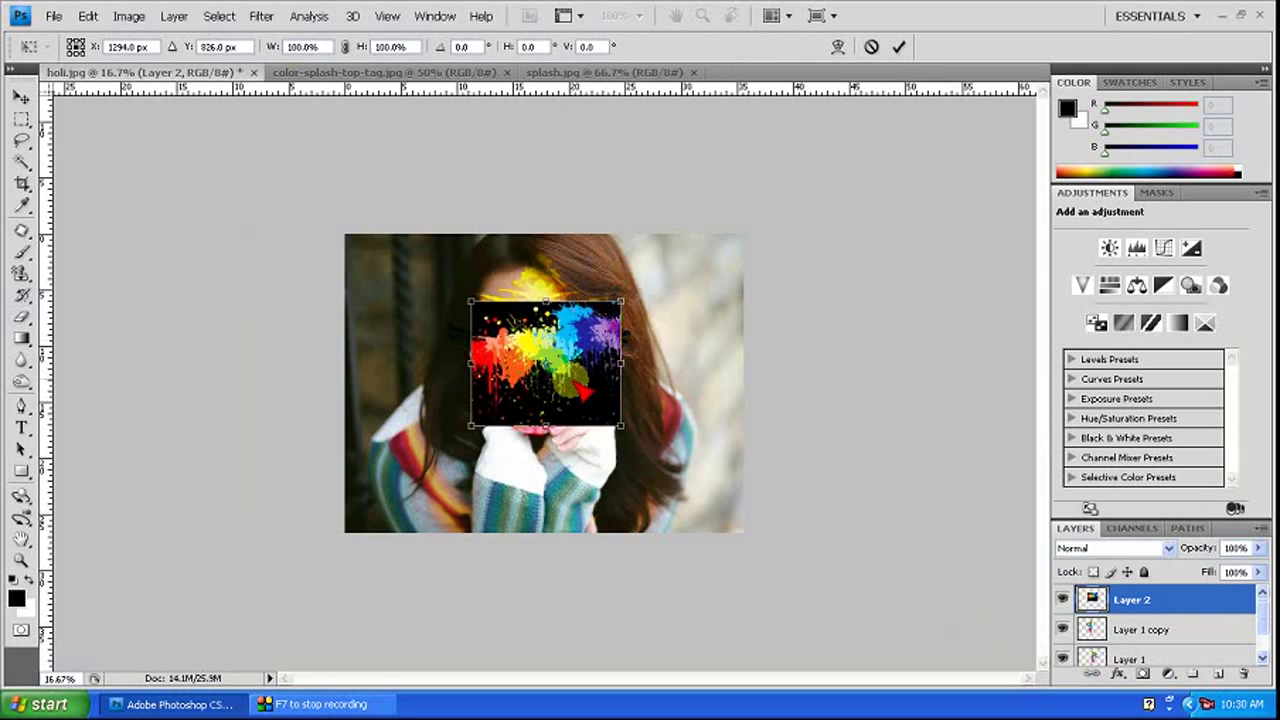
left_click_drag(620, 301, 805, 253)
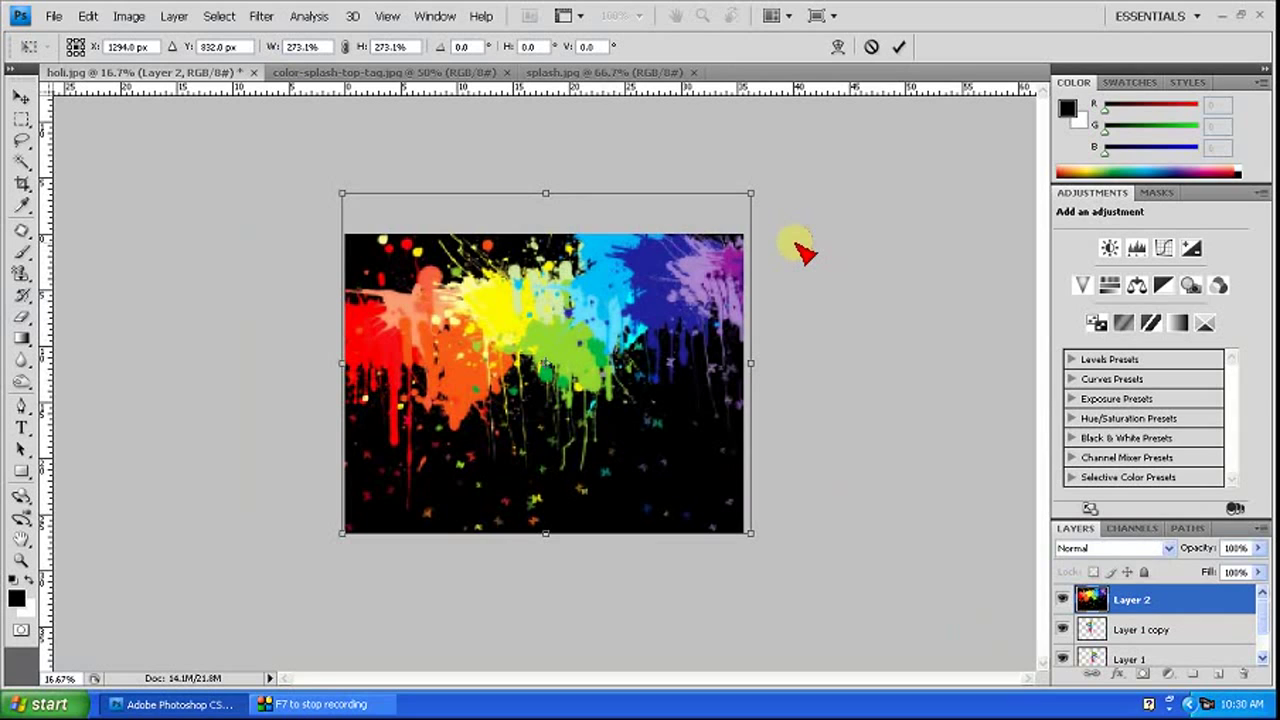
left_click_drag(700, 329, 700, 353)
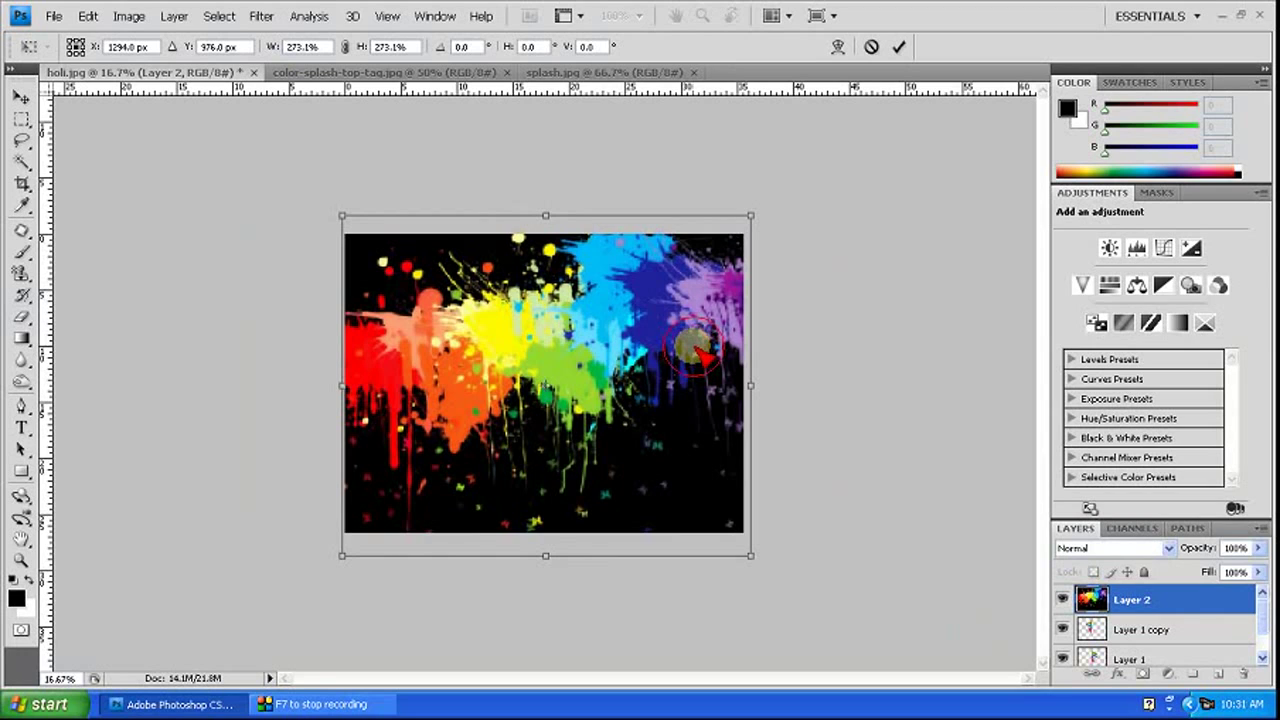
left_click_drag(700, 350, 700, 355)
Lower the splash layer to 65% opacity, fine-tune its position over the face, and commit.
left_click(1259, 548)
left_click_drag(1258, 569, 1234, 570)
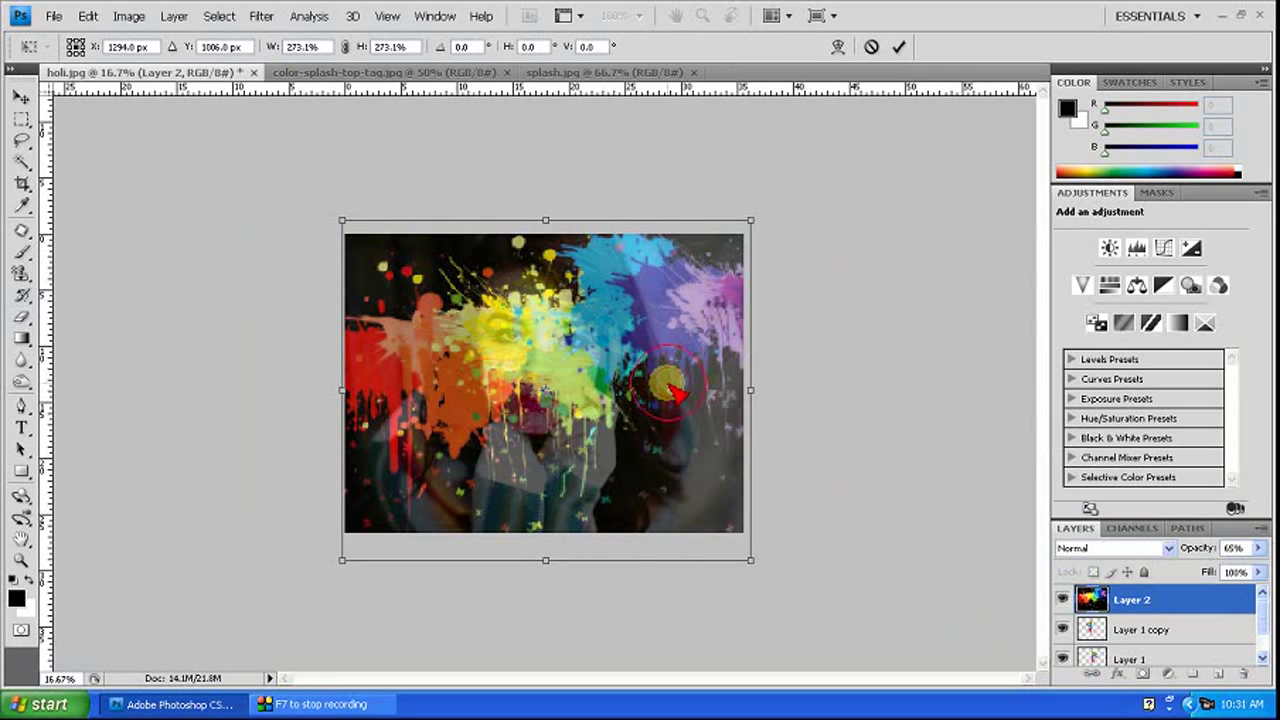
left_click_drag(677, 395, 681, 393)
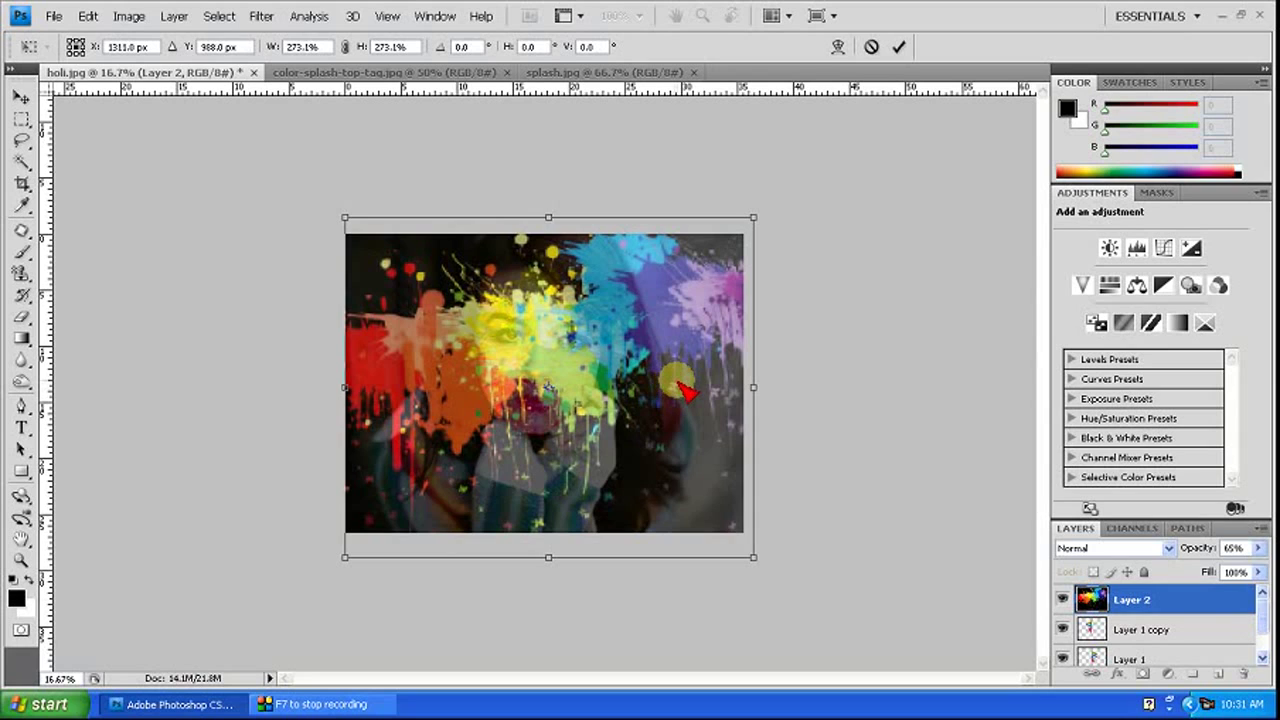
key("e")
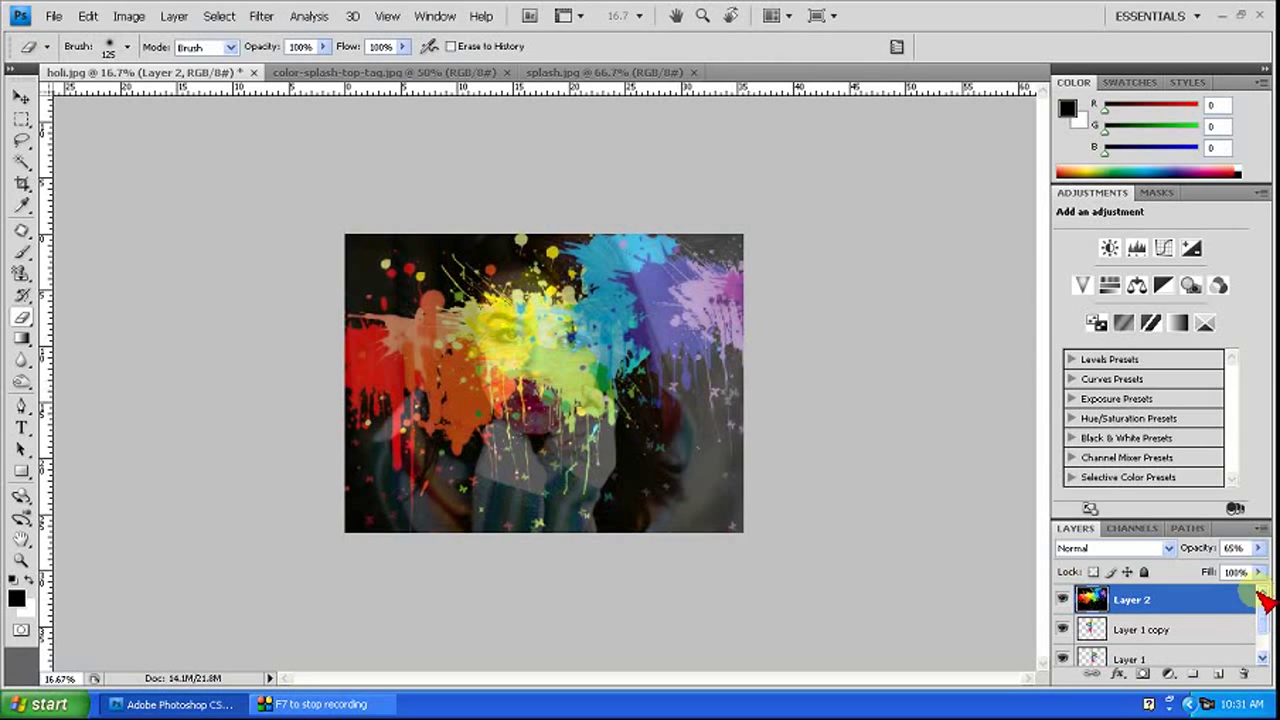
Return Layer 2 to 100% opacity and set its blend mode to Multiply.
left_click(1259, 548)
left_click_drag(1230, 570, 1260, 568)
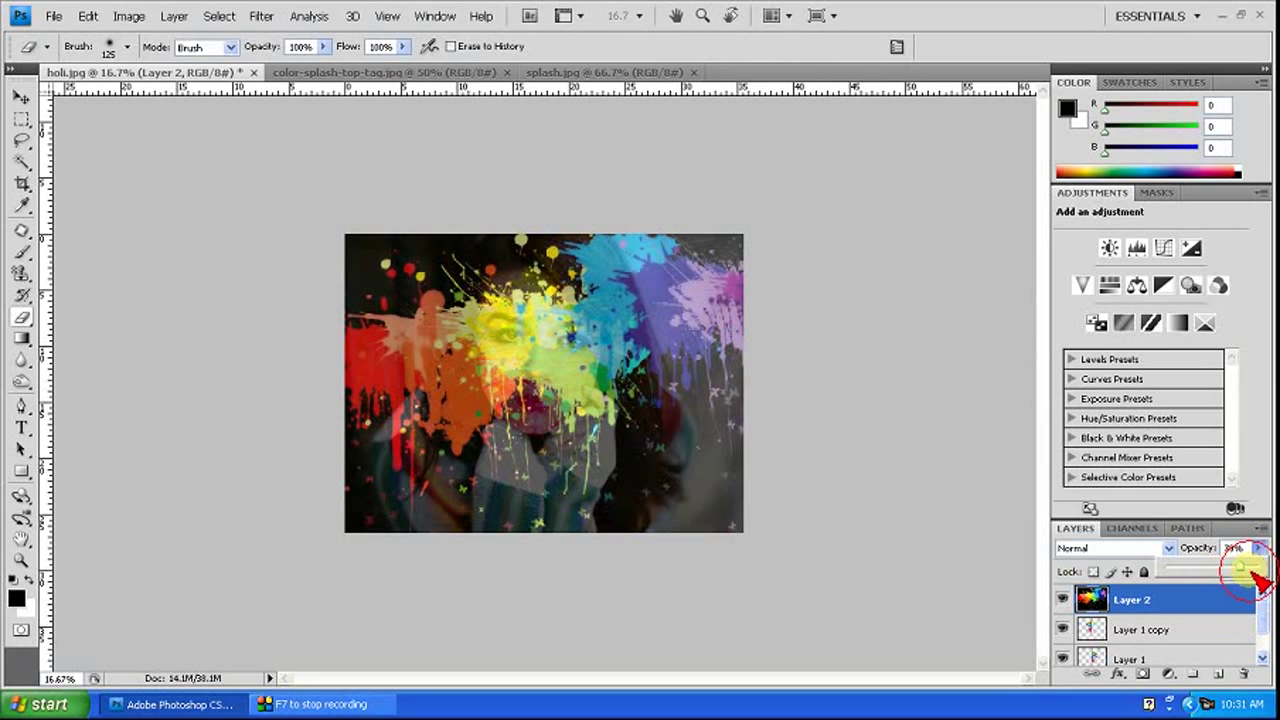
left_click(1143, 548)
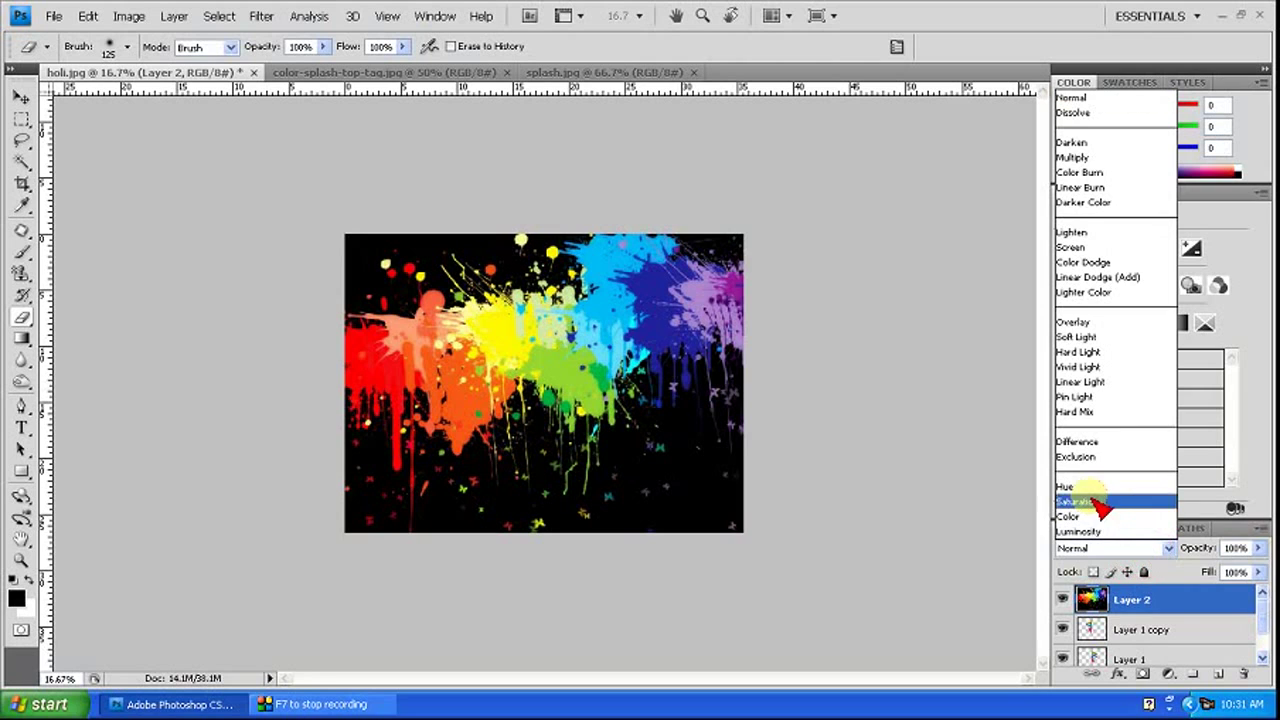
left_click(1070, 158)
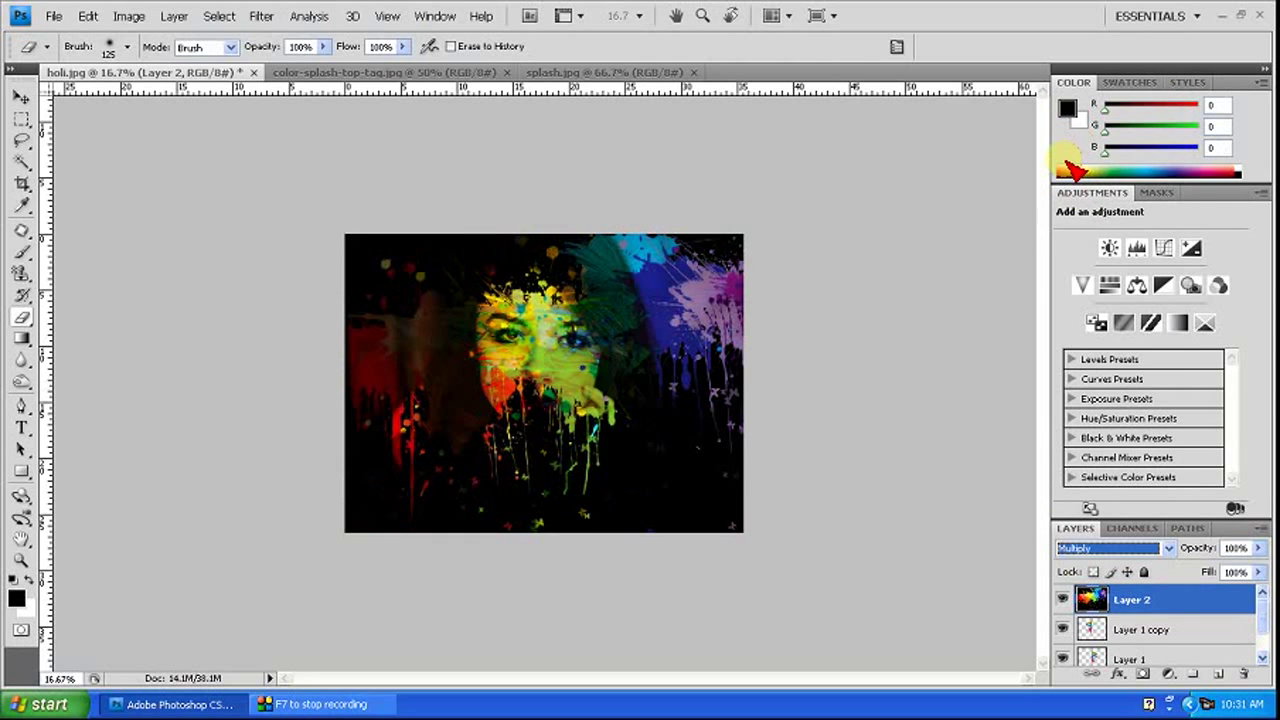
key("ctrl+plus")
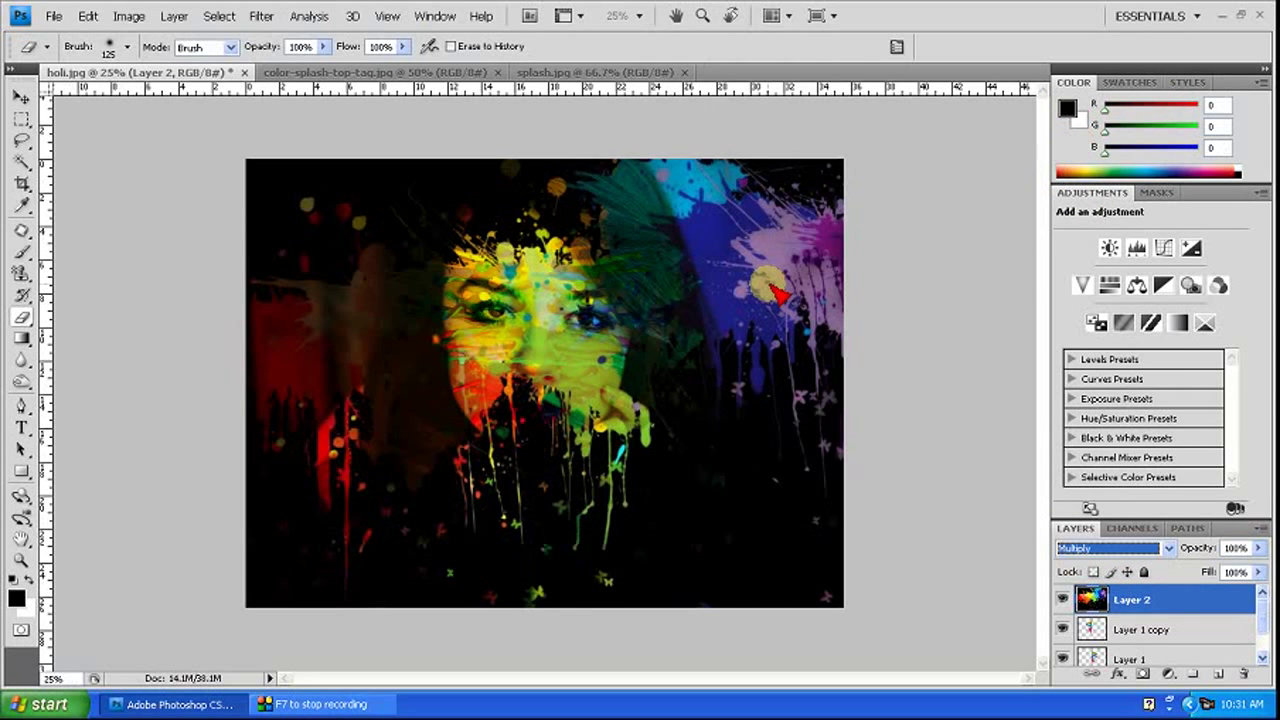
key("ctrl+plus")
key("ctrl+plus")
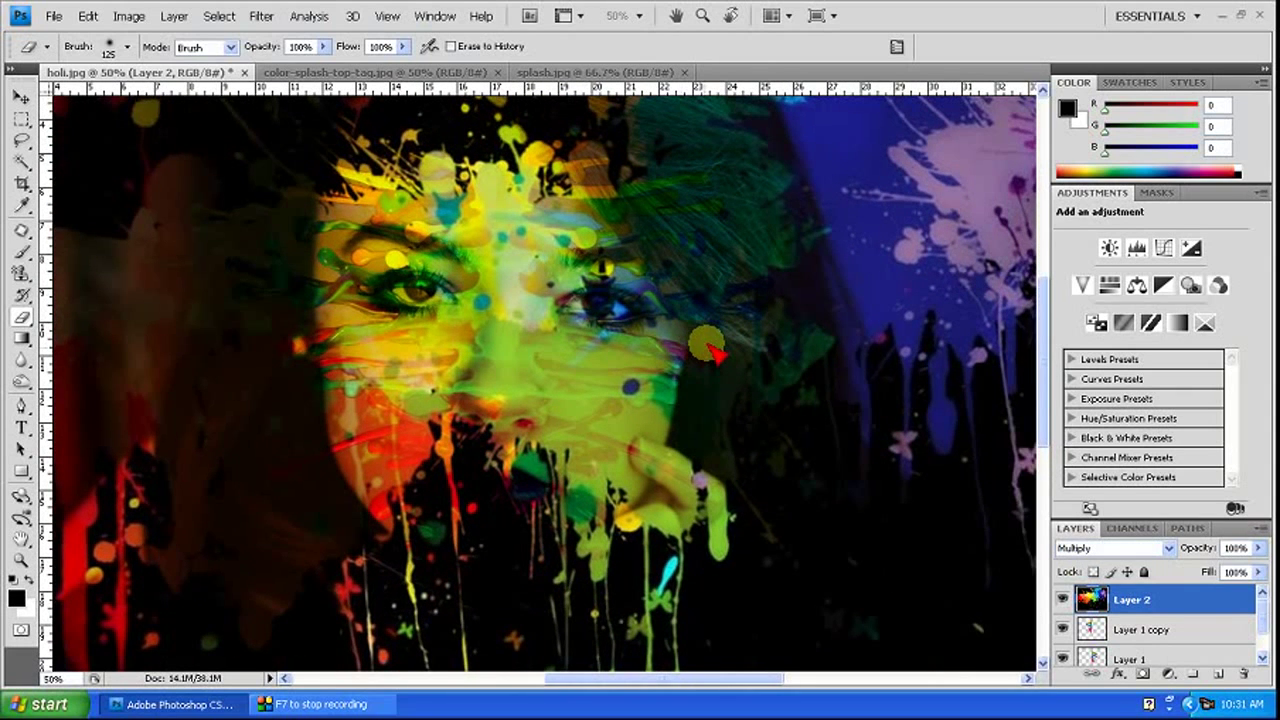
Hide Layer 2 and lower Layer 1 copy to 31% and Layer 1 to about 30% opacity.
left_click(1135, 629)
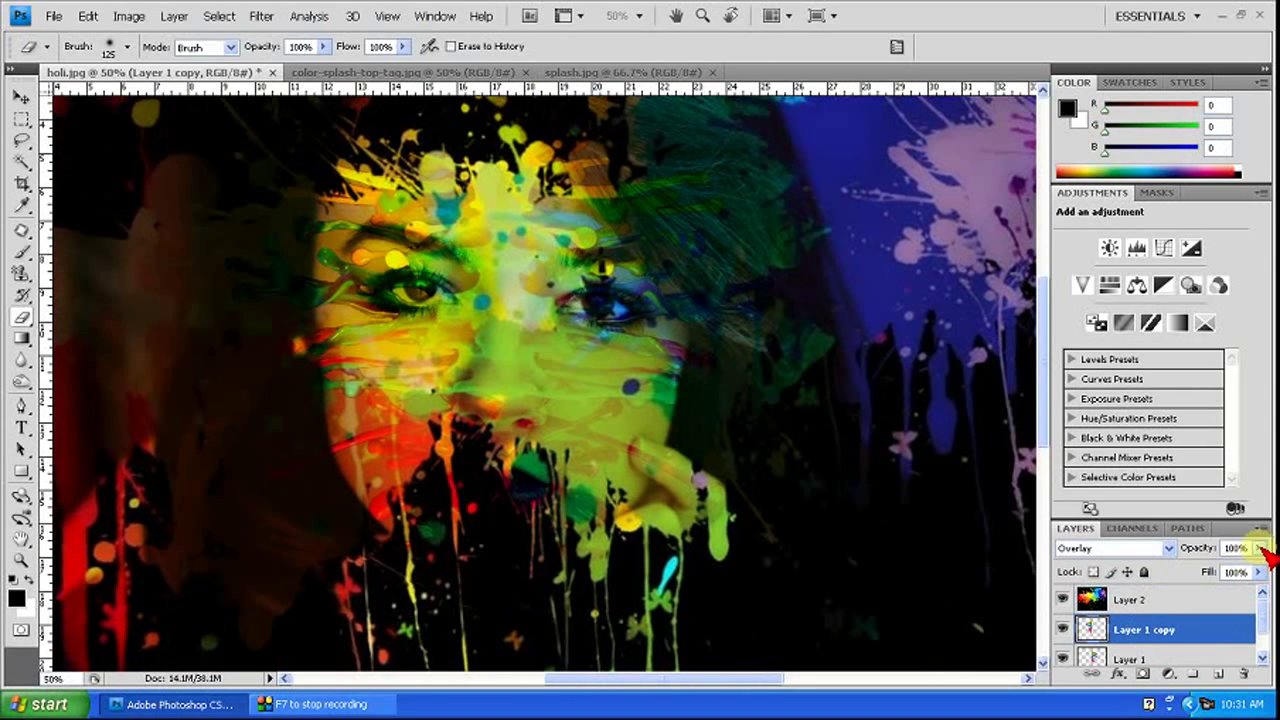
left_click(1062, 599)
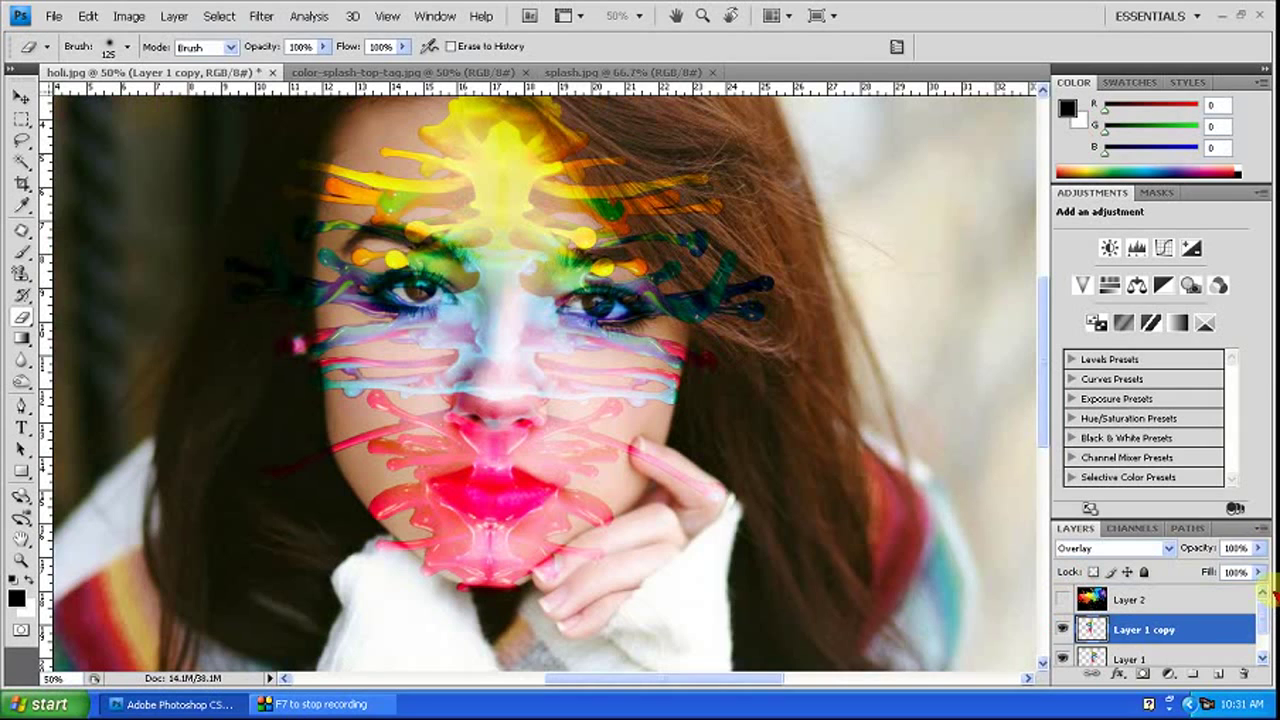
mouse_move(1258, 548)
left_mouse_down()
mouse_move(1250, 578)
mouse_move(1208, 582)
left_mouse_up()
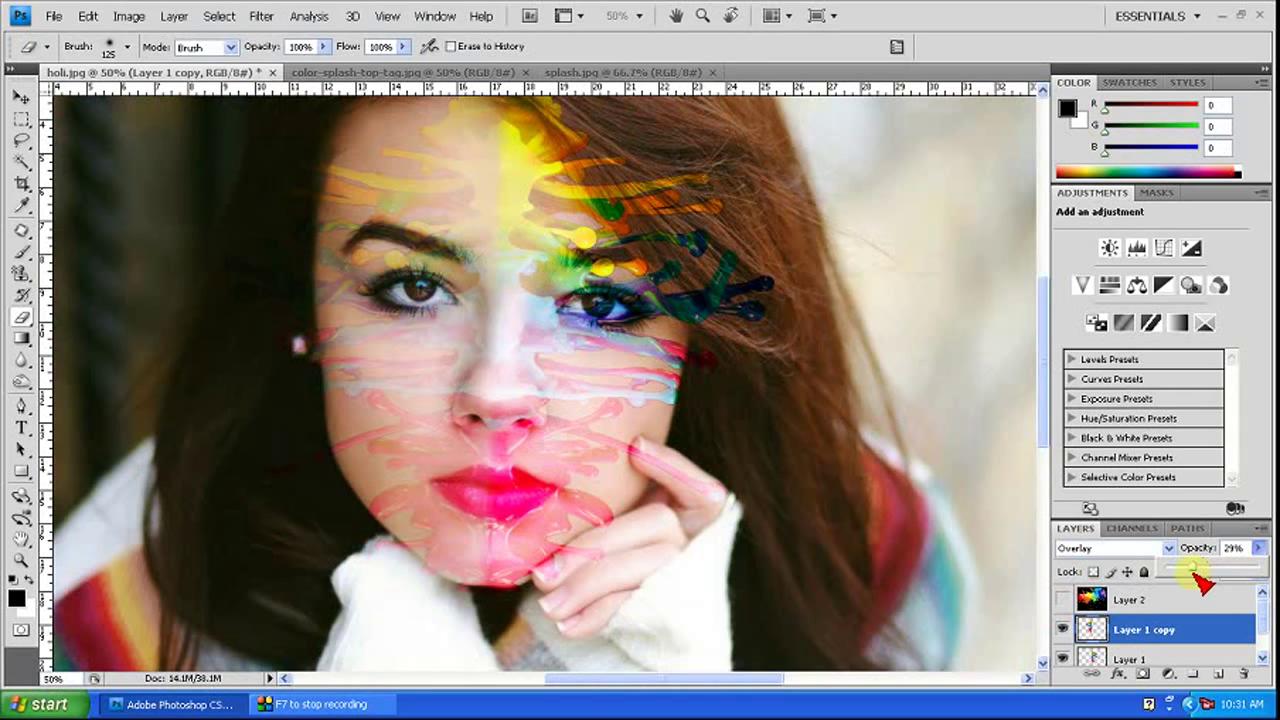
left_click(1170, 660)
mouse_move(1258, 548)
left_mouse_down()
mouse_move(1262, 575)
mouse_move(1219, 579)
left_mouse_up()
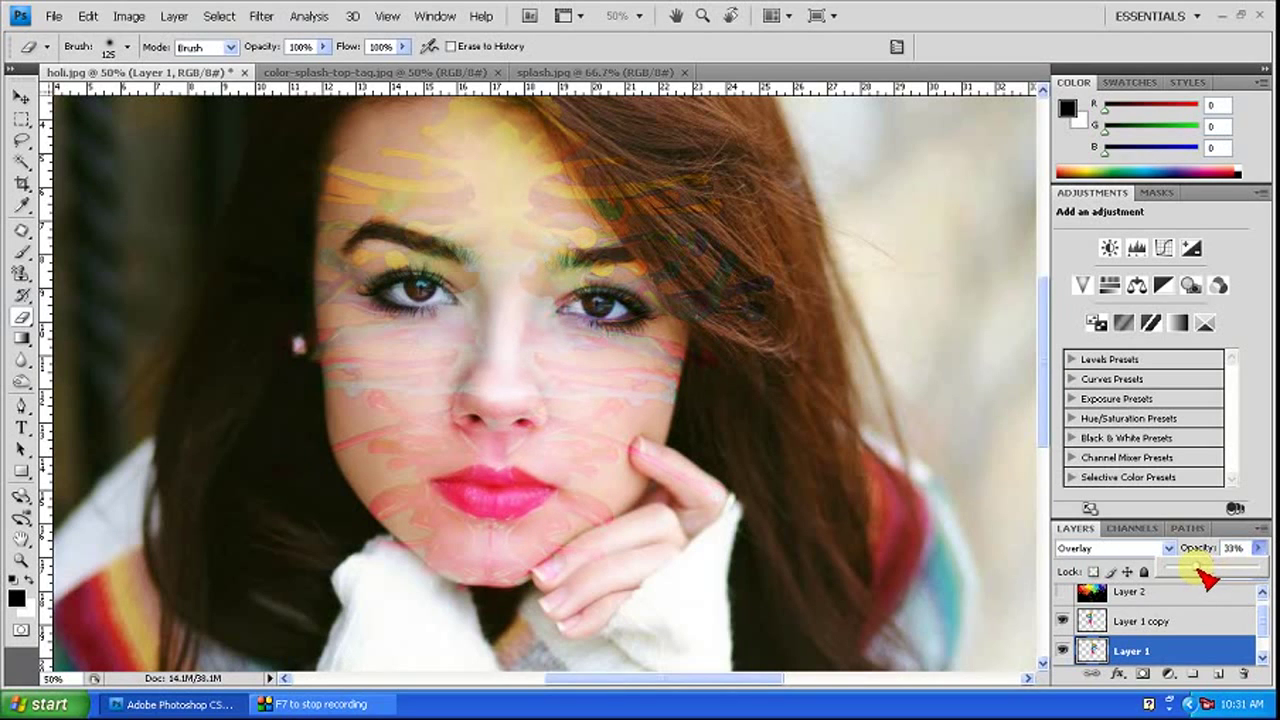
left_click(1163, 626)
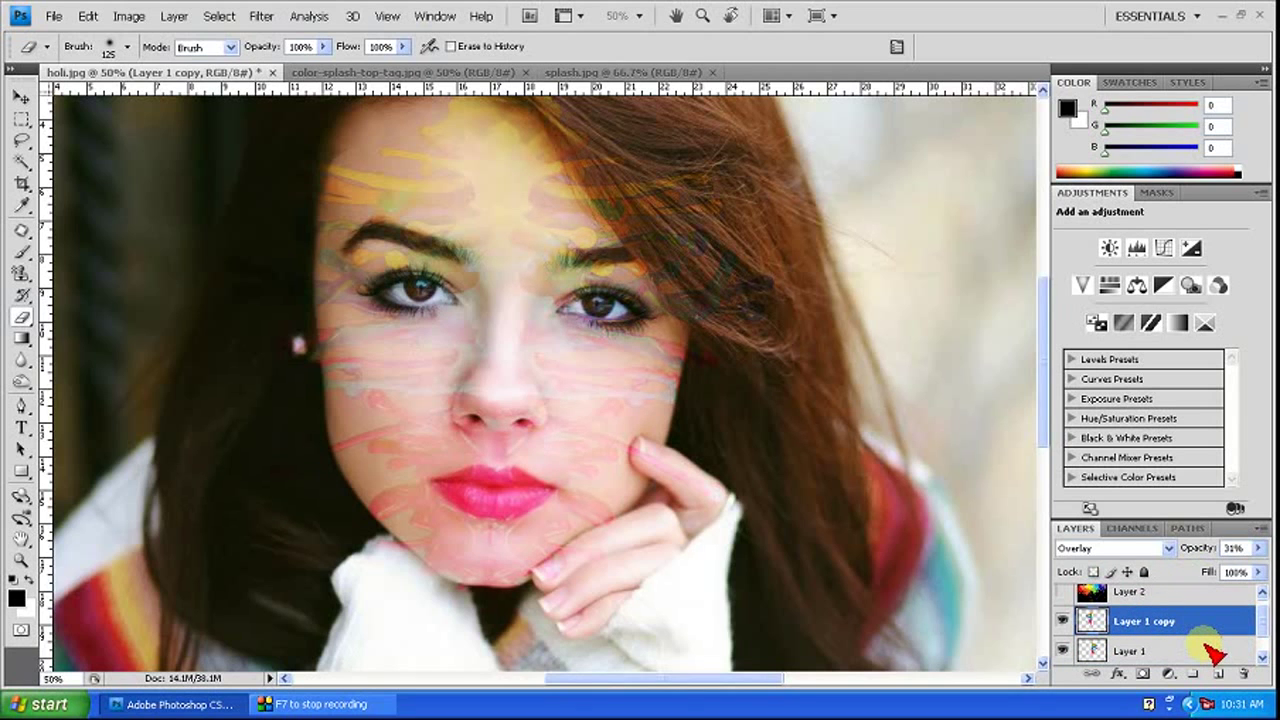
Zoom to 100% on the eyes and erase Layer 1 copy's face paint from the left eye with a smaller brush.
key("ctrl+plus")
key("ctrl+plus")
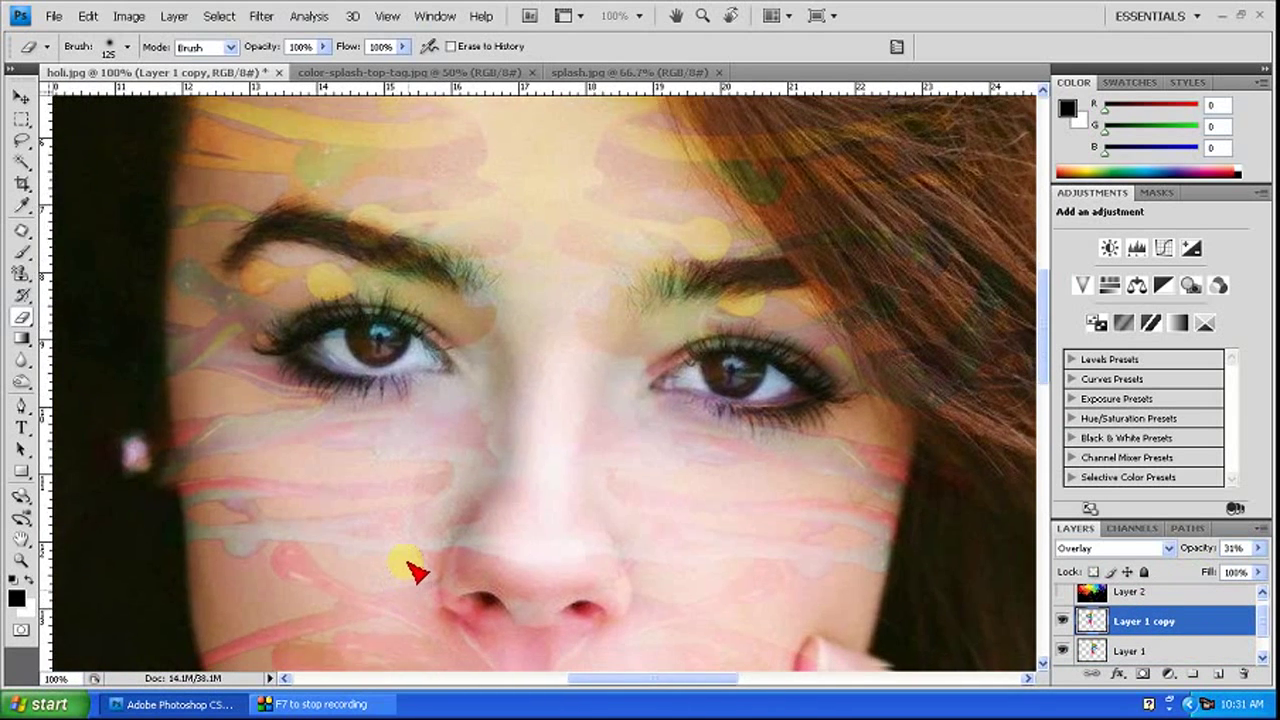
left_click_drag(365, 465, 430, 600)
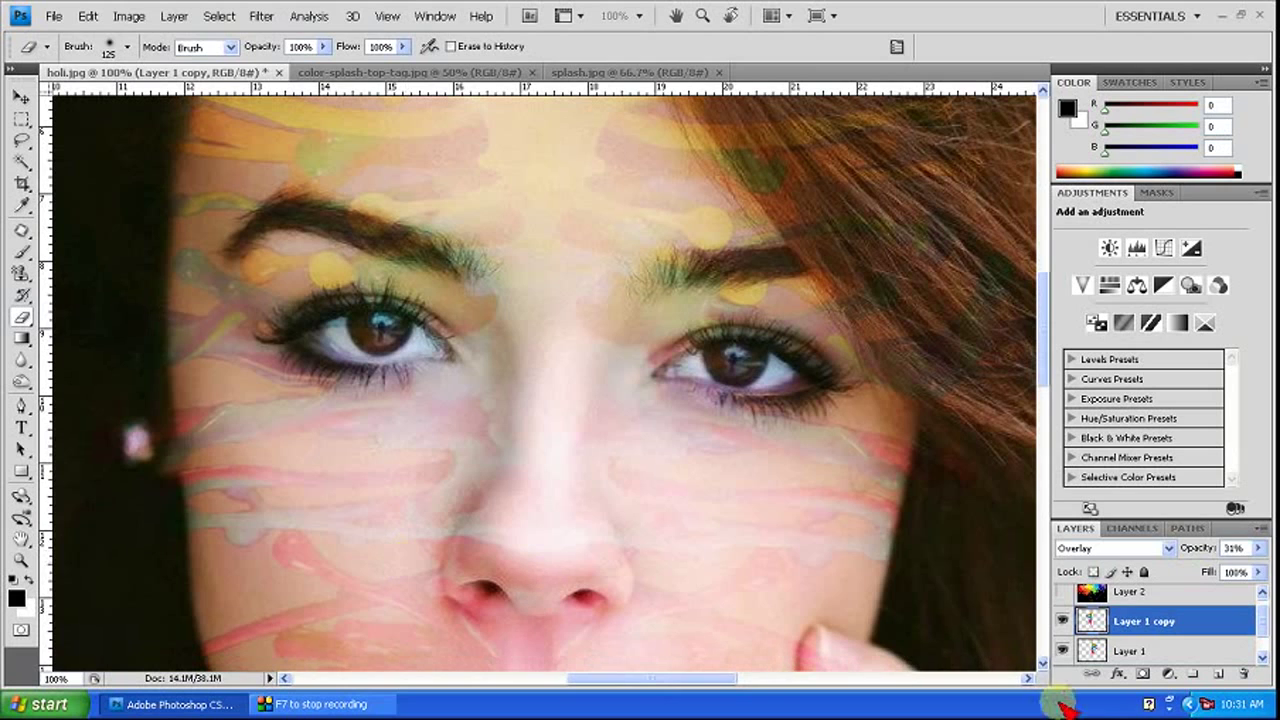
left_click(1062, 621)
left_click(1062, 621)
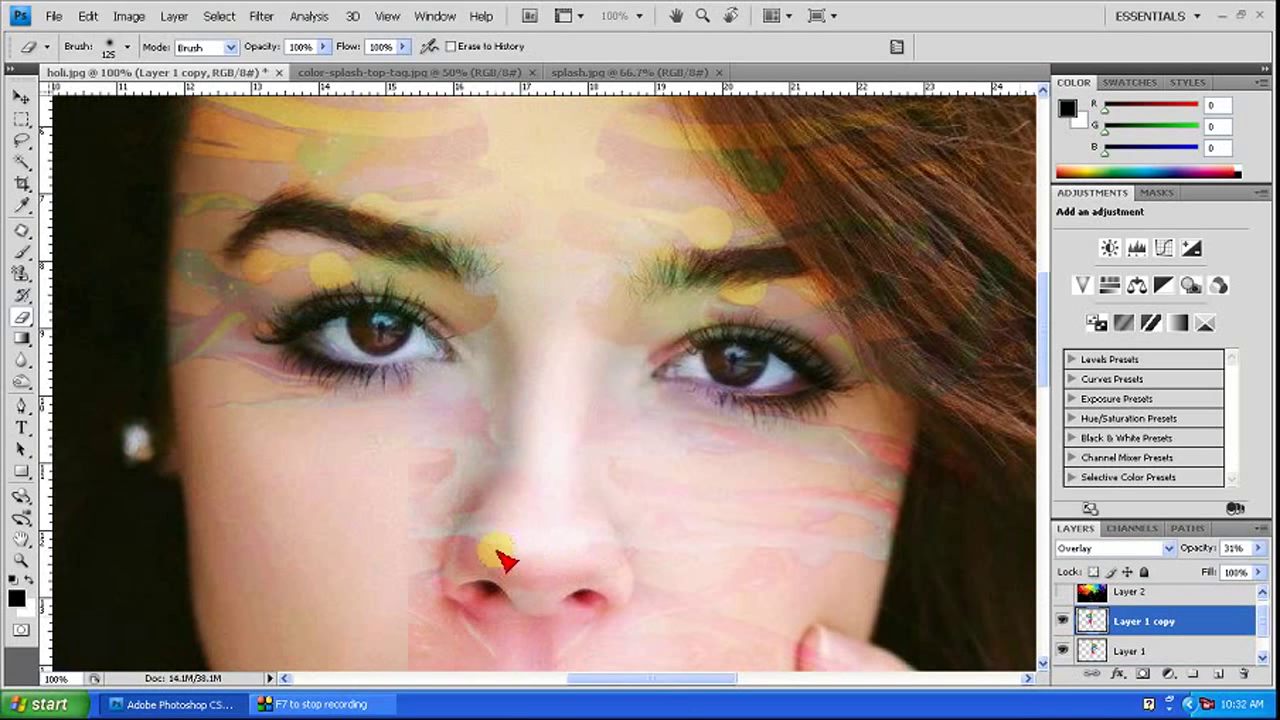
key("bracketleft")
key("bracketleft")
key("bracketleft")
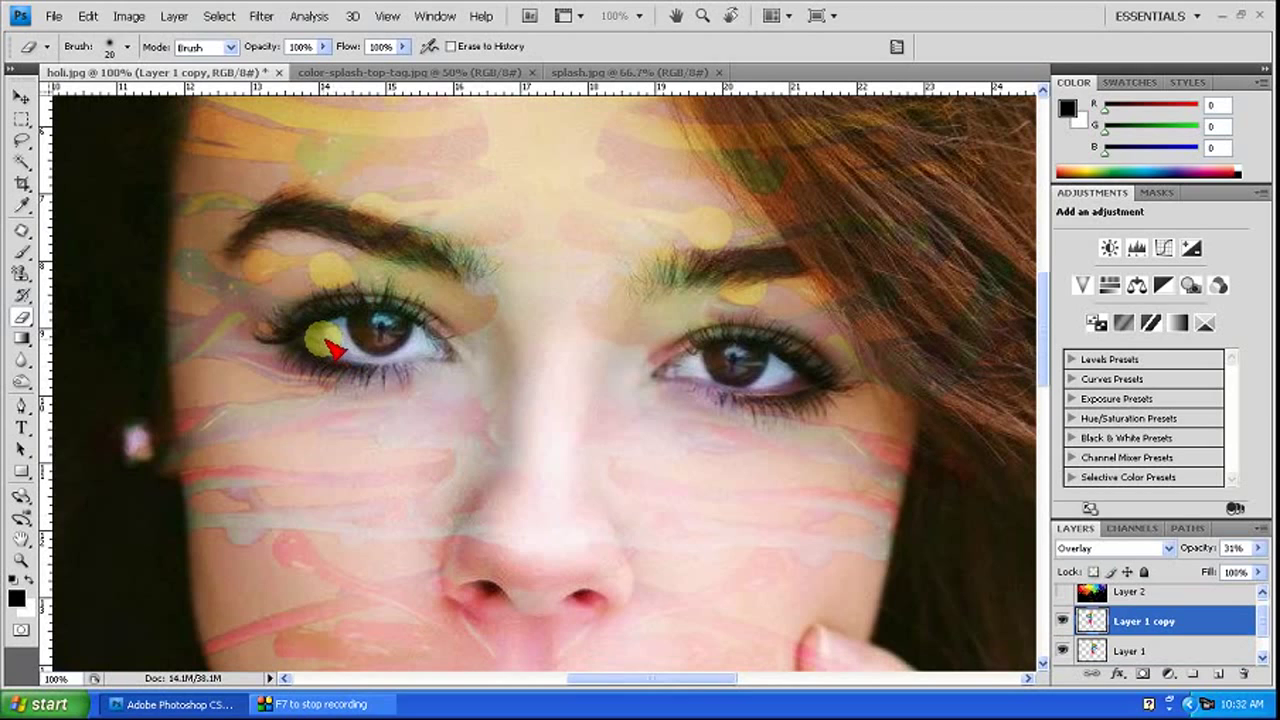
left_click_drag(327, 340, 345, 327)
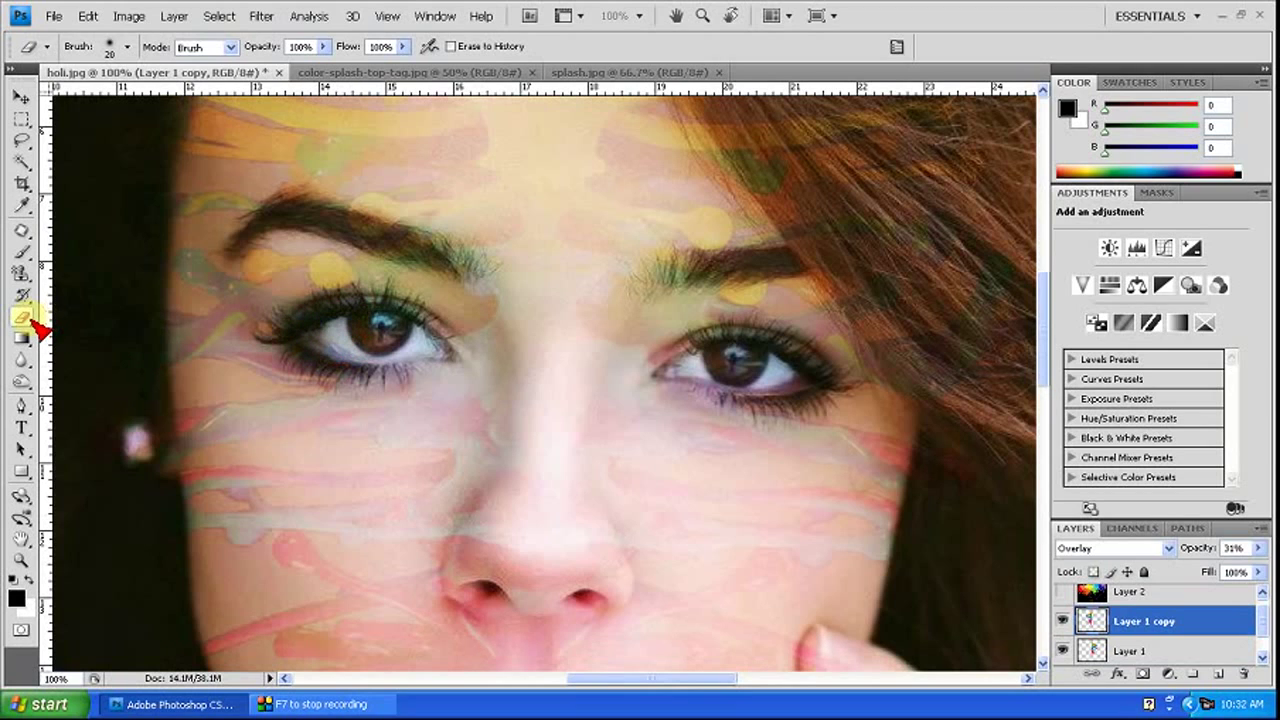
left_click_drag(312, 330, 440, 352)
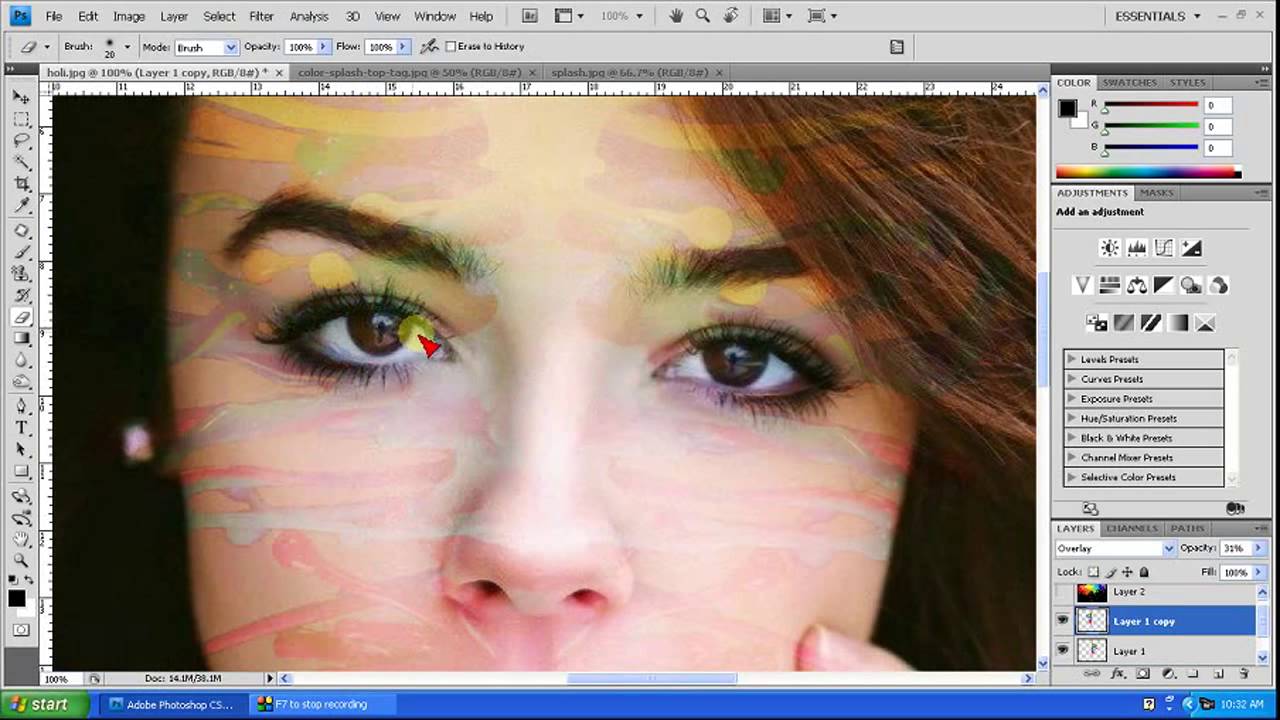
mouse_move(424, 352)
left_mouse_down()
mouse_move(344, 352)
mouse_move(392, 338)
mouse_move(440, 355)
mouse_move(336, 340)
left_mouse_up()
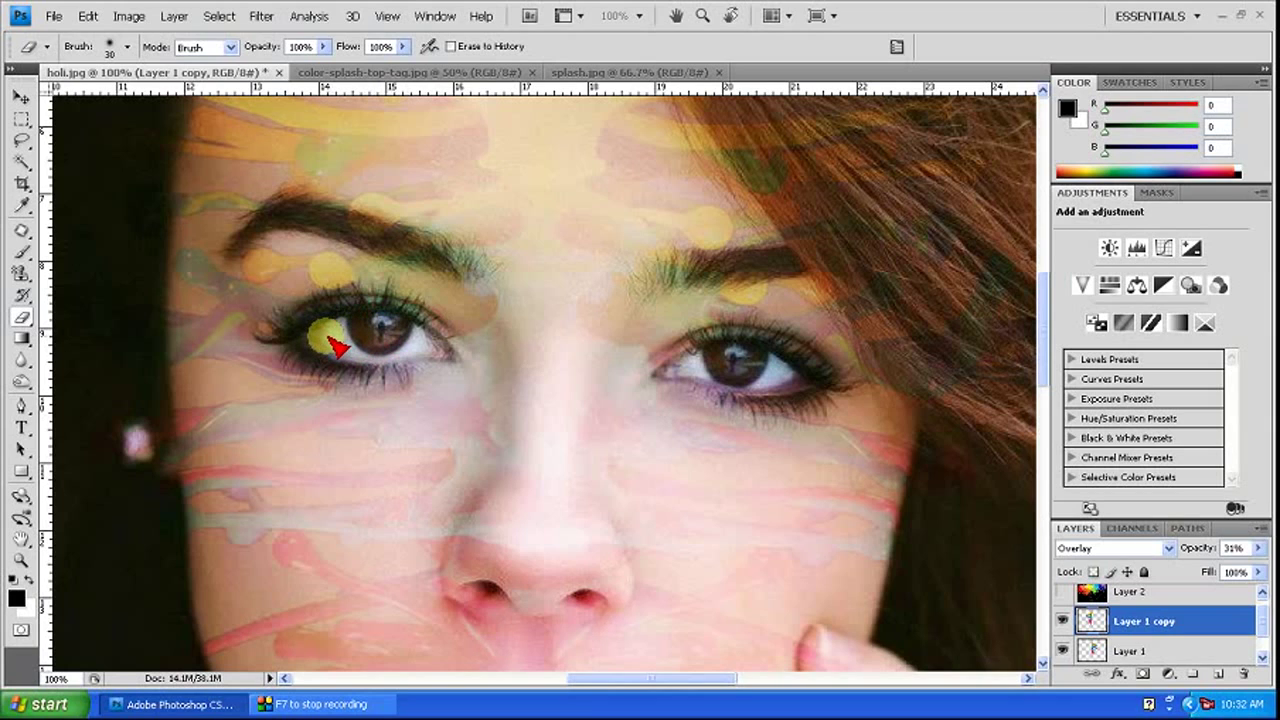
Erase Layer 1's face paint from the right eye.
left_click(1105, 650)
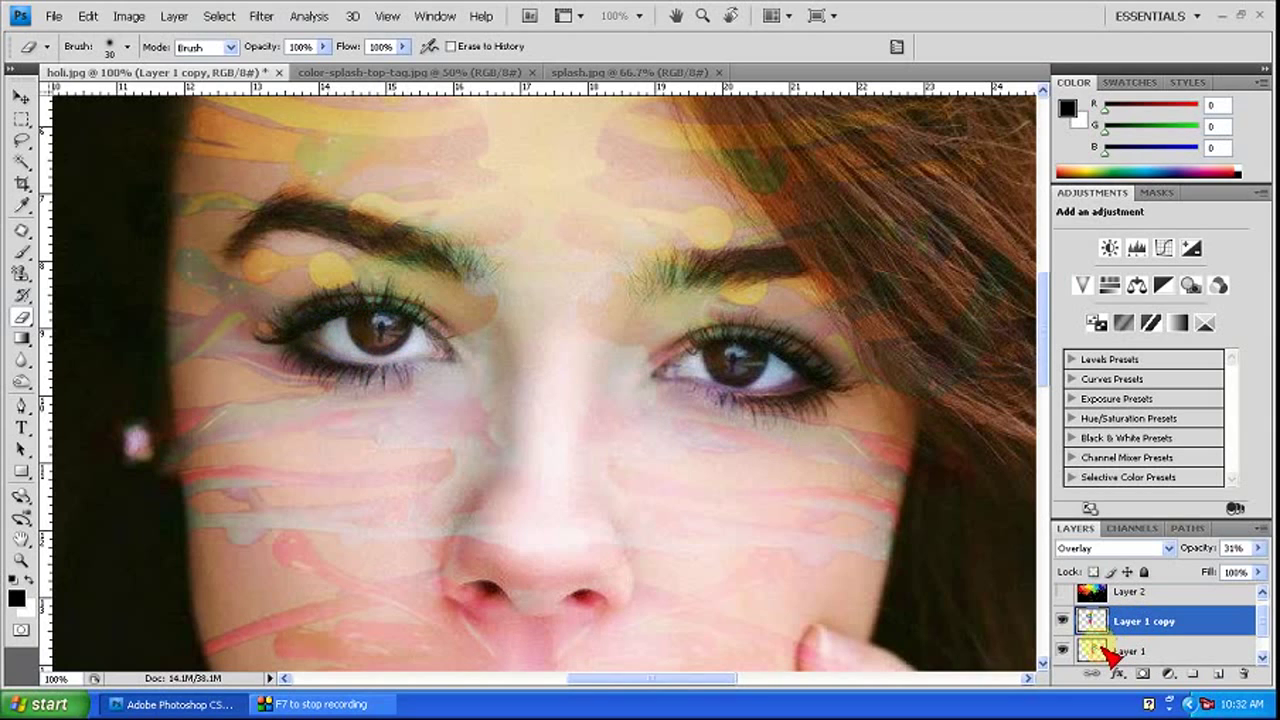
mouse_move(776, 418)
left_mouse_down()
mouse_move(757, 382)
mouse_move(771, 366)
mouse_move(694, 371)
mouse_move(748, 360)
mouse_move(780, 380)
mouse_move(684, 386)
mouse_move(697, 363)
mouse_move(749, 366)
mouse_move(748, 352)
mouse_move(778, 375)
left_mouse_up()
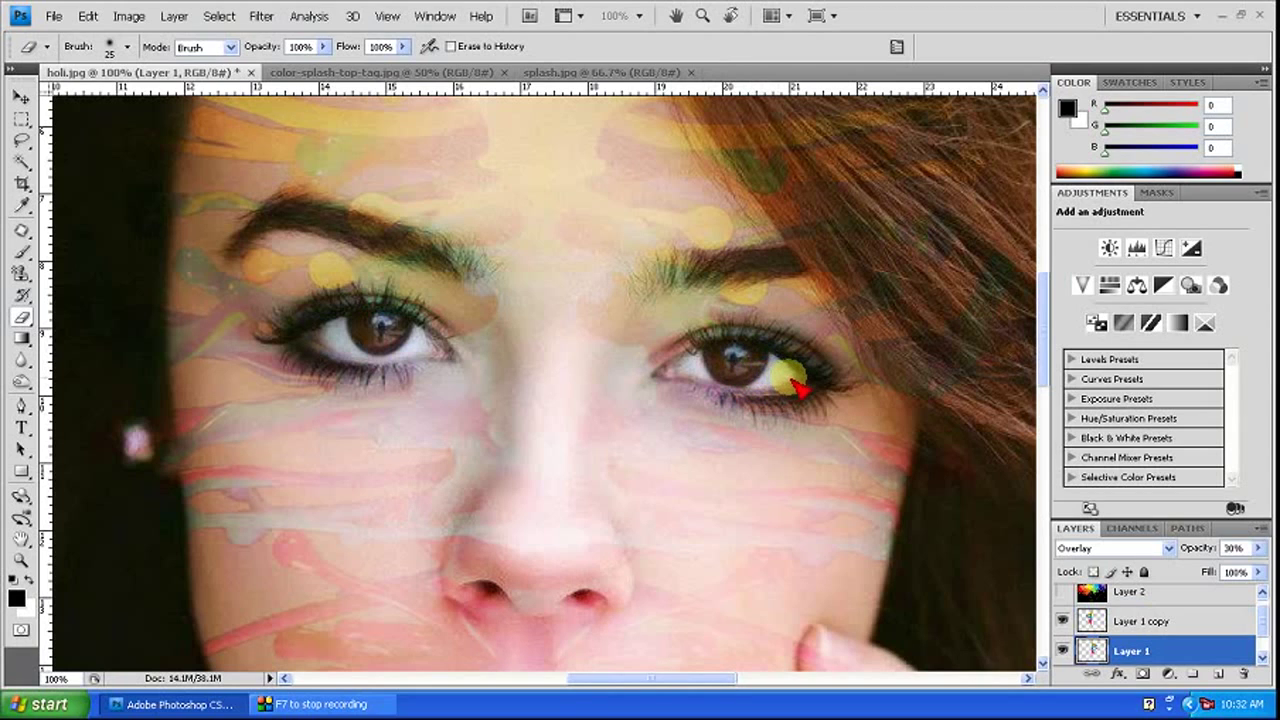
left_click_drag(800, 384, 775, 379)
left_click_drag(800, 384, 767, 376)
key("bracketright")
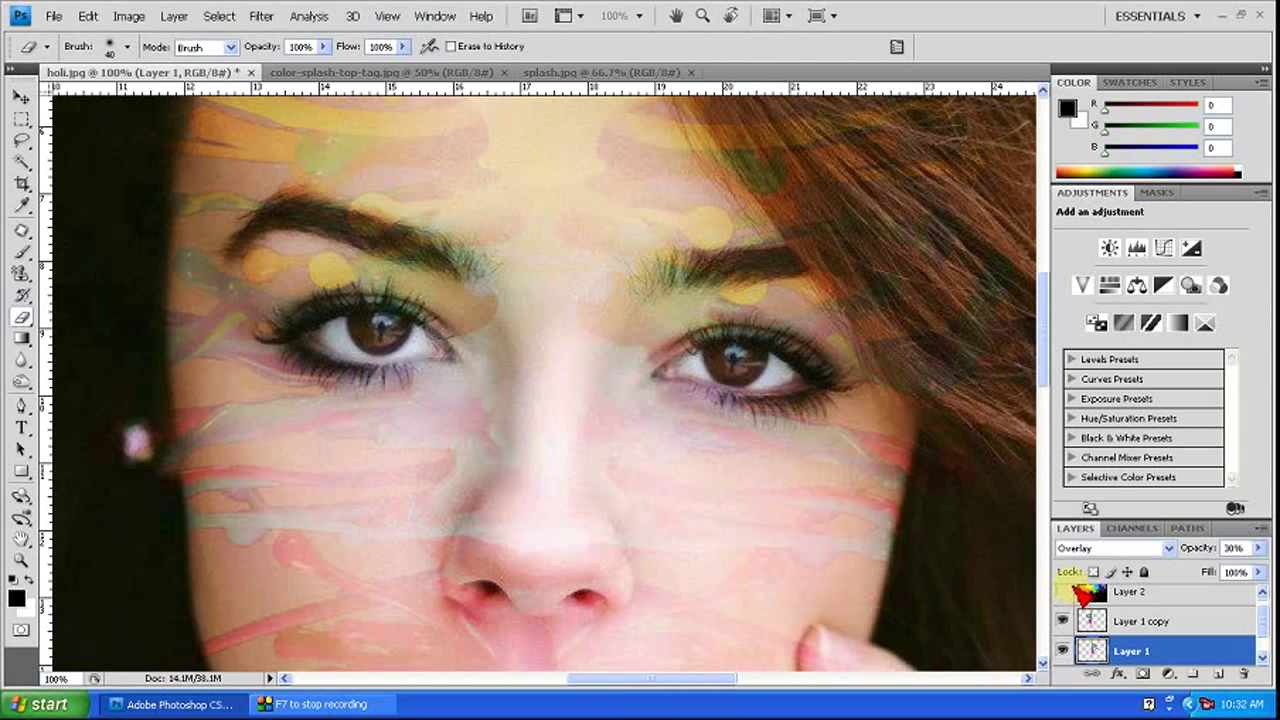
Show Layer 2 again and erase its splash paint around both eyes.
left_click(1064, 592)
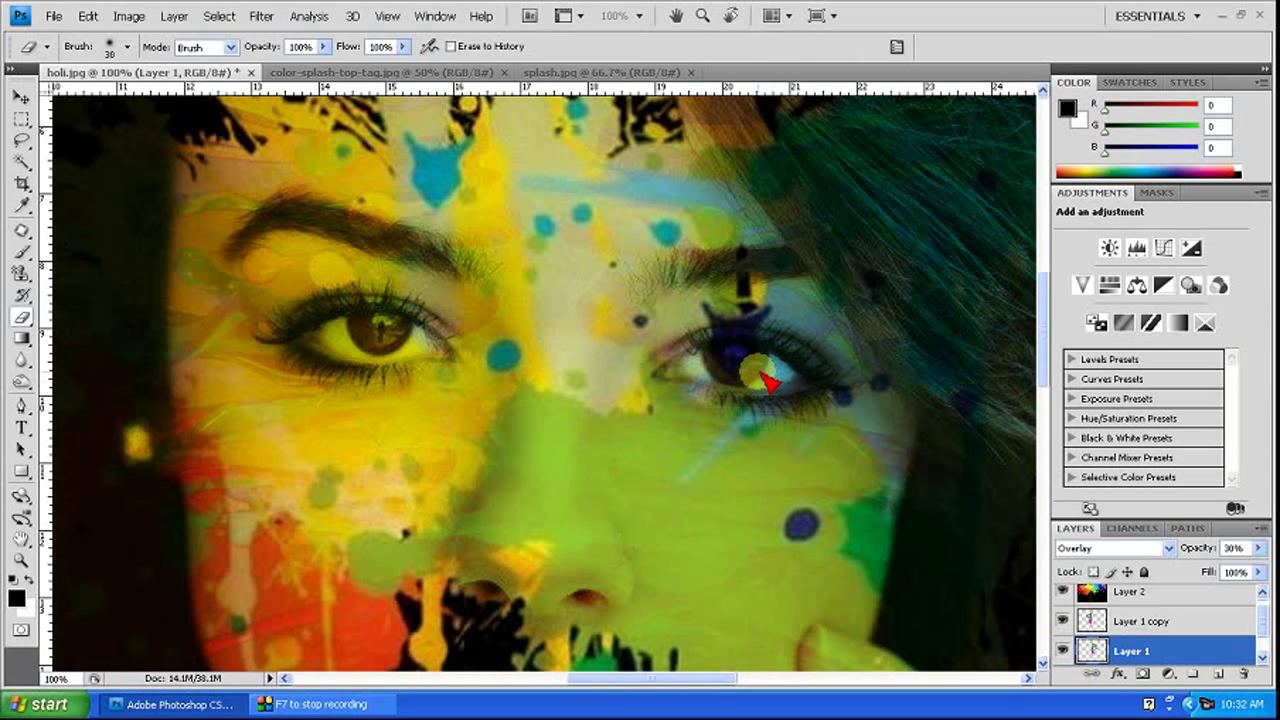
left_click(1110, 595)
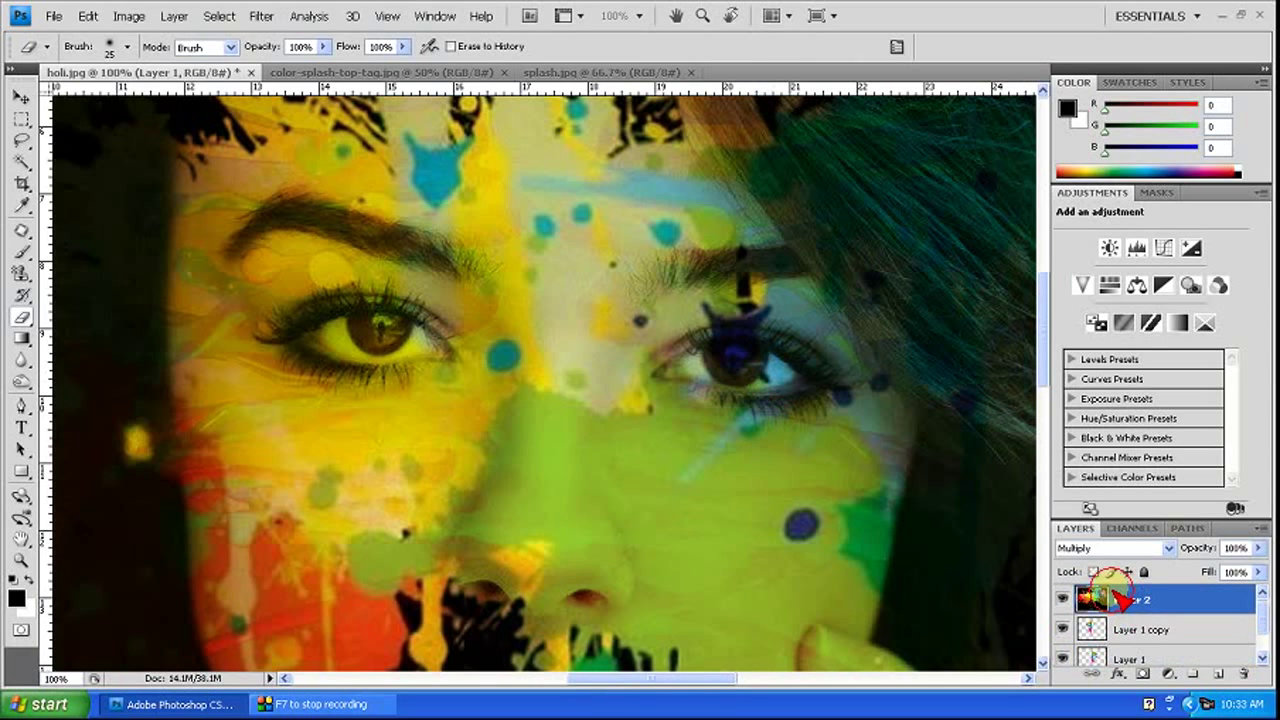
mouse_move(753, 377)
left_mouse_down()
mouse_move(697, 369)
mouse_move(768, 362)
mouse_move(793, 380)
mouse_move(766, 368)
mouse_move(700, 380)
mouse_move(749, 360)
mouse_move(777, 371)
mouse_move(690, 384)
left_mouse_up()
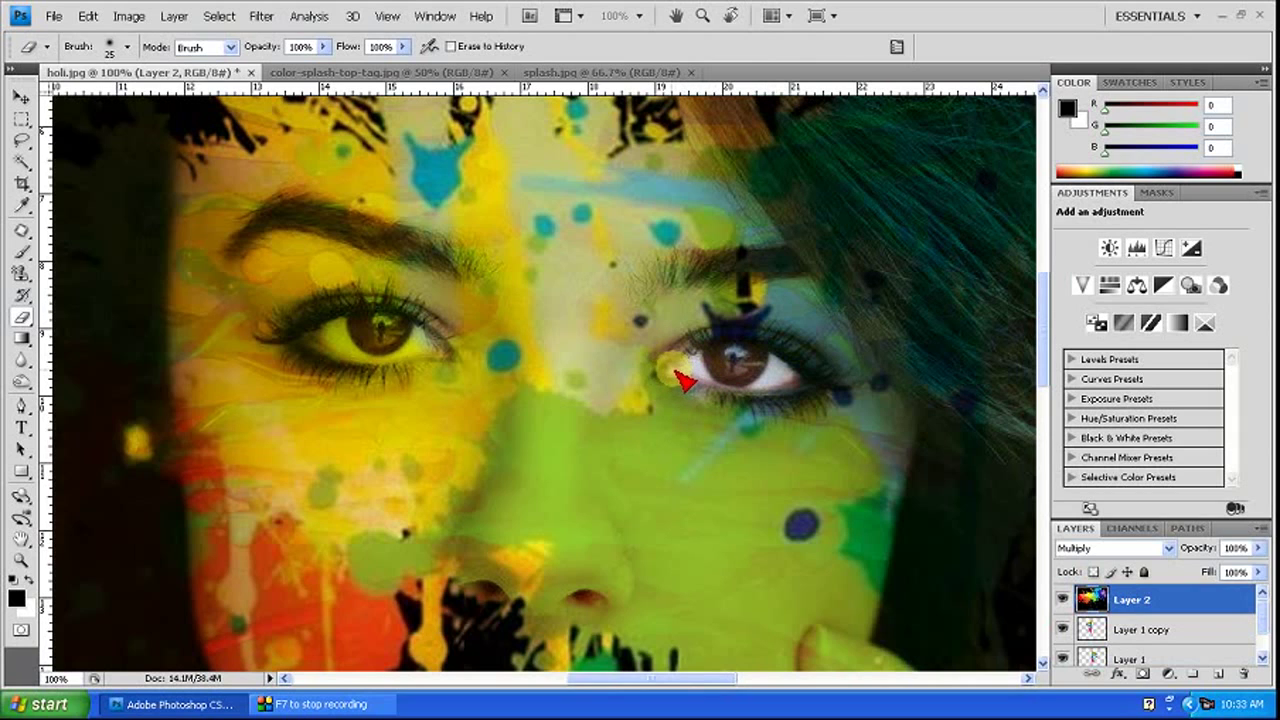
left_click_drag(676, 380, 700, 366)
left_click(403, 428)
mouse_move(409, 429)
left_mouse_down()
mouse_move(423, 371)
mouse_move(380, 366)
mouse_move(432, 348)
mouse_move(478, 362)
mouse_move(400, 380)
mouse_move(380, 366)
mouse_move(457, 366)
mouse_move(441, 378)
mouse_move(429, 368)
mouse_move(449, 364)
mouse_move(384, 370)
mouse_move(457, 366)
mouse_move(400, 358)
left_mouse_up()
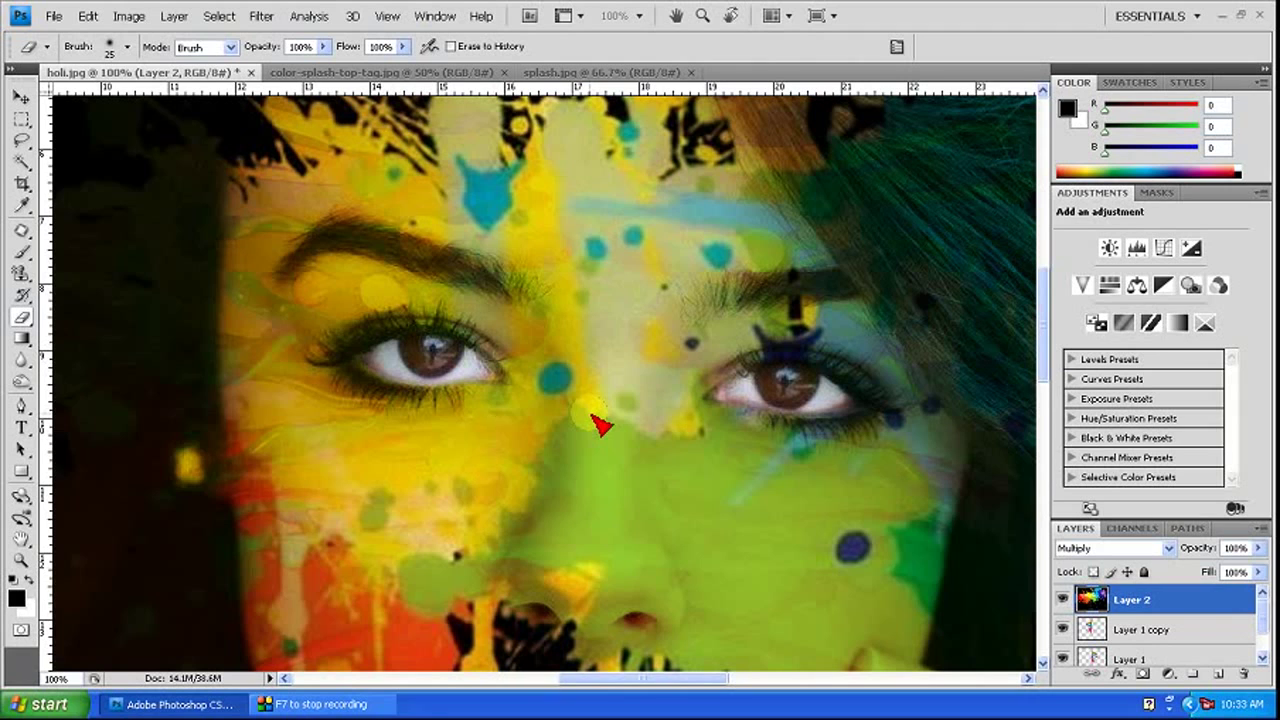
Zoom out and pan to review the whole image at 50%.
key("ctrl+minus")
key("ctrl+minus")
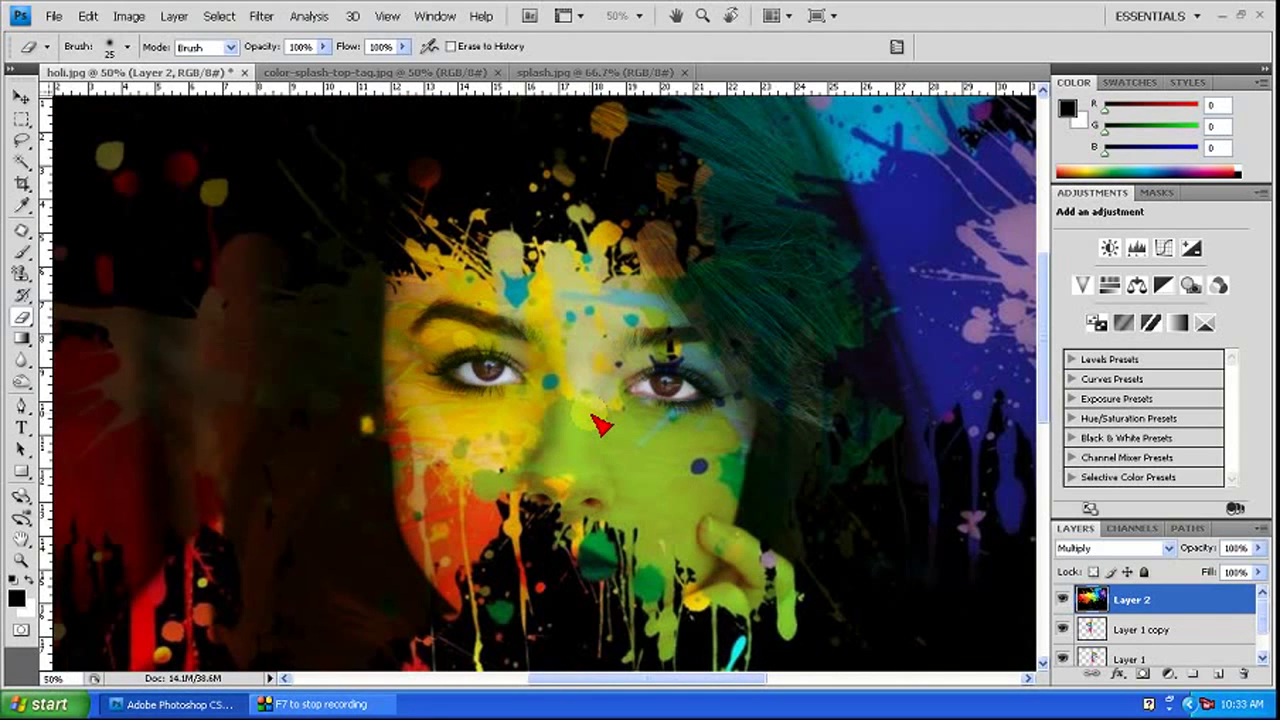
key("ctrl+minus")
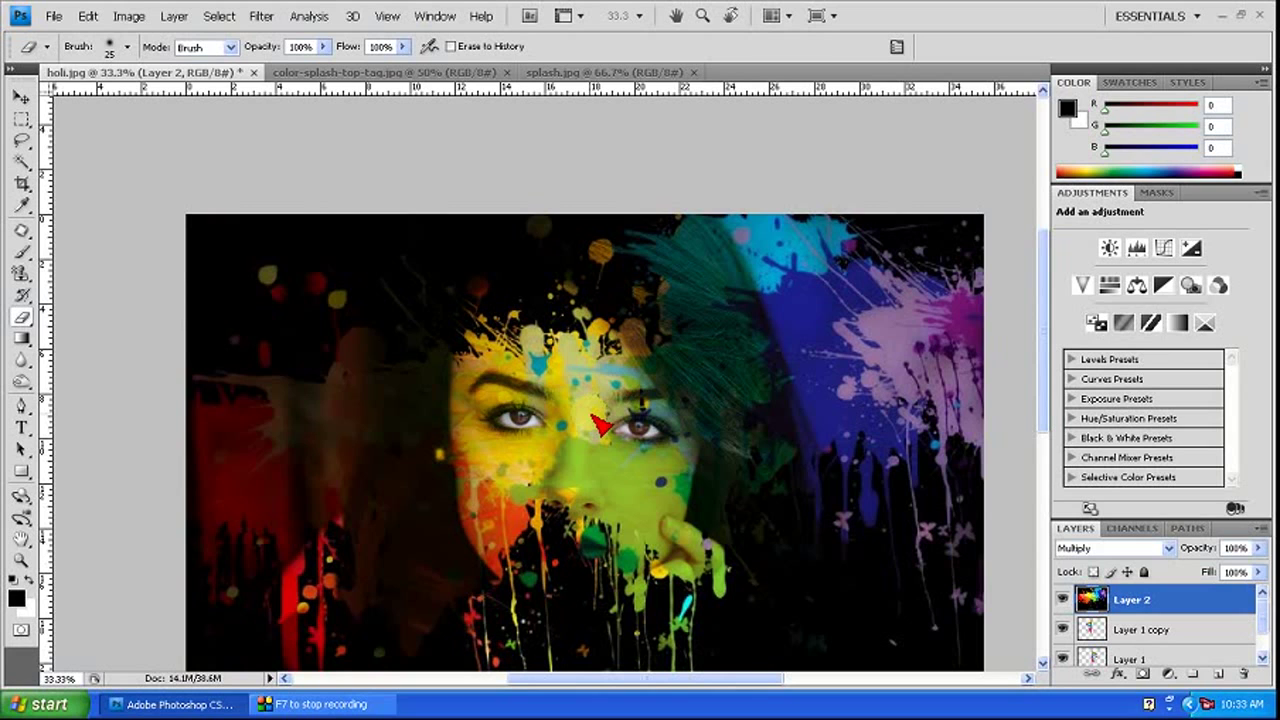
scroll(603, 343, "down", 2)
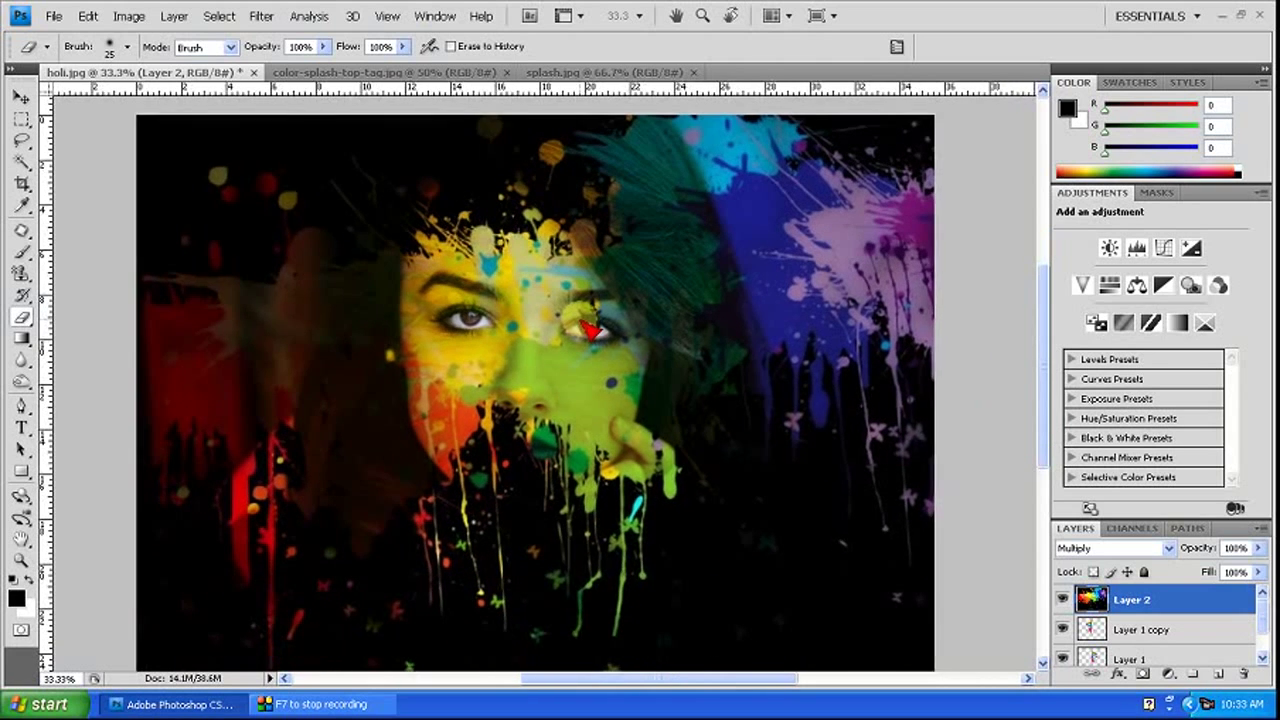
left_click_drag(591, 329, 579, 326)
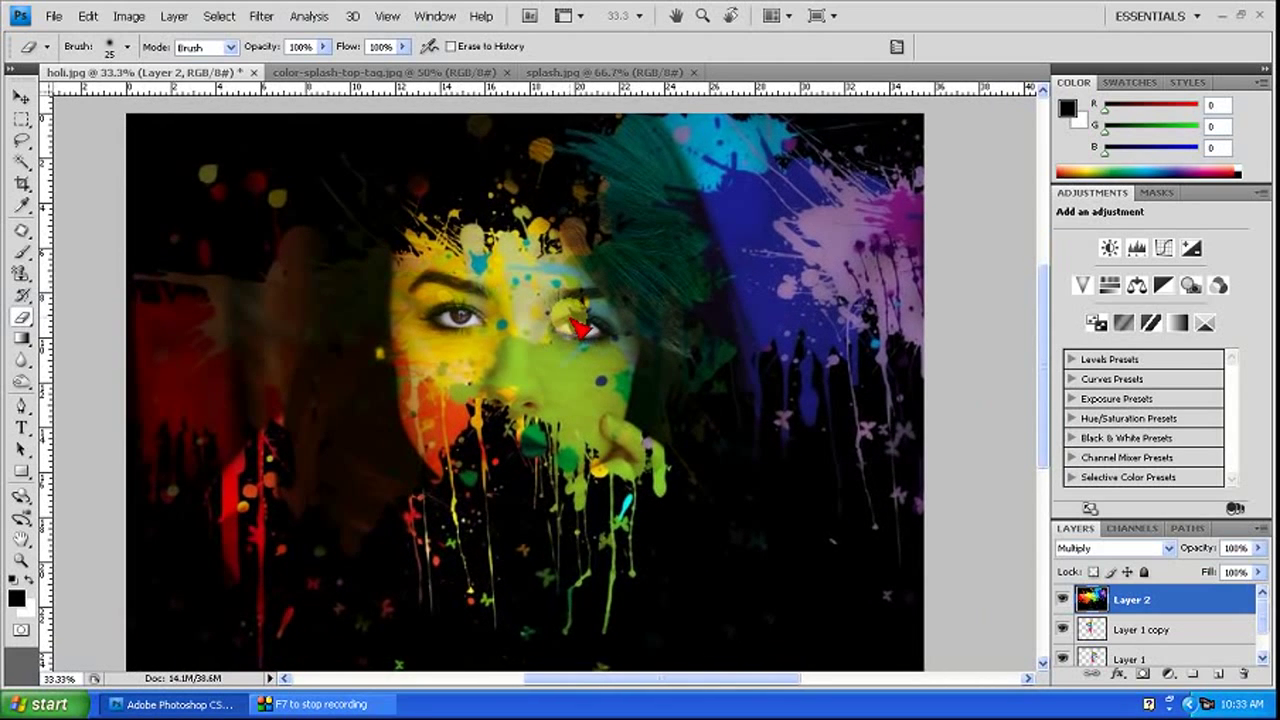
key("ctrl+plus")
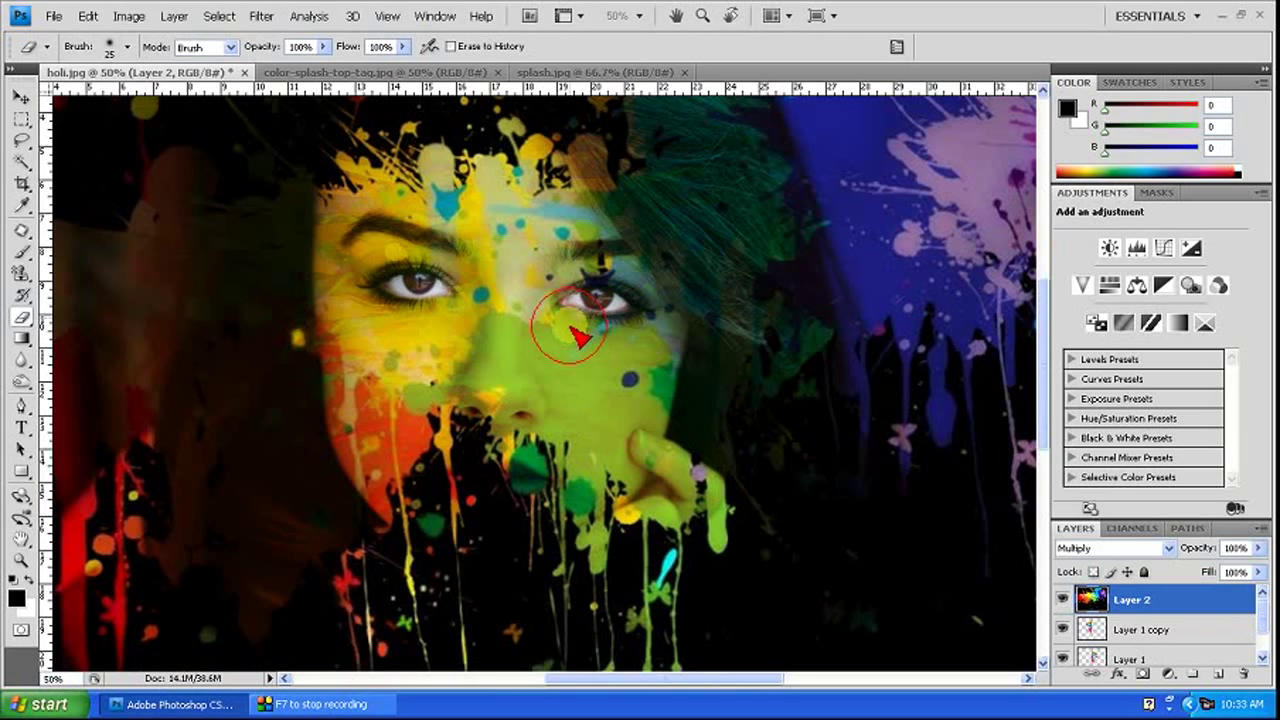
left_click_drag(580, 330, 585, 355)
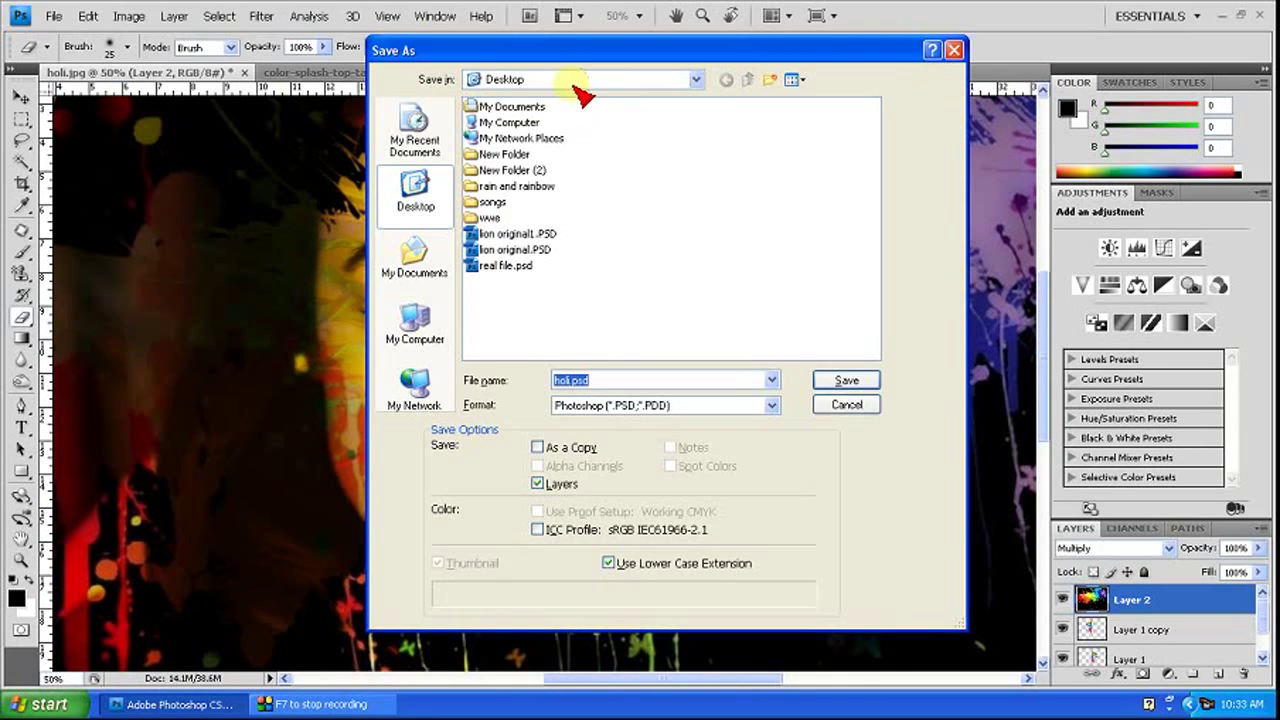
Save the artwork as a High-quality JPEG named 'holi effect' on the Desktop.
left_click(625, 405)
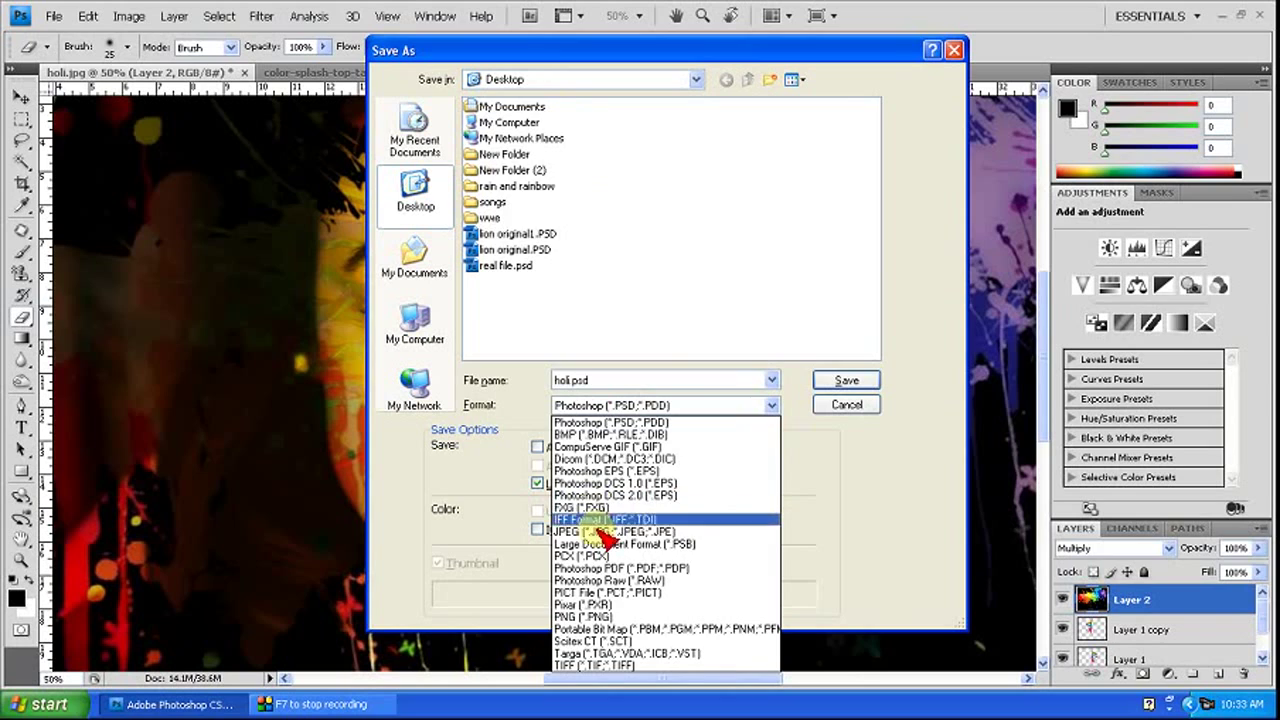
left_click(605, 531)
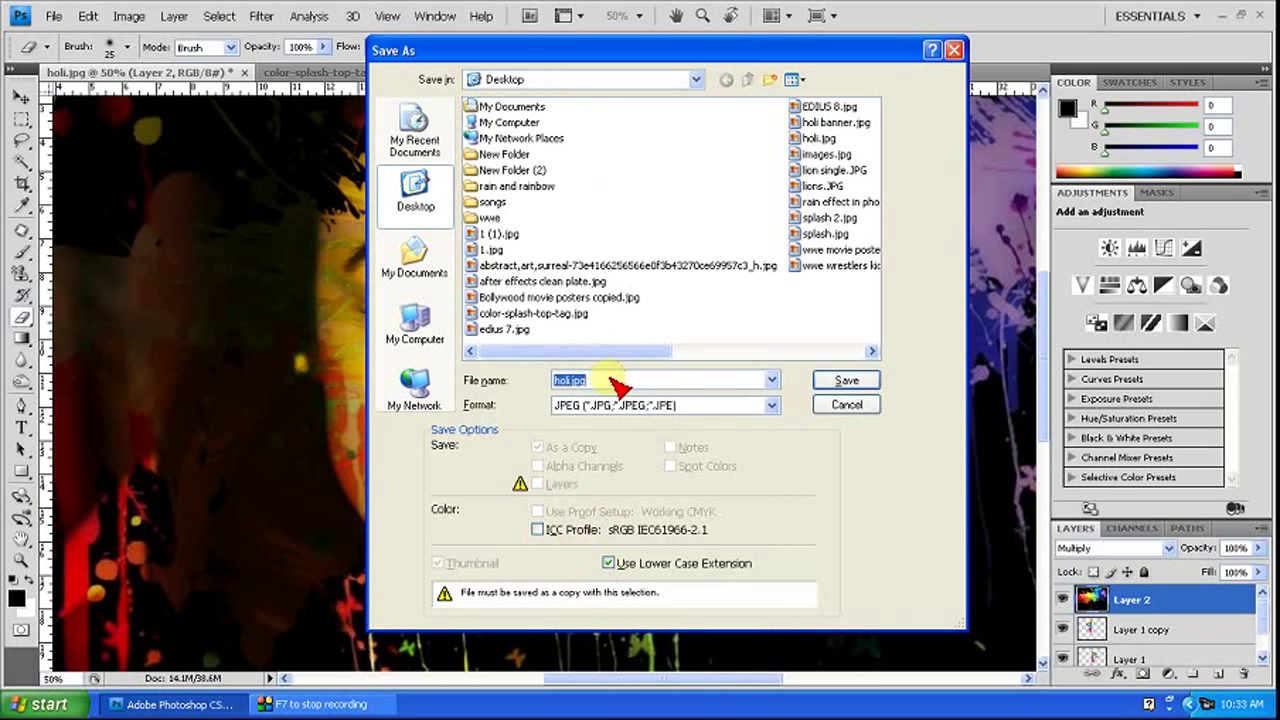
type("holi")
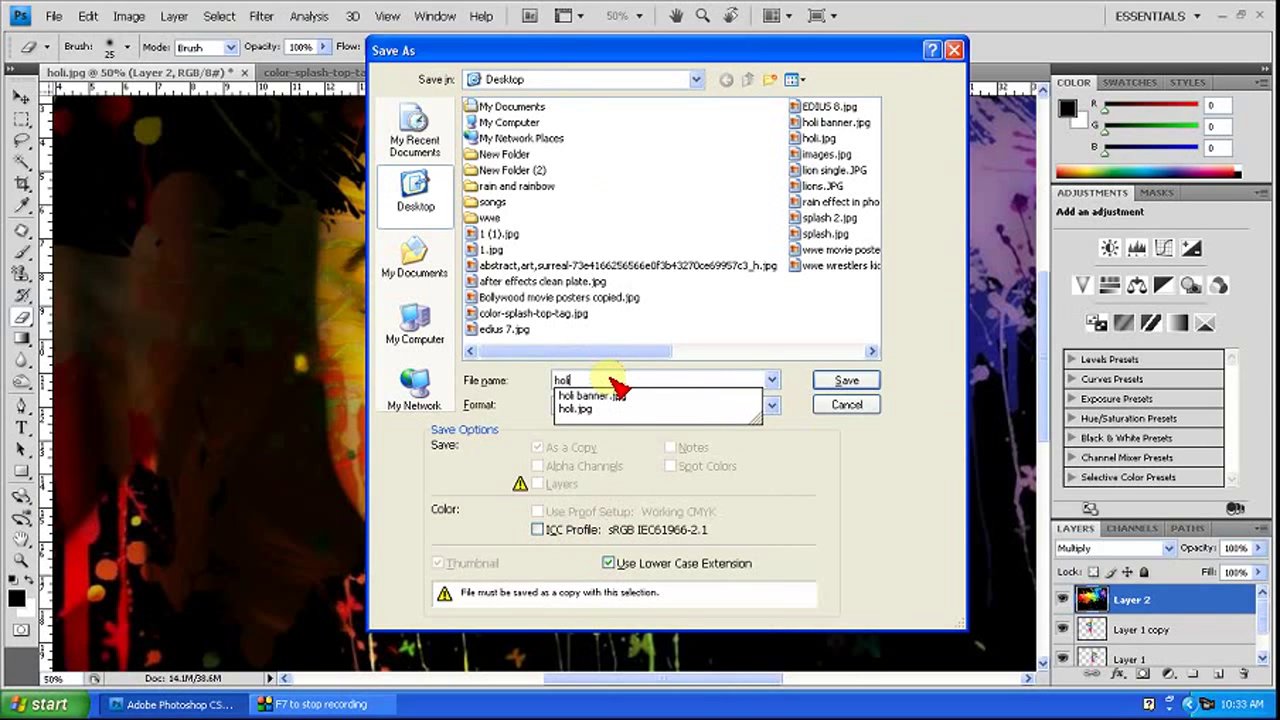
type(" ef")
key("Return")
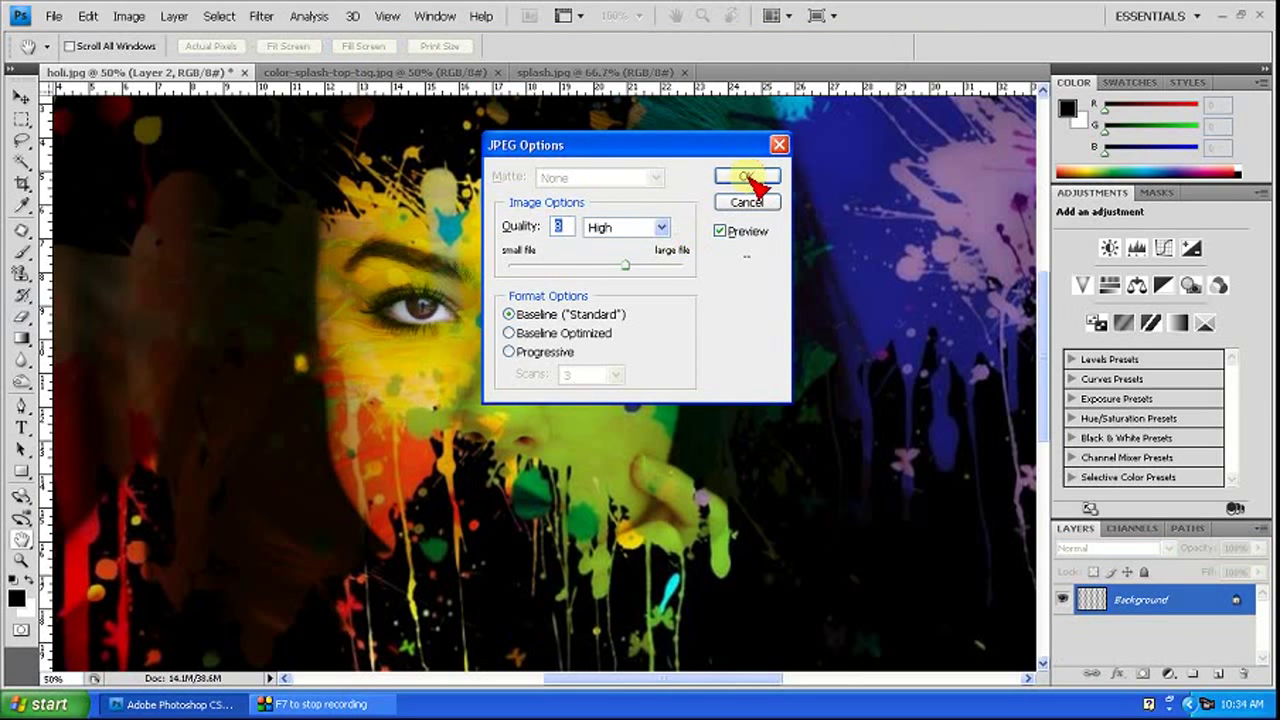
left_click(748, 178)
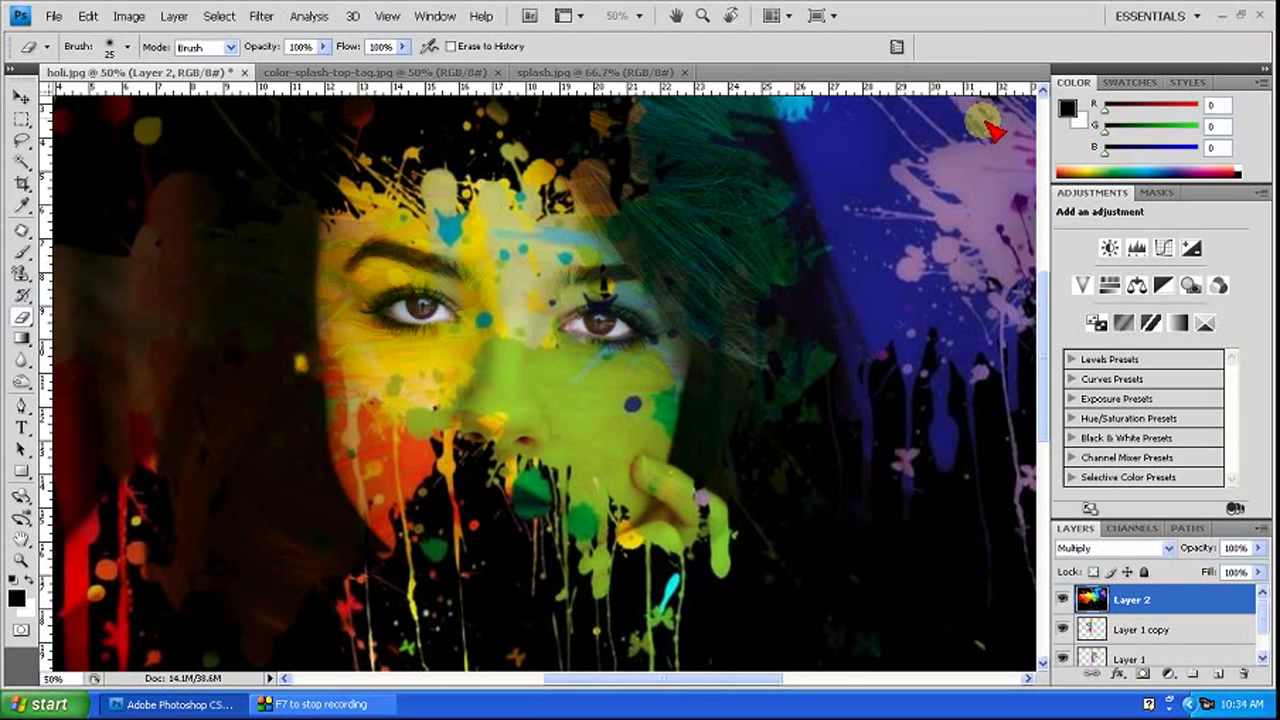
Open holi effect.jpg in Picture and Fax Viewer and set it as the desktop background.
left_click(1224, 17)
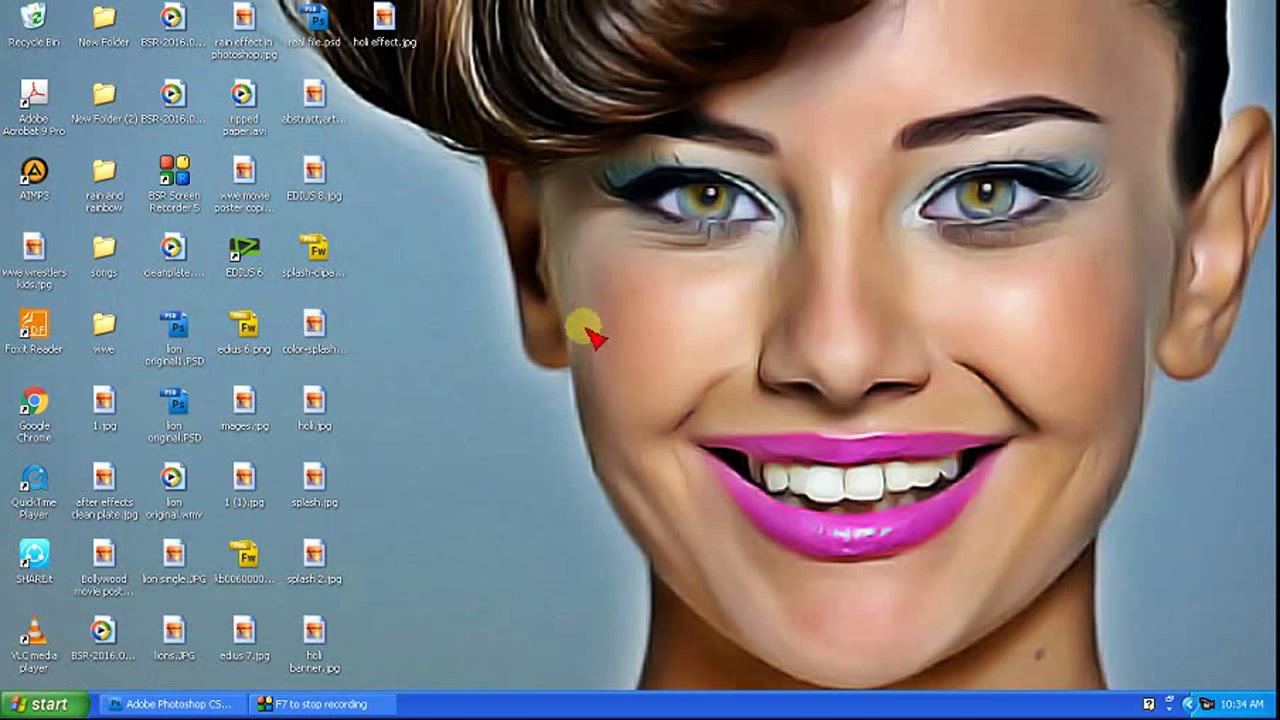
left_click(385, 32)
right_click(385, 32)
left_click(420, 36)
right_click(520, 228)
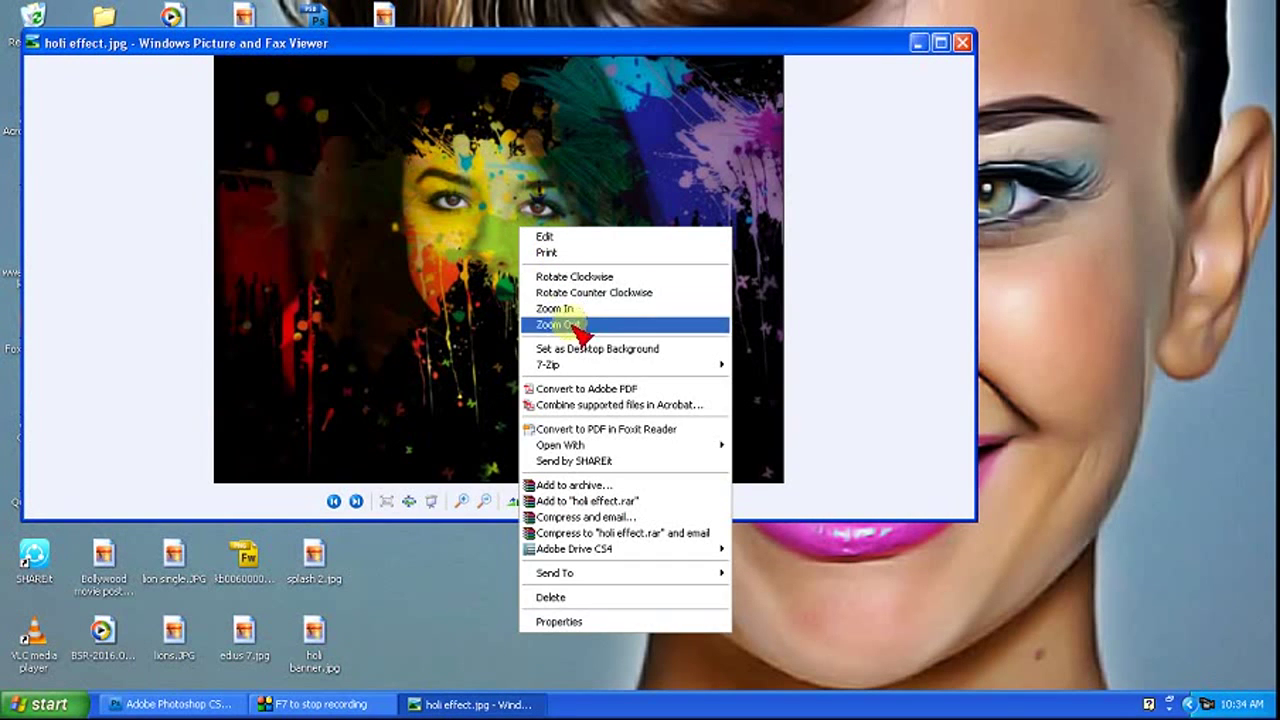
left_click(579, 349)
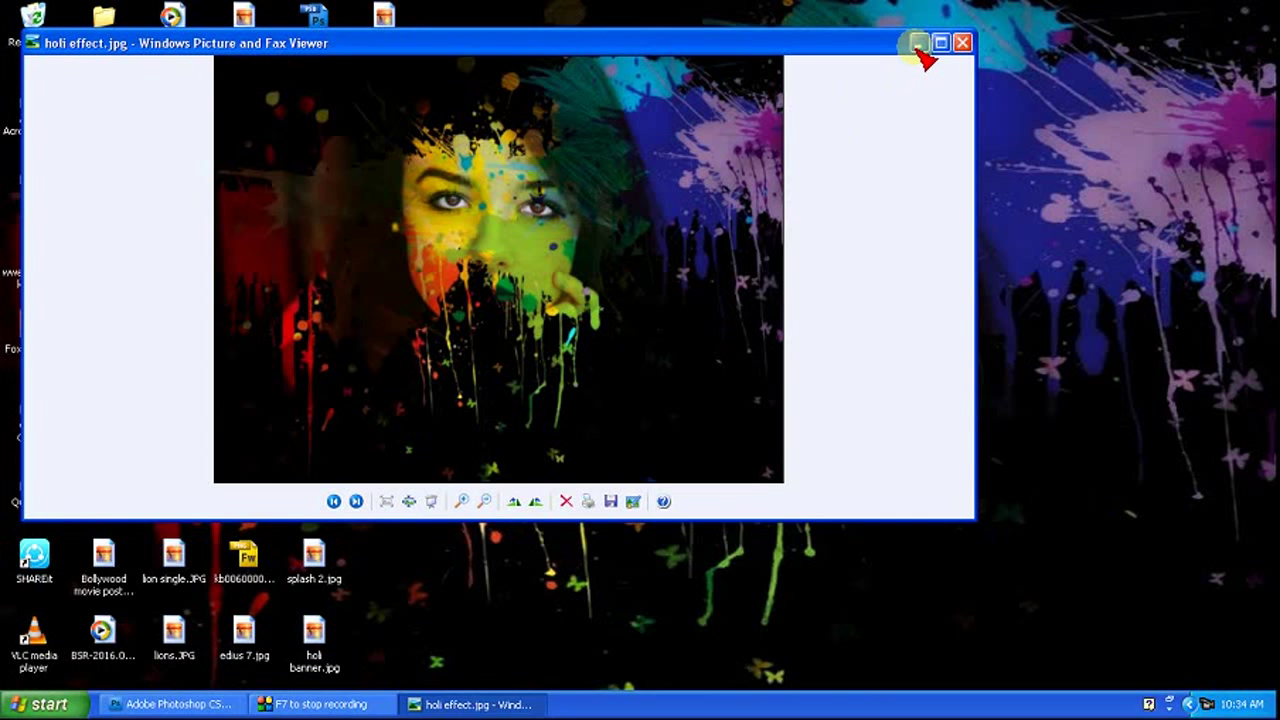
Minimize the viewer and bring up Display Properties from the desktop.
left_click(918, 43)
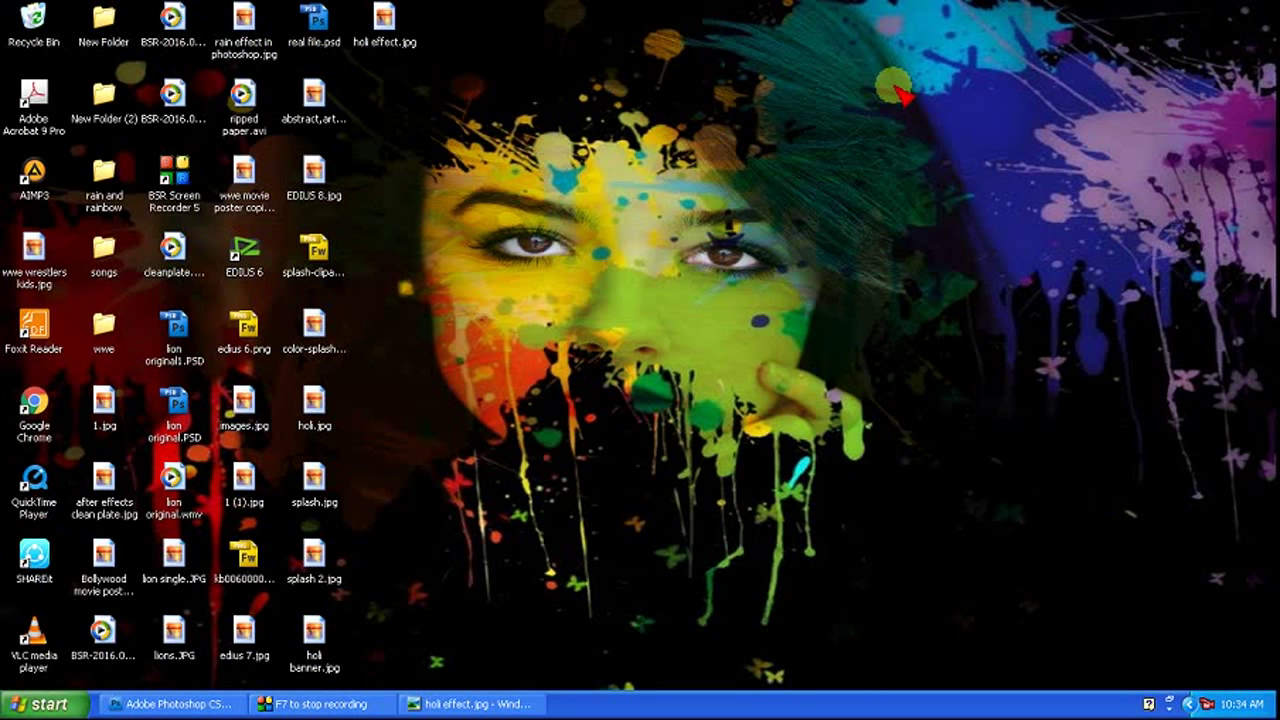
right_click(681, 292)
left_click(708, 436)
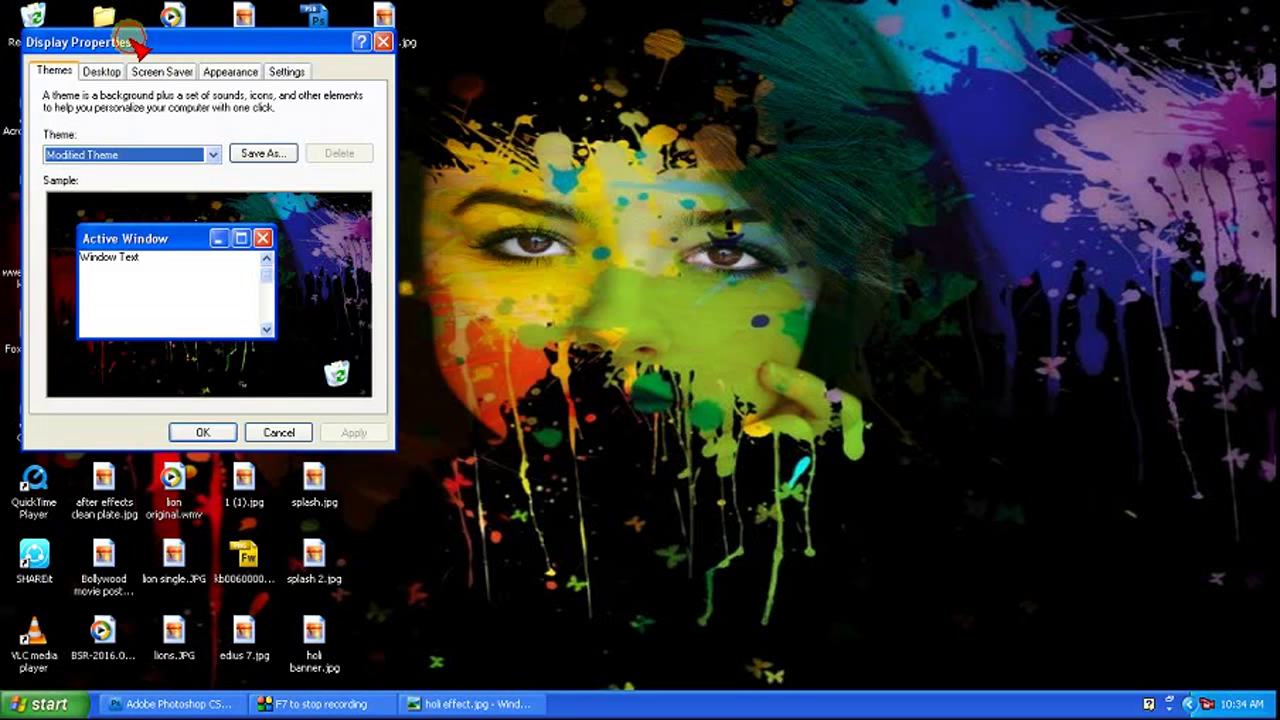
Set the wallpaper position to Center on the Desktop tab, then apply and close.
left_click_drag(135, 44, 864, 144)
left_click(836, 175)
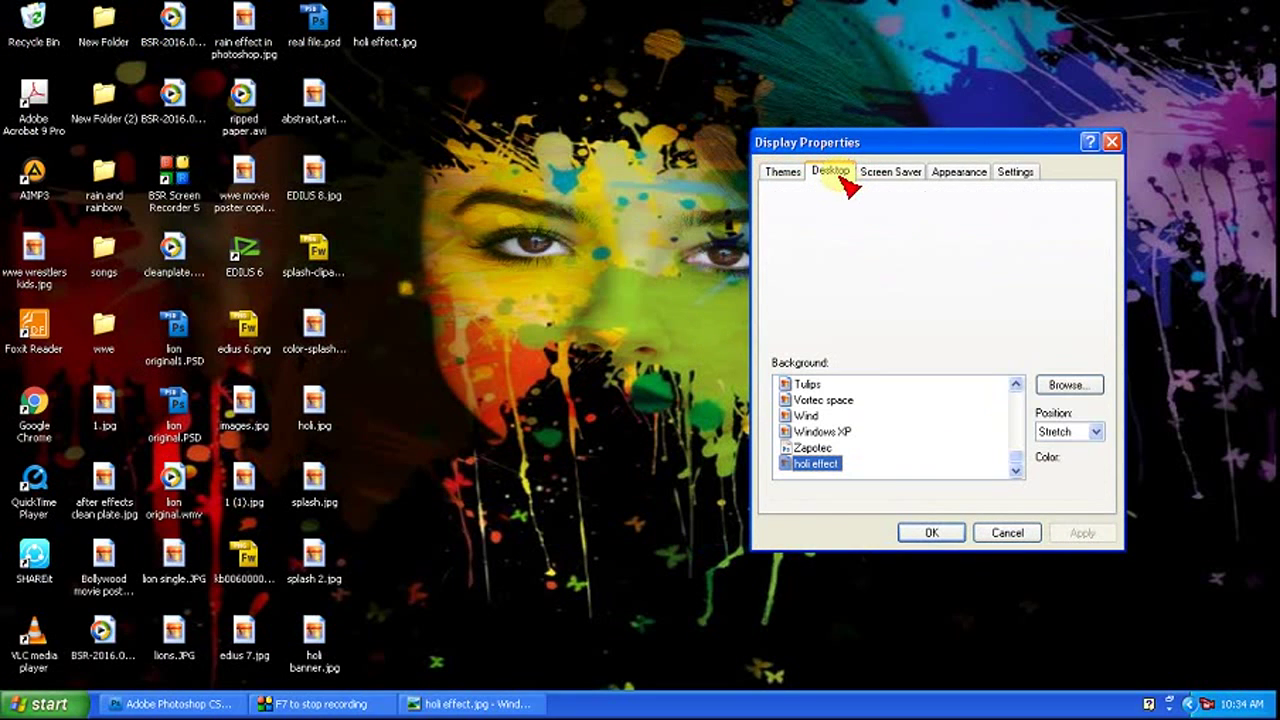
left_click(1052, 432)
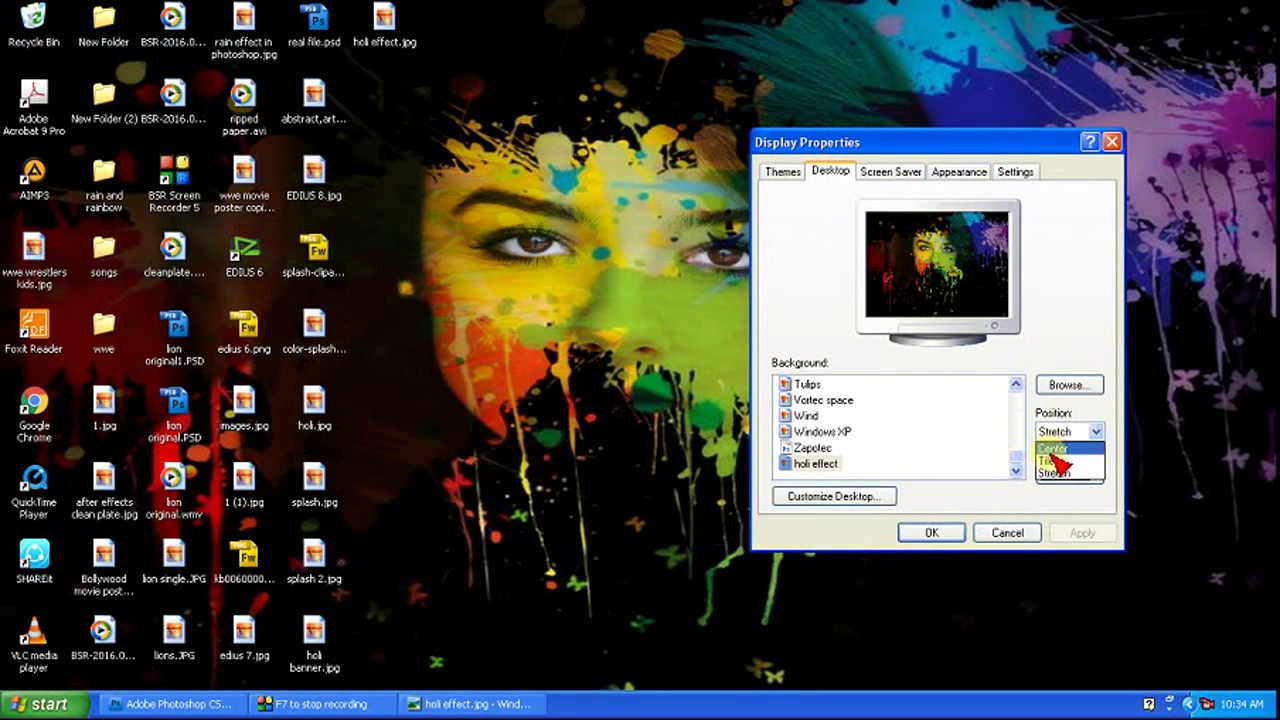
left_click(1054, 450)
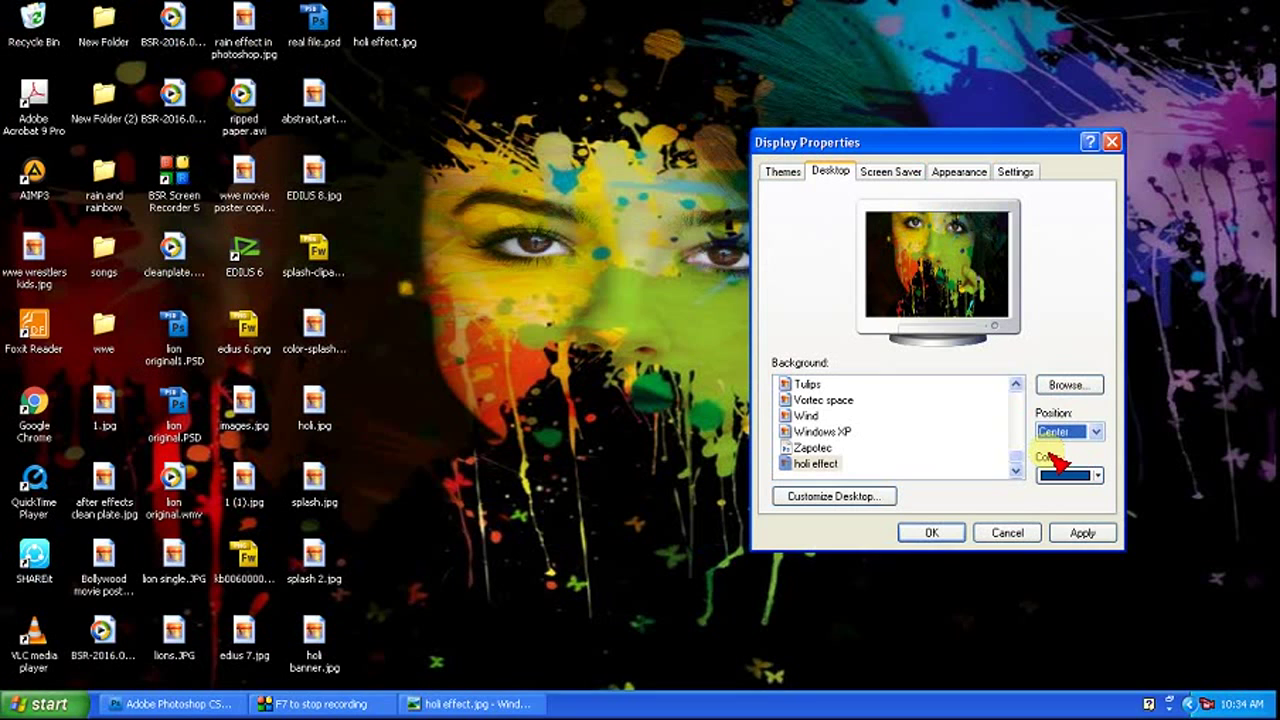
left_click(1062, 432)
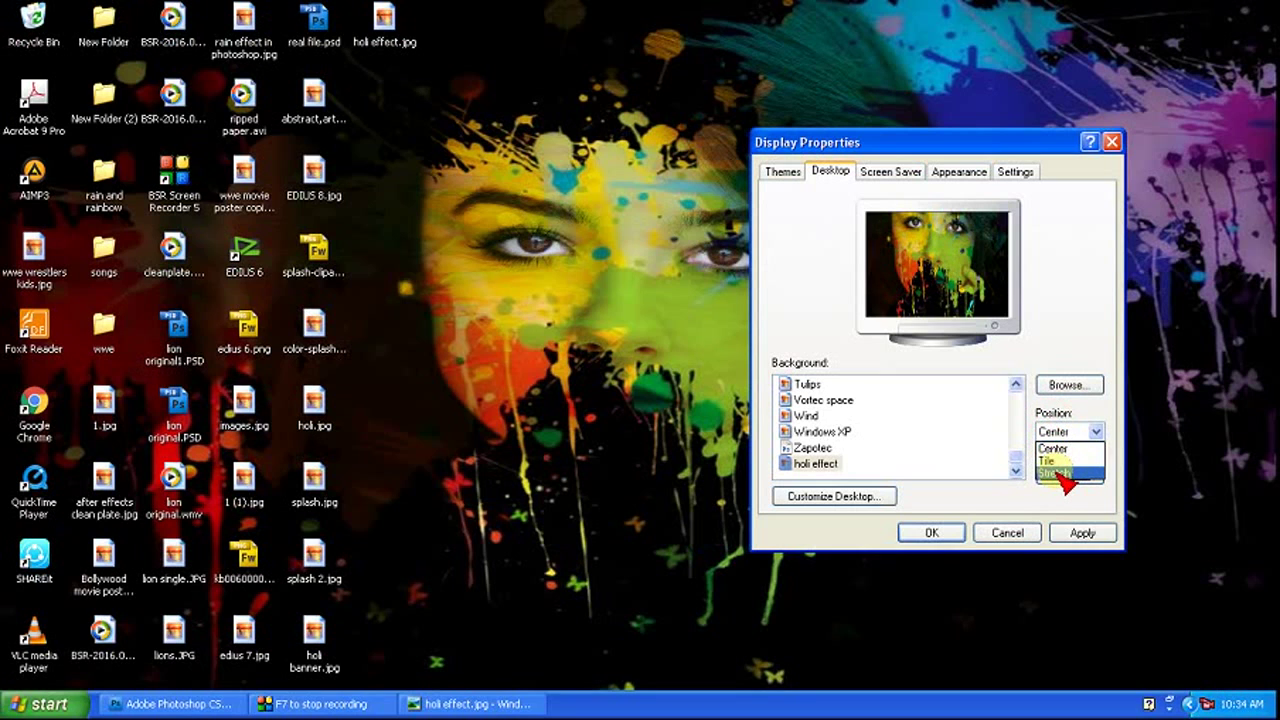
left_click(1058, 449)
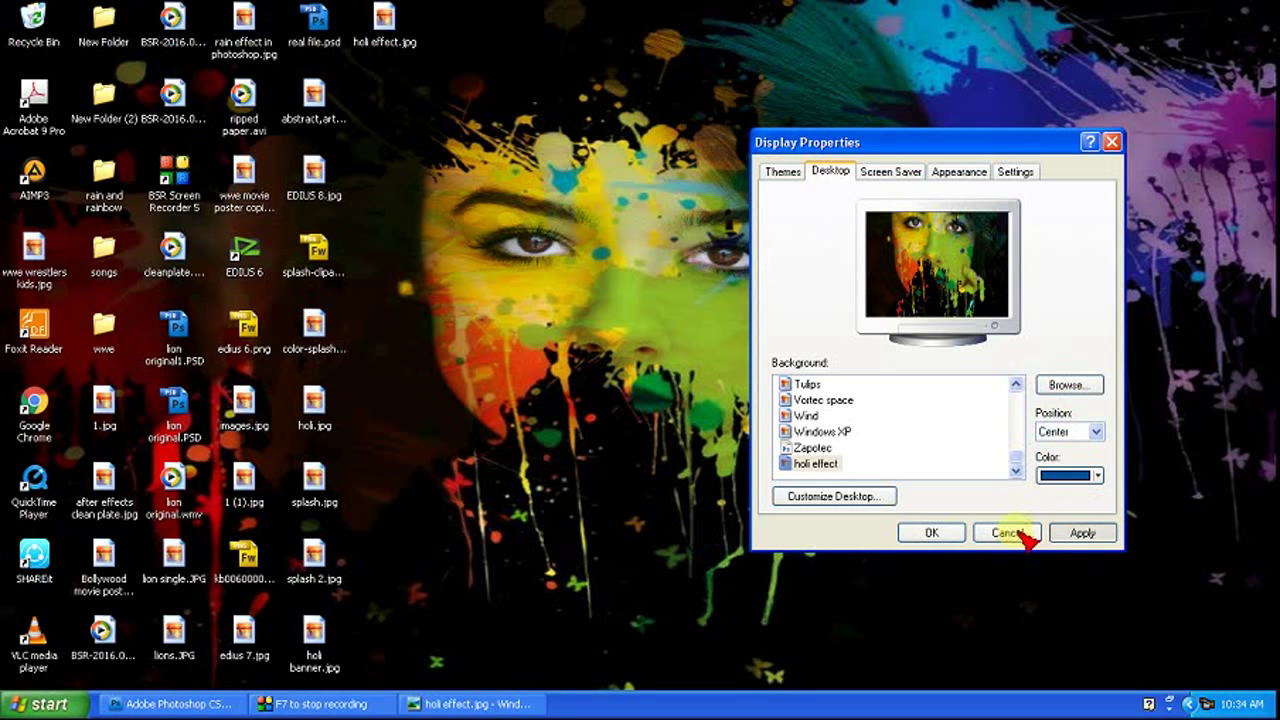
left_click(945, 532)
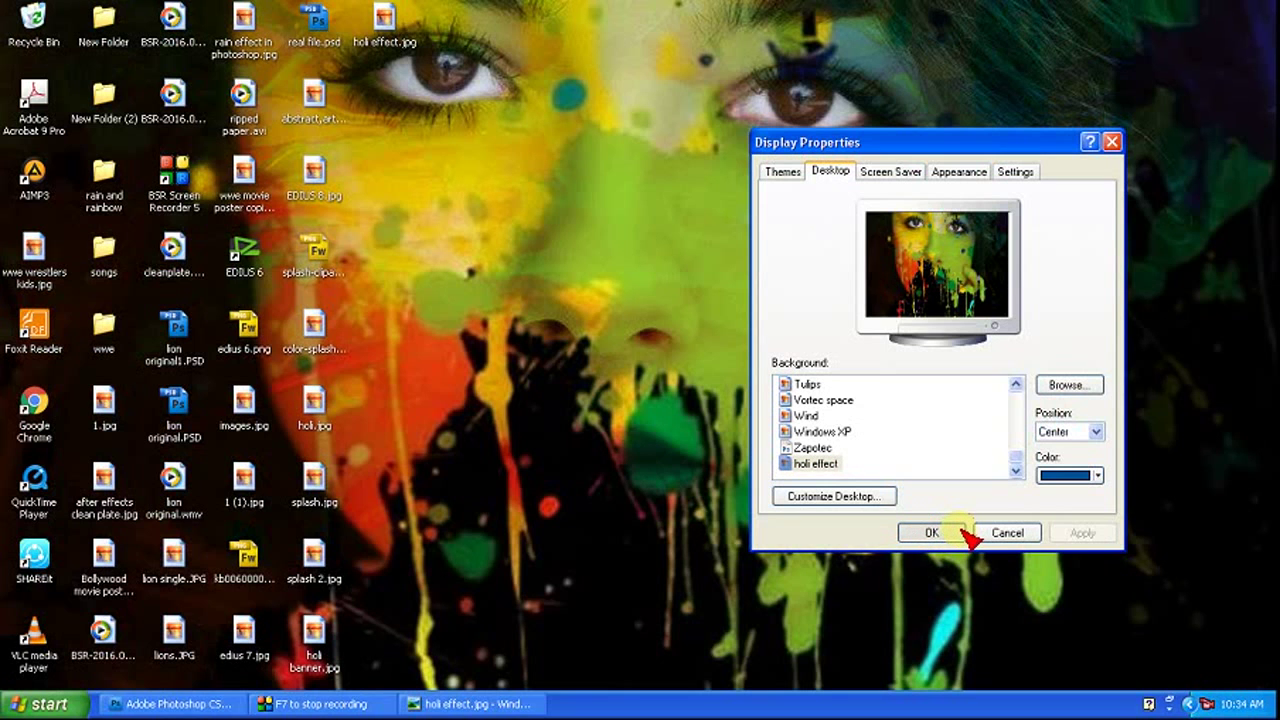
left_click(965, 532)
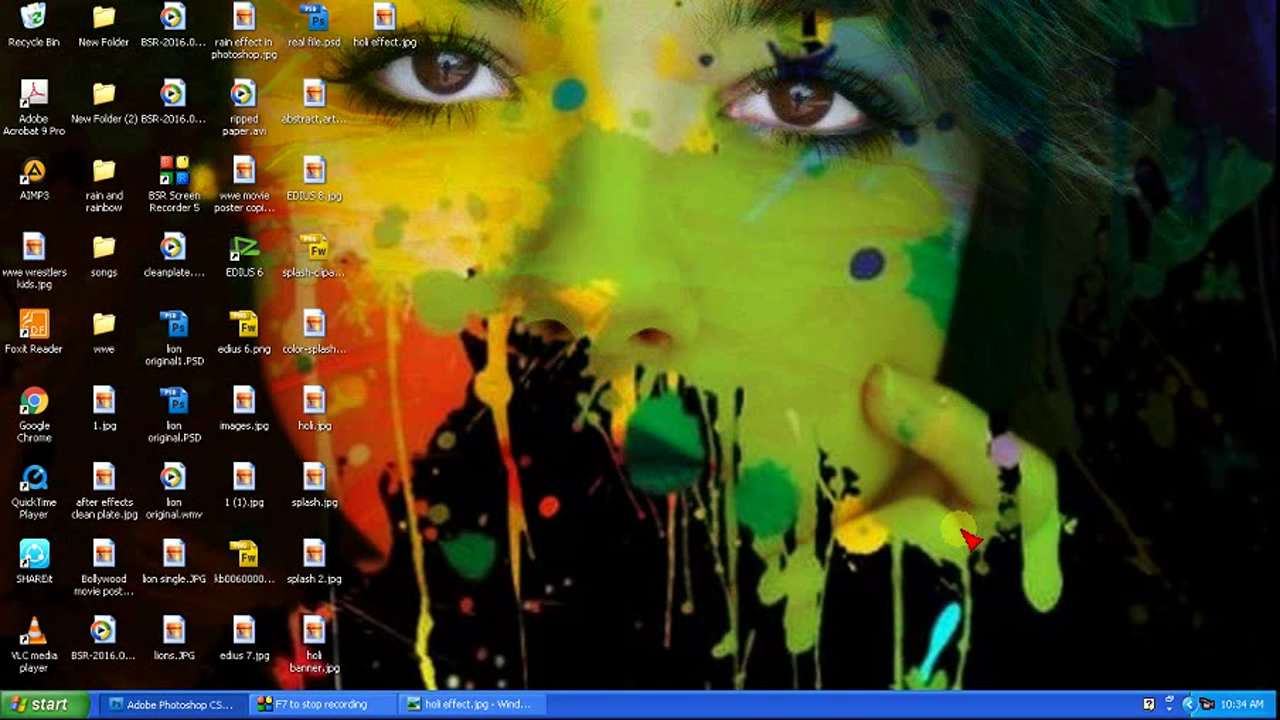